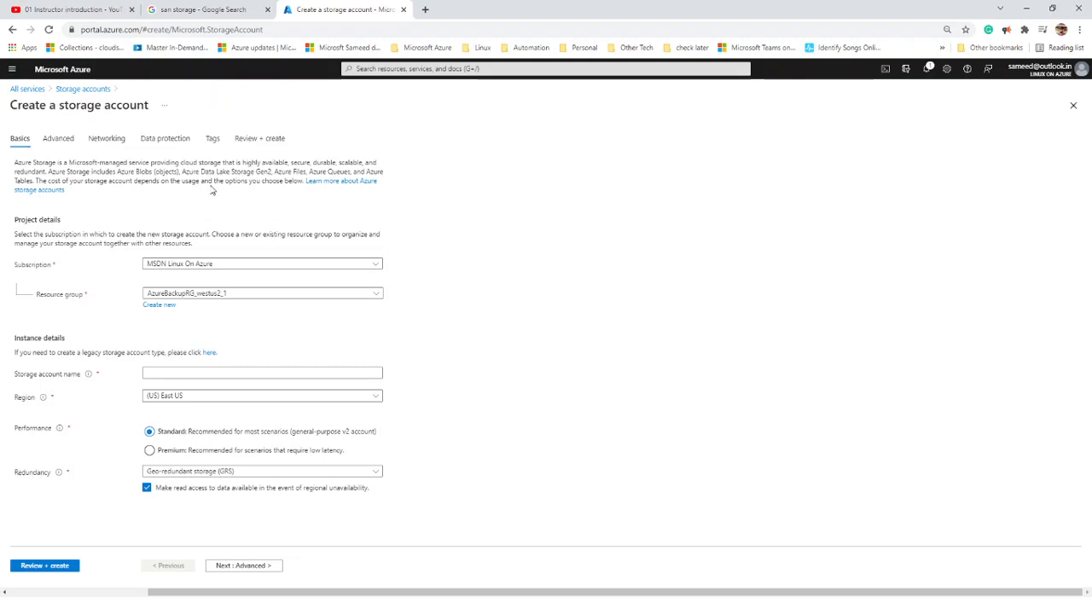
{"action": "left_click", "coordinate": [1073, 105]}
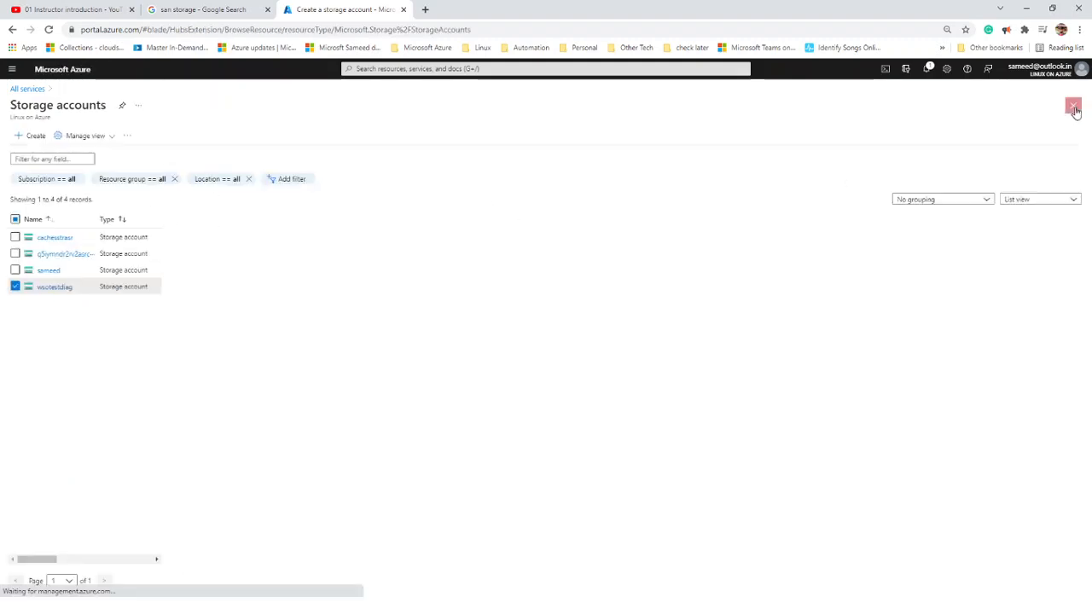
{"action": "left_click", "coordinate": [57, 75]}
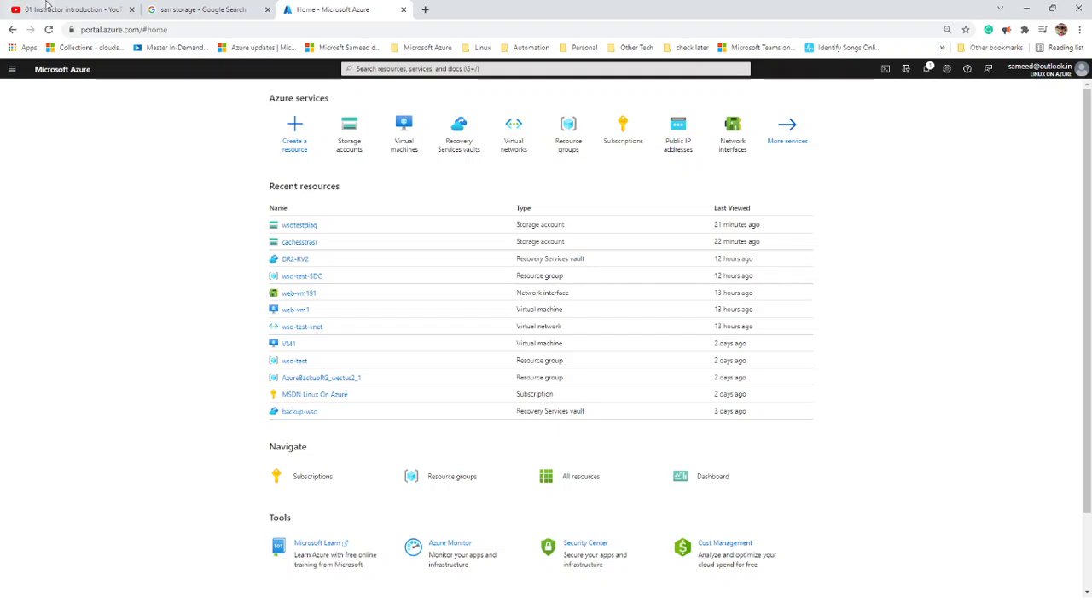
{"action": "left_click", "coordinate": [15, 71]}
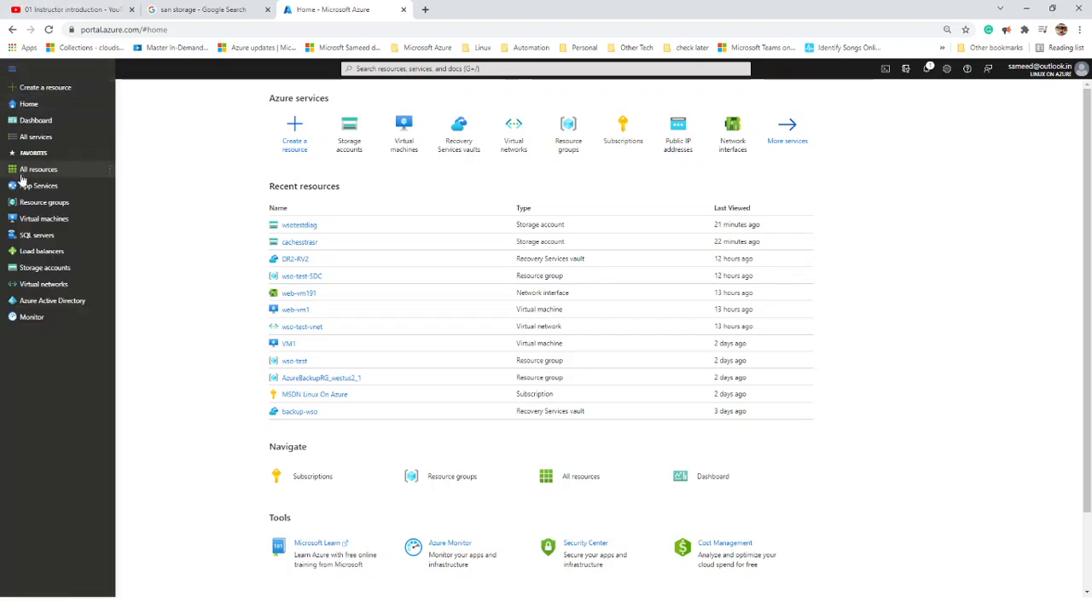
{"action": "left_click", "coordinate": [42, 138]}
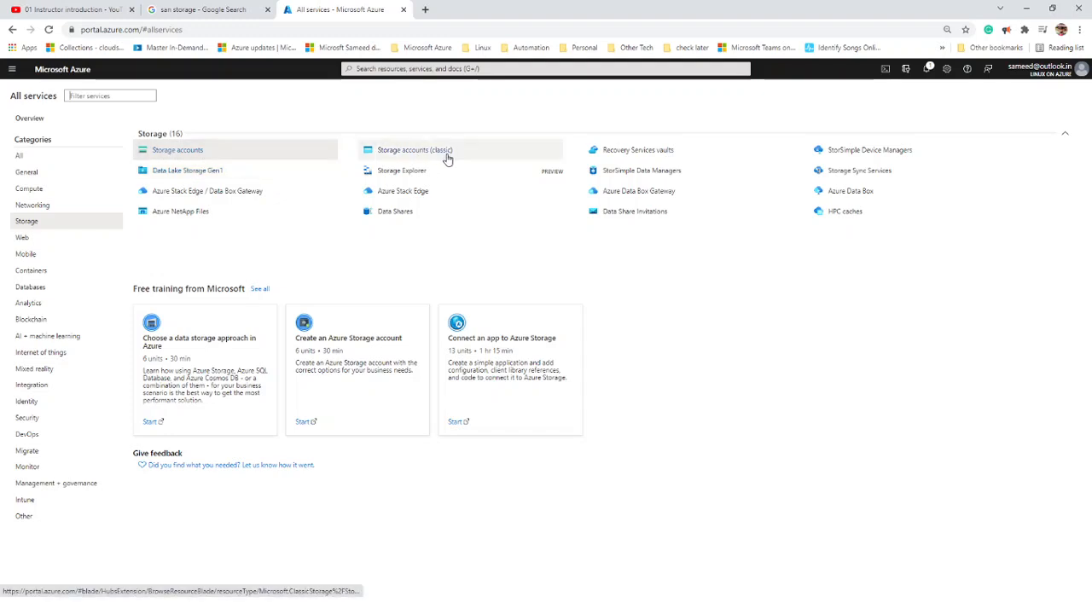
{"action": "mouse_move", "coordinate": [447, 158]}
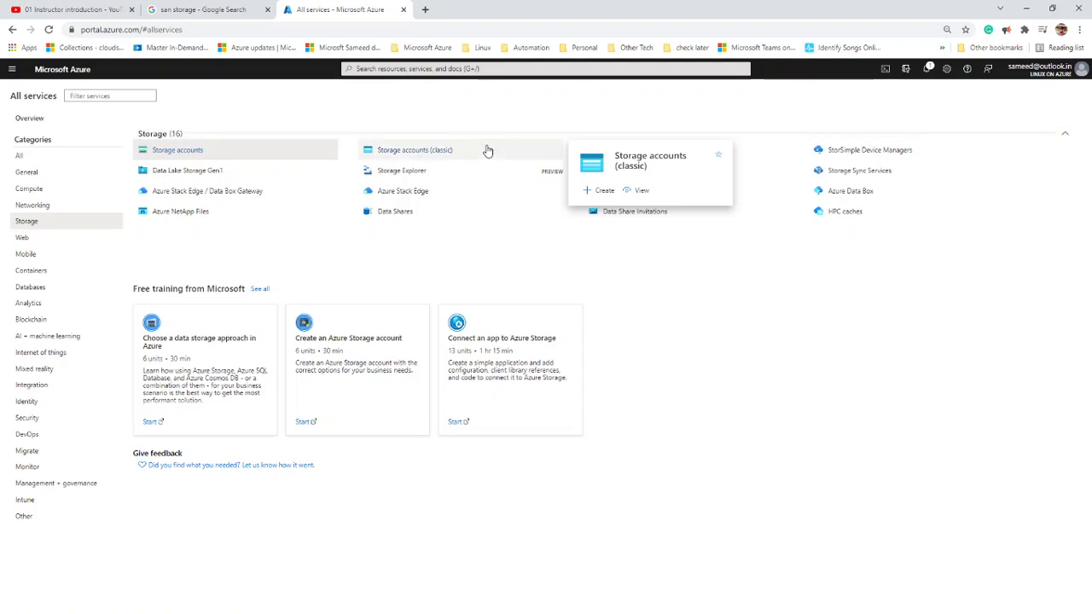
{"action": "left_click", "coordinate": [487, 151]}
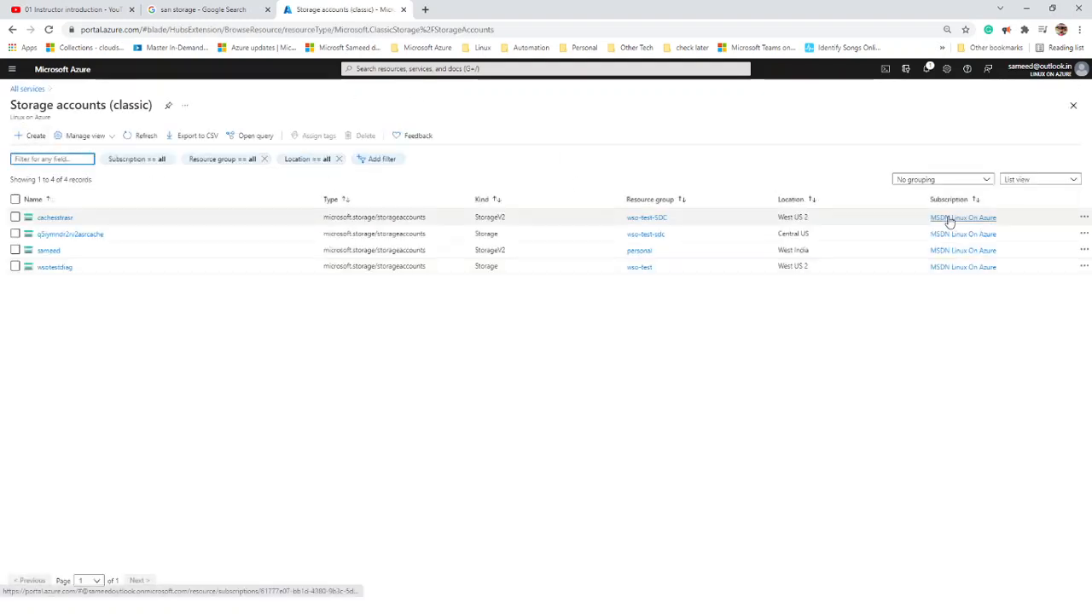
{"action": "left_click", "coordinate": [1073, 105]}
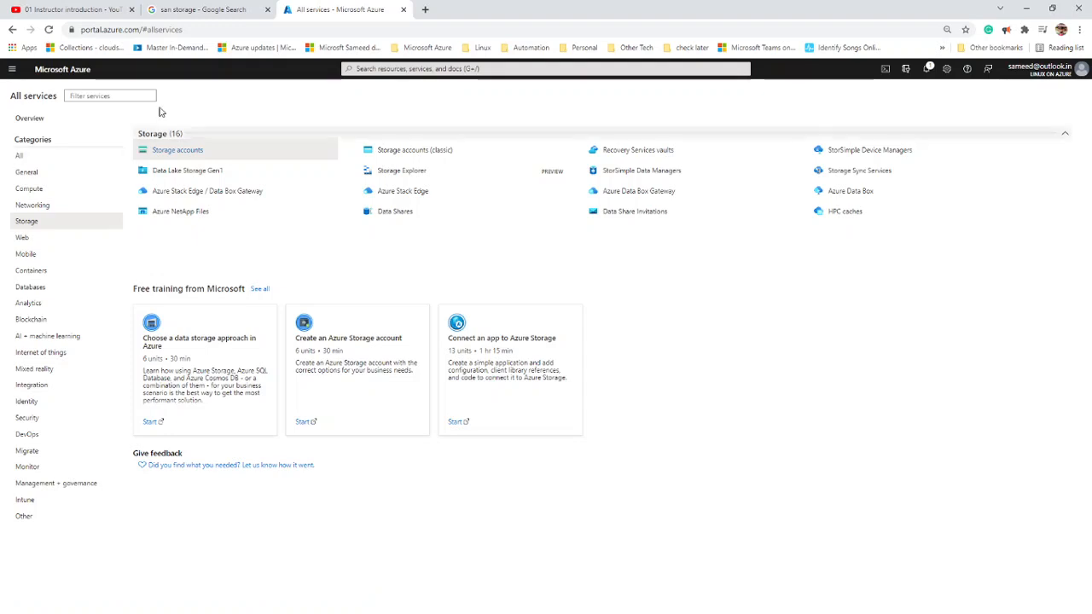
{"action": "left_click", "coordinate": [168, 151]}
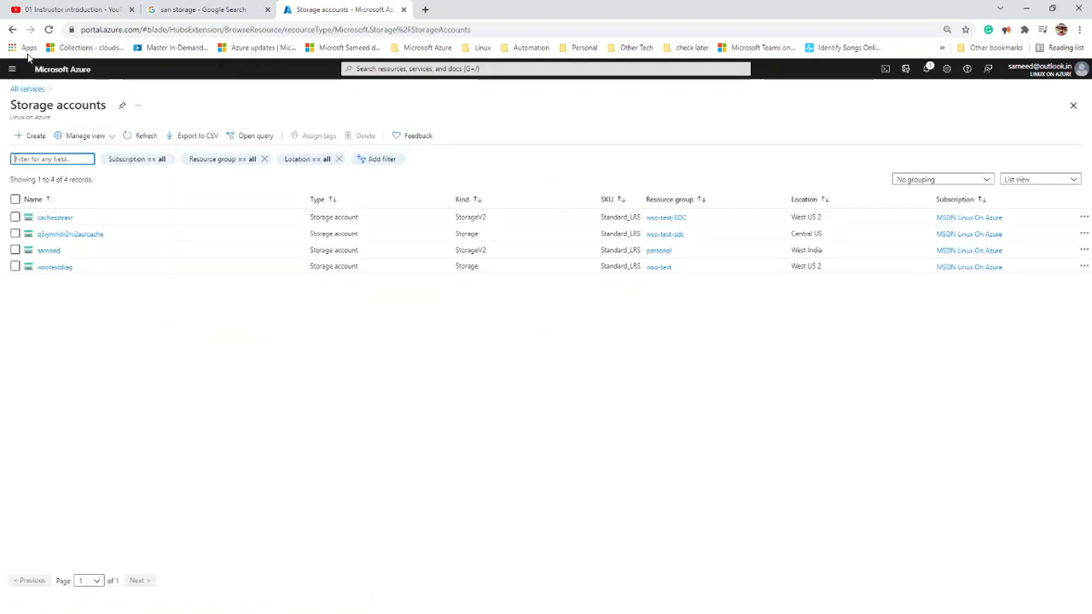
- Start a new storage account and select resource group wso-test
{"action": "left_click", "coordinate": [36, 132]}
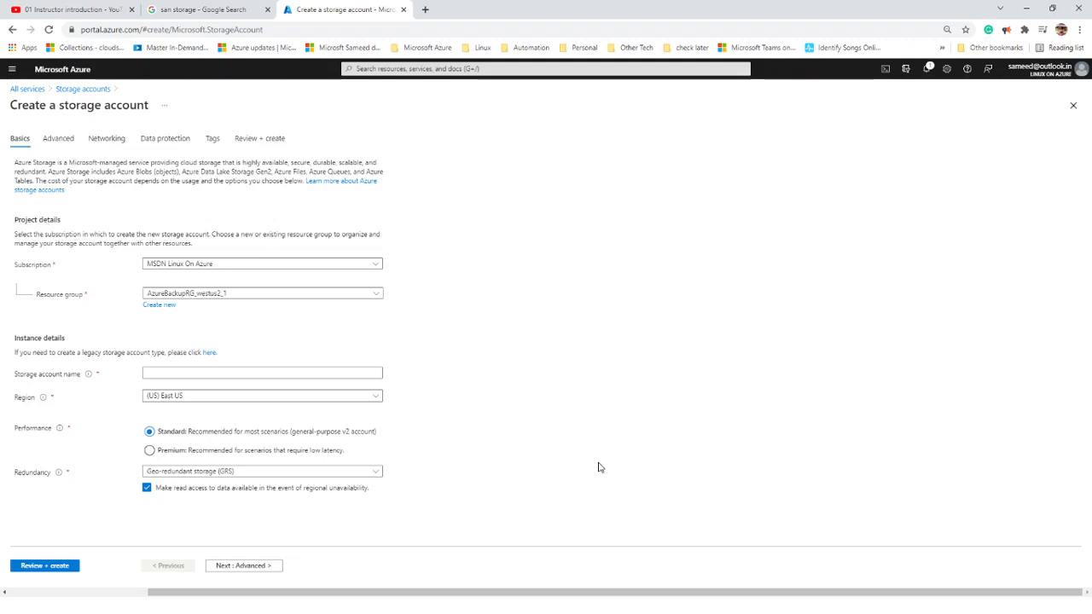
{"action": "left_click", "coordinate": [237, 293]}
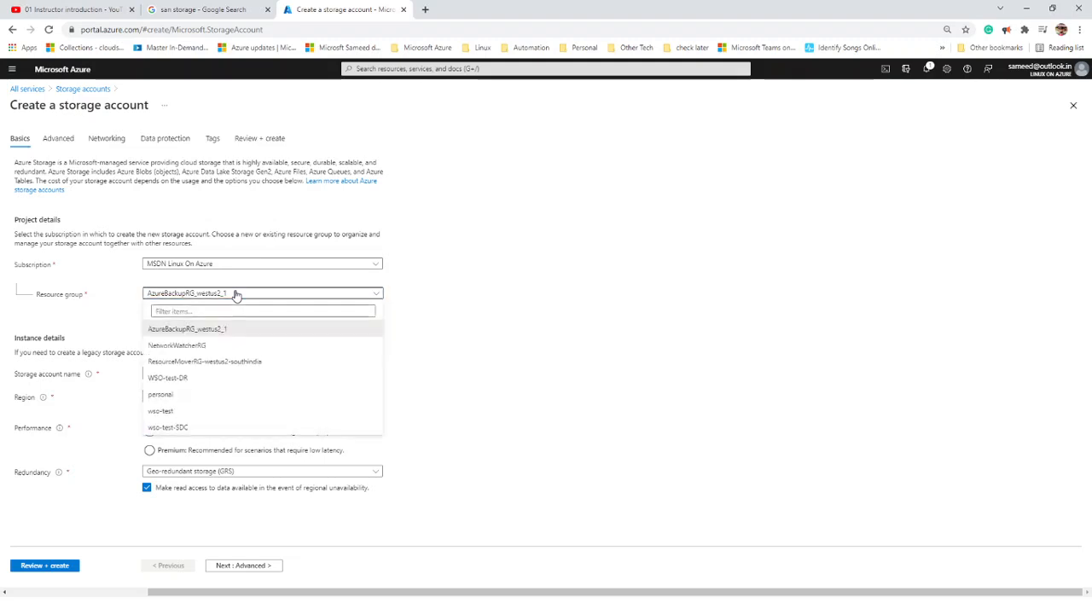
{"action": "left_click", "coordinate": [182, 413]}
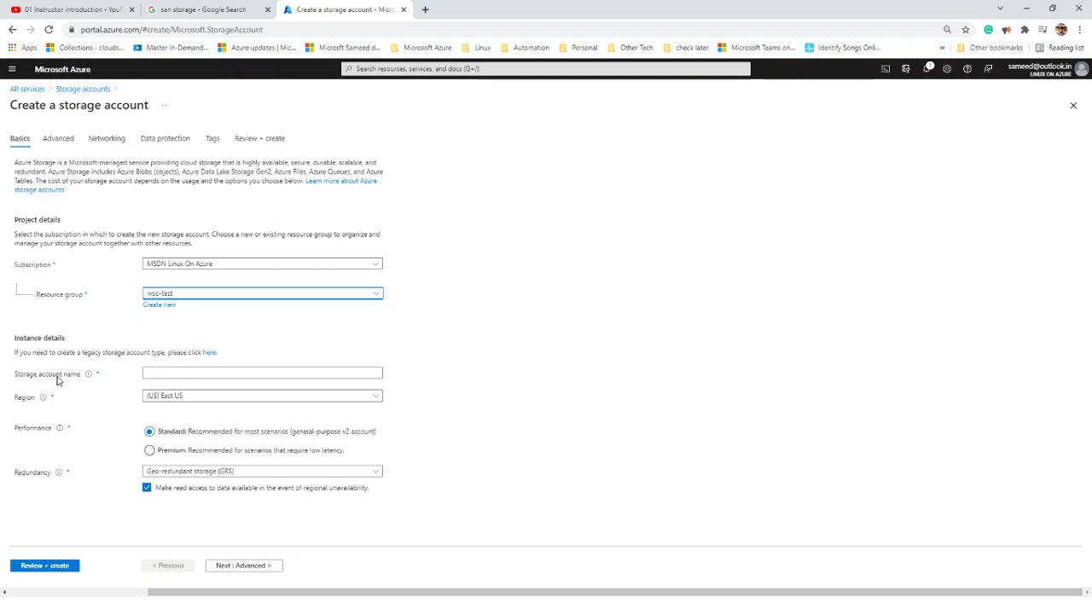
- Try storage account names rav and ajay, both taken, then enter john
{"action": "left_click_drag", "start_coordinate": [68, 380], "coordinate": [80, 381]}
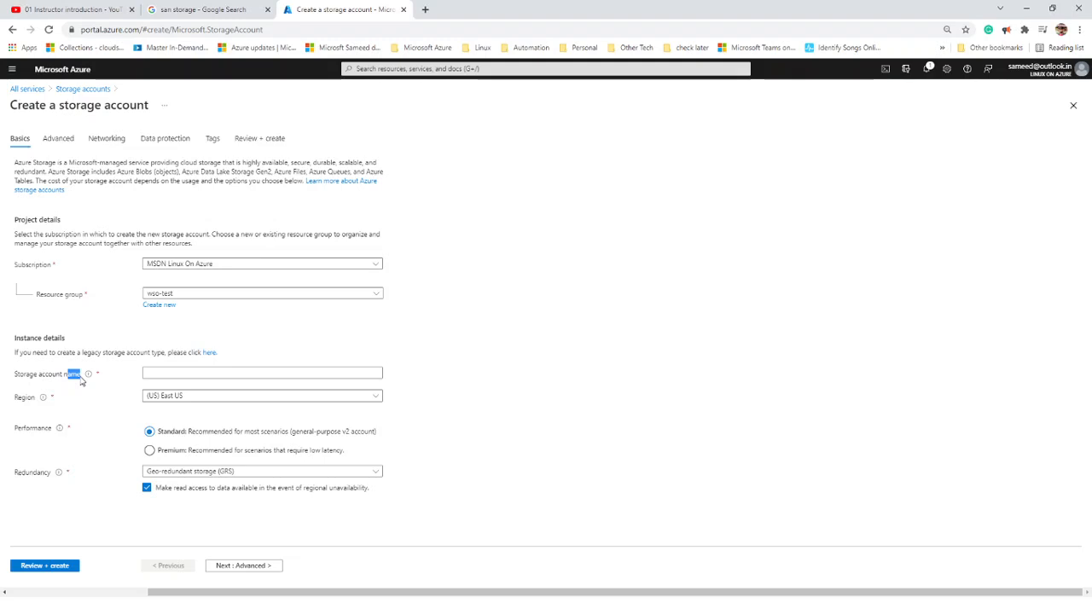
{"action": "left_click", "coordinate": [145, 375]}
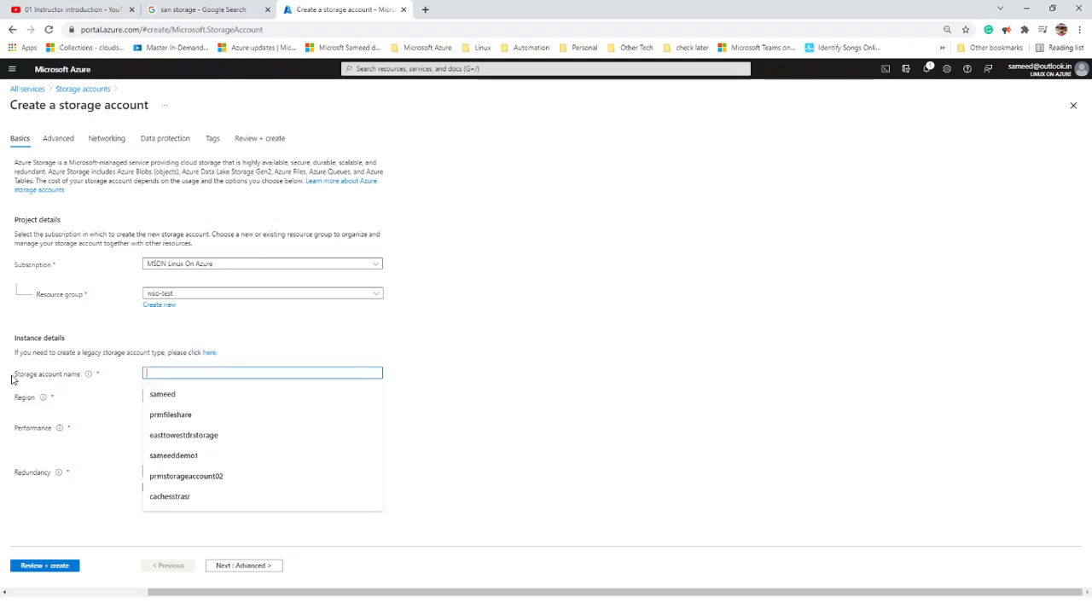
{"action": "left_click_drag", "start_coordinate": [12, 379], "coordinate": [86, 378]}
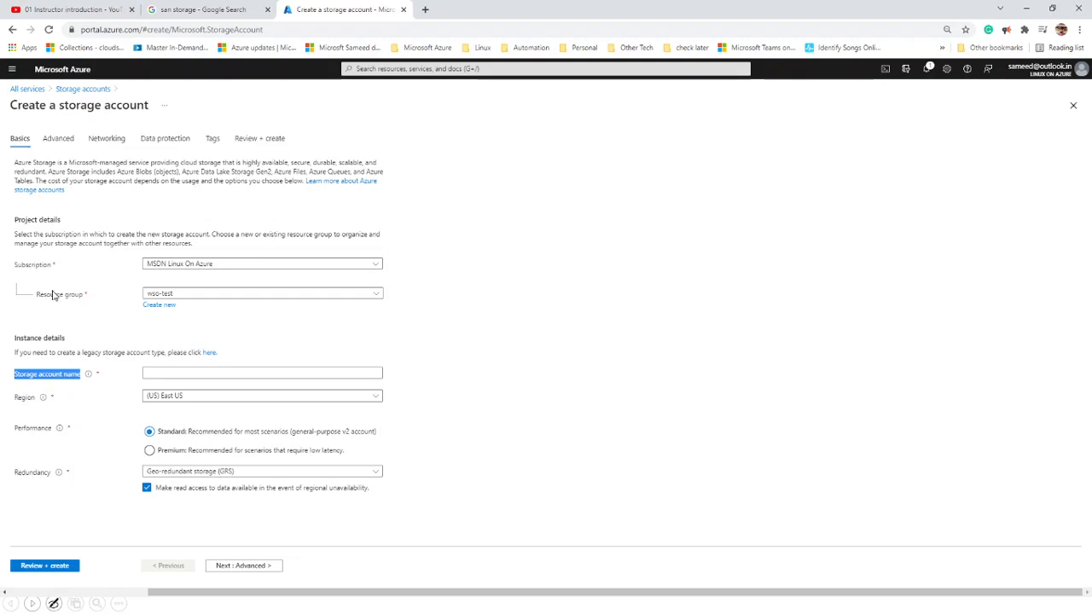
{"action": "left_click", "coordinate": [205, 374]}
{"action": "type", "text": "ravi"}
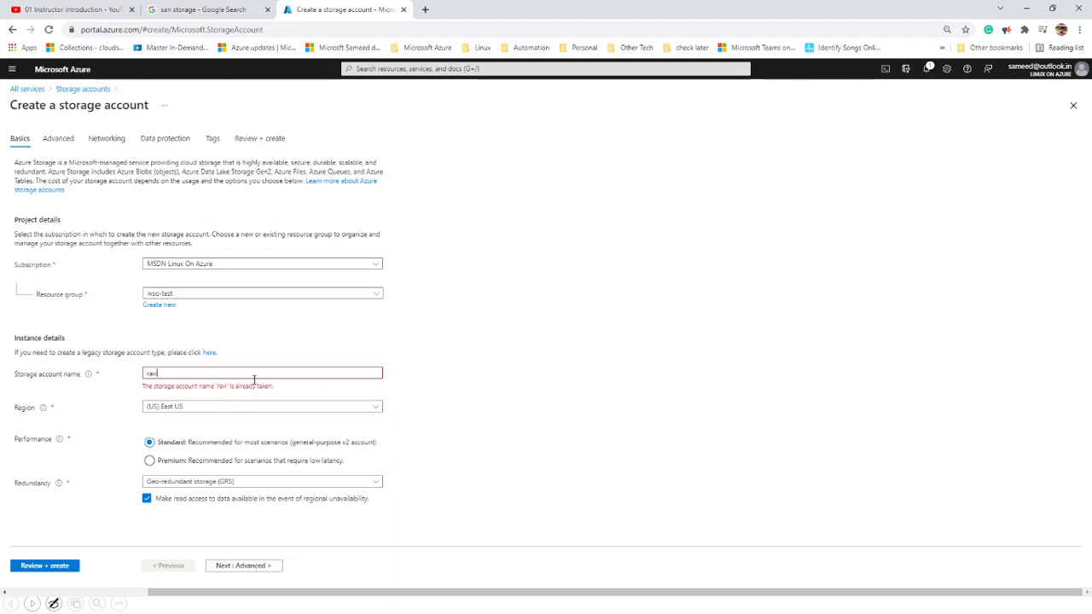
{"action": "left_click_drag", "start_coordinate": [236, 373], "coordinate": [34, 386]}
{"action": "type", "text": "a"}
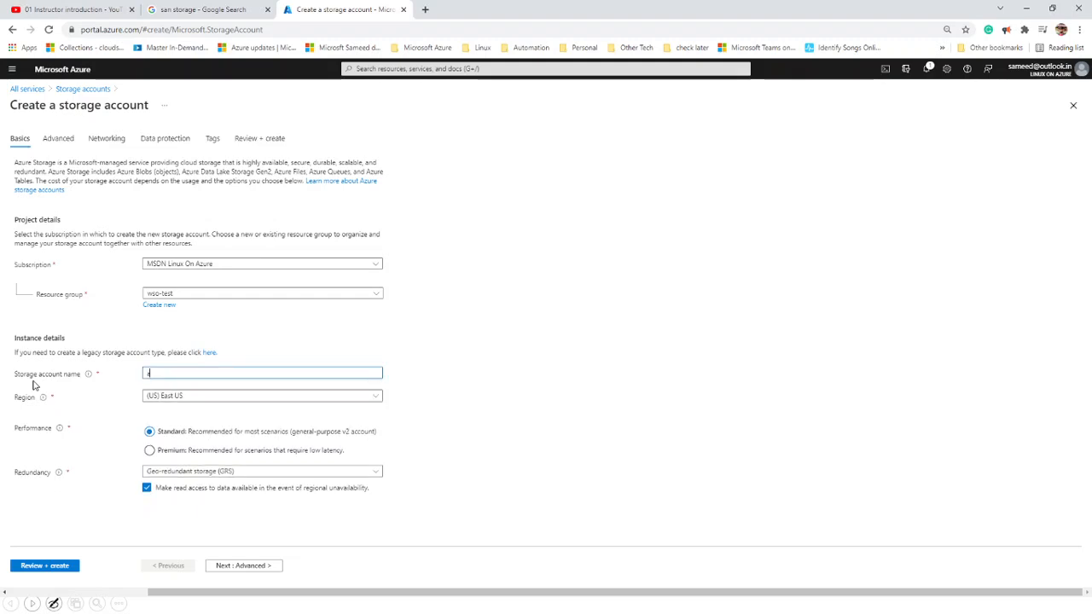
{"action": "type", "text": "jay"}
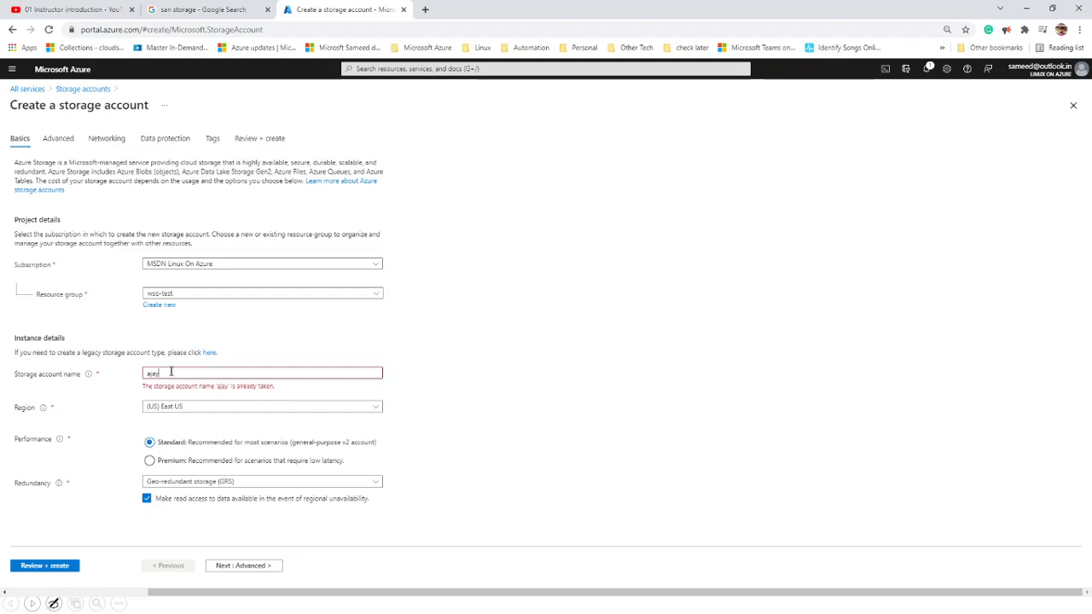
{"action": "left_click_drag", "start_coordinate": [172, 372], "coordinate": [61, 389]}
{"action": "type", "text": "jo"}
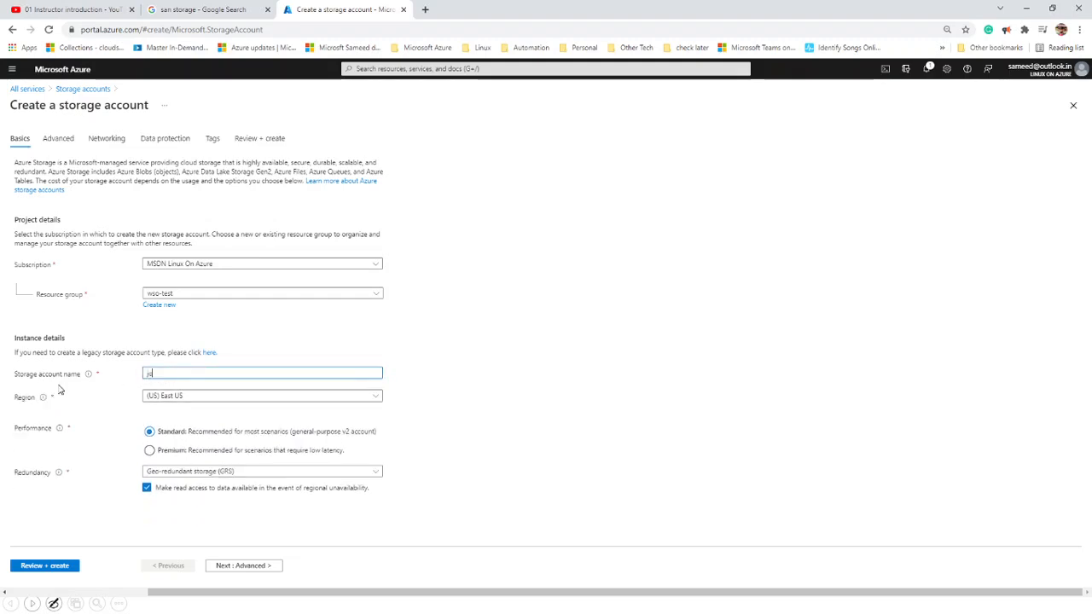
{"action": "type", "text": "hn"}
- Glance at the legacy creation form, reload the page, and re-enter the name john
{"action": "left_click", "coordinate": [208, 353]}
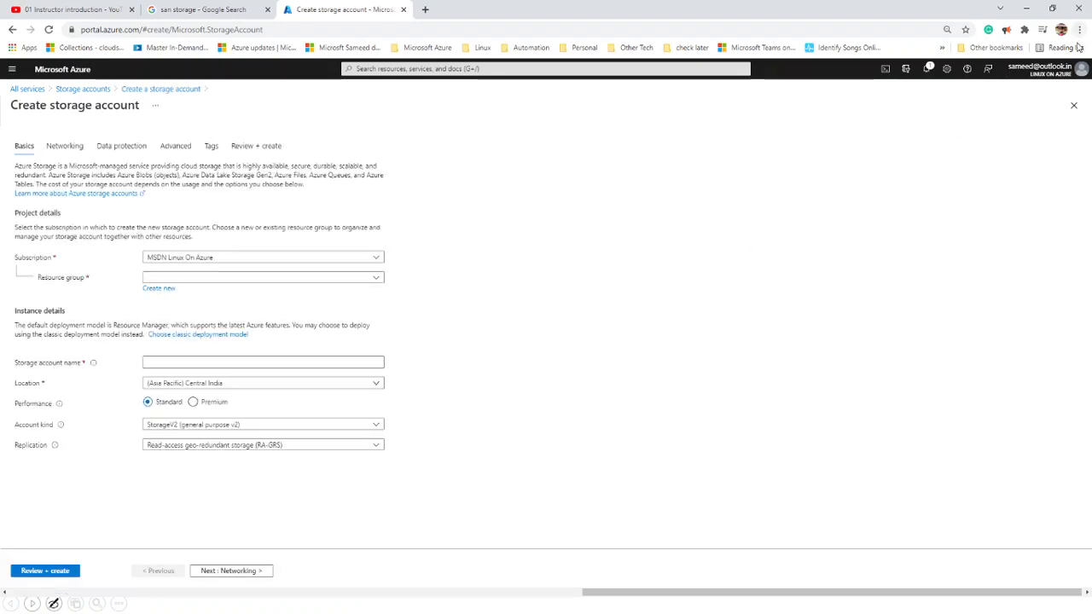
{"action": "left_click", "coordinate": [1073, 105]}
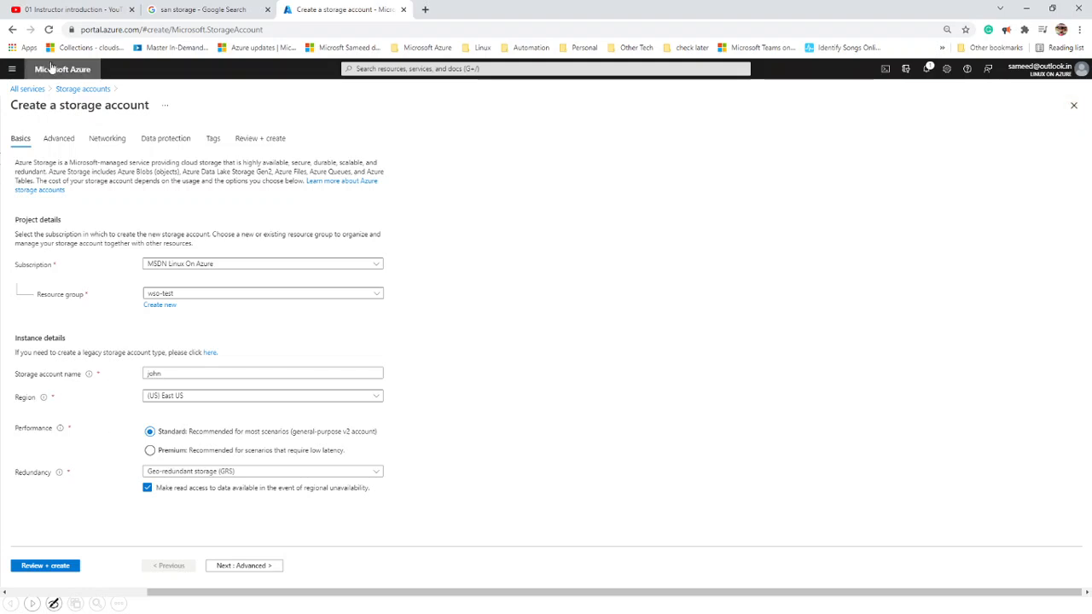
{"action": "left_click", "coordinate": [49, 30]}
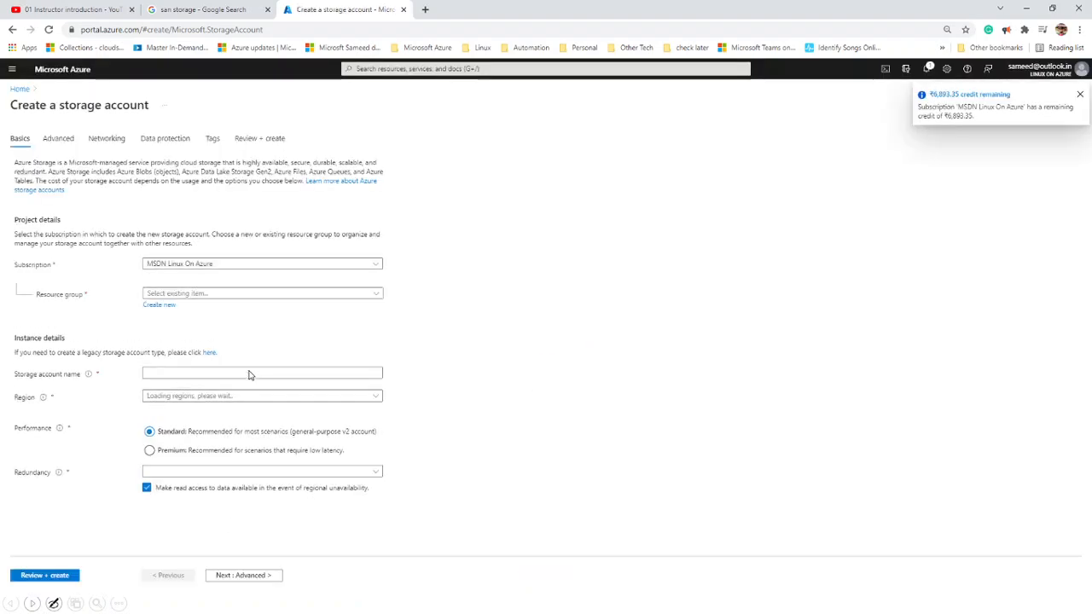
{"action": "left_click", "coordinate": [249, 372]}
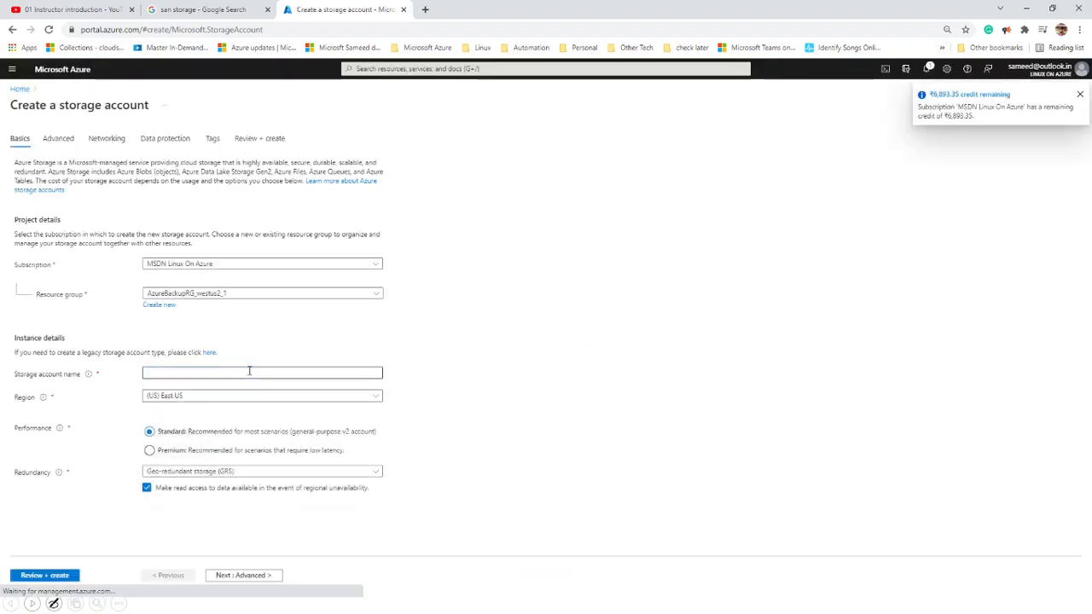
{"action": "left_click", "coordinate": [250, 372]}
{"action": "type", "text": "jon"}
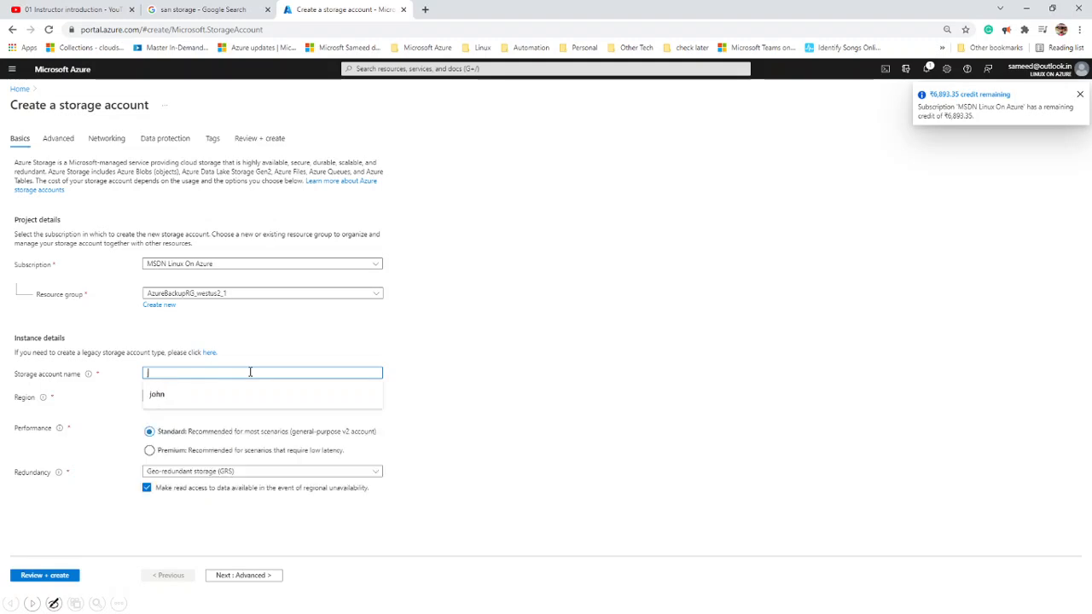
{"action": "key", "text": "BackSpace"}
{"action": "type", "text": "hn"}
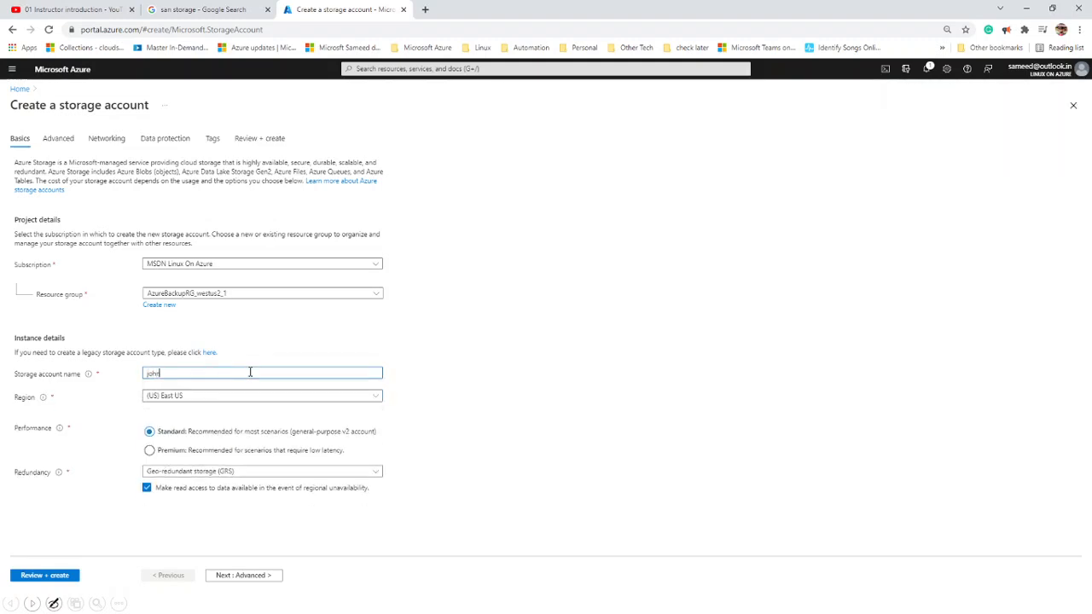
{"action": "left_click", "coordinate": [342, 351]}
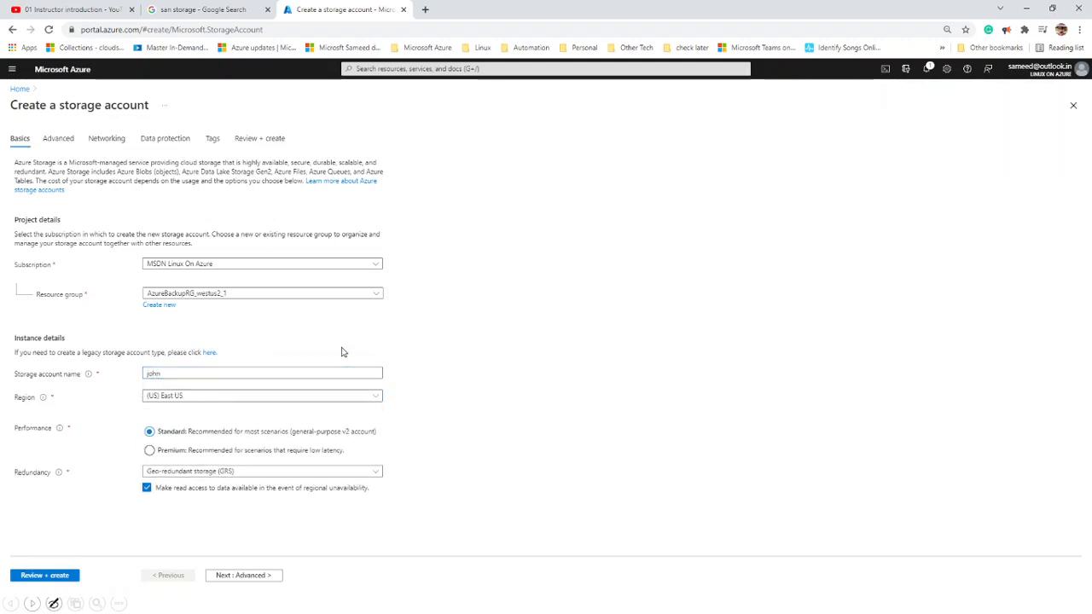
- Reselect resource group wso-test, keep Standard performance, and set redundancy to Locally-redundant storage (LRS)
{"action": "left_click", "coordinate": [255, 293]}
{"action": "left_click", "coordinate": [177, 418]}
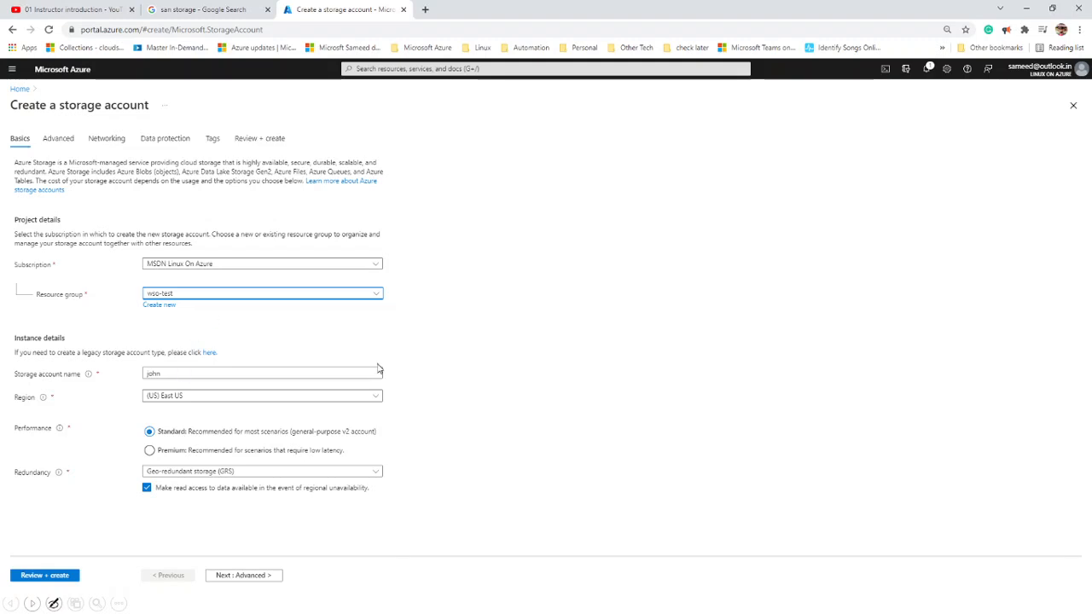
{"action": "left_click", "coordinate": [351, 374]}
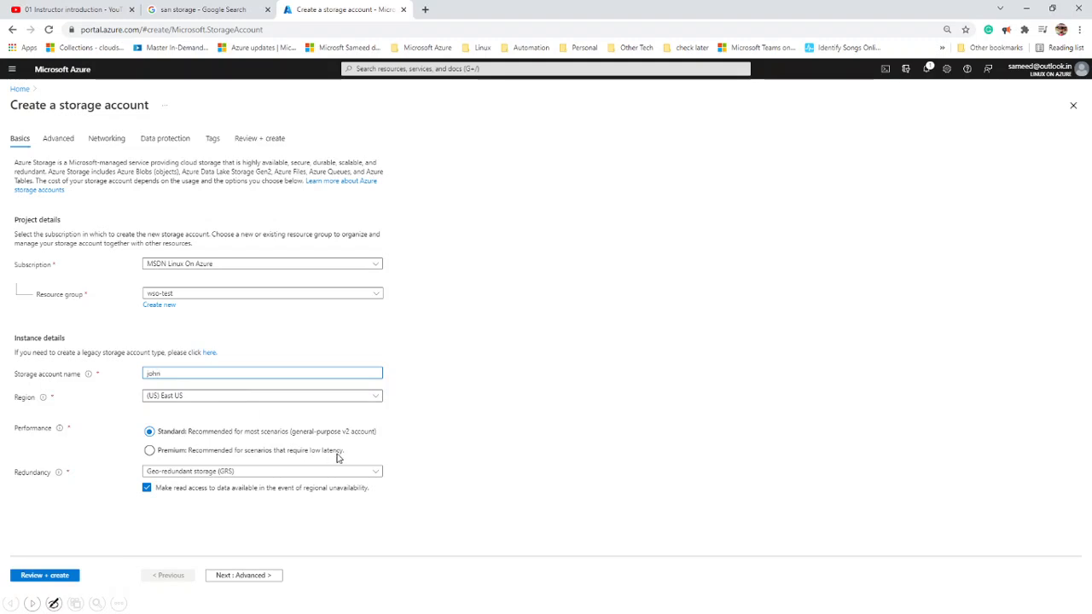
{"action": "left_click", "coordinate": [149, 434]}
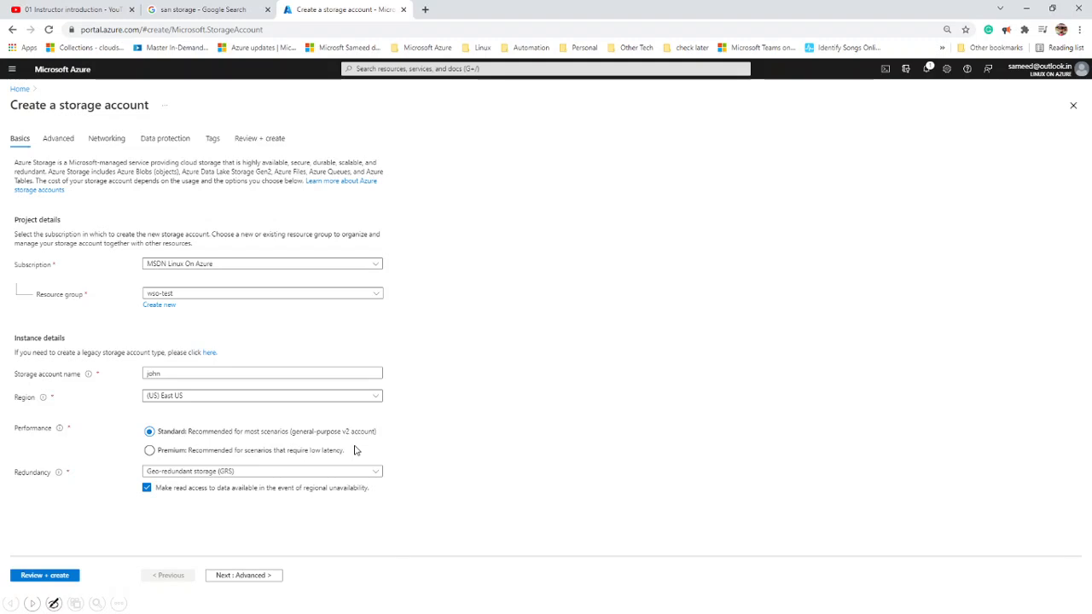
{"action": "left_click", "coordinate": [193, 471]}
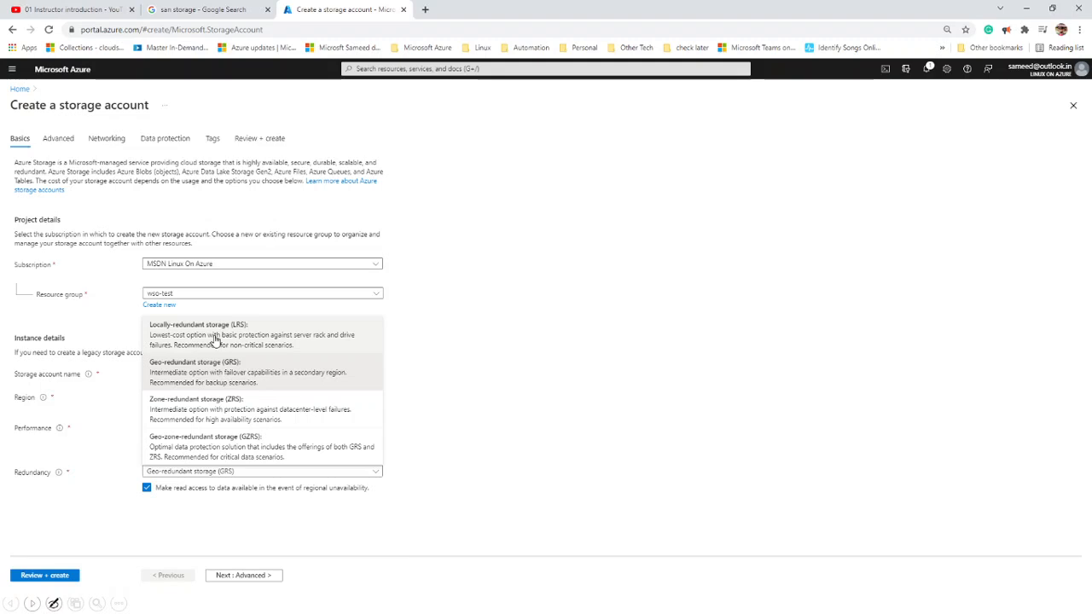
{"action": "left_click", "coordinate": [216, 340]}
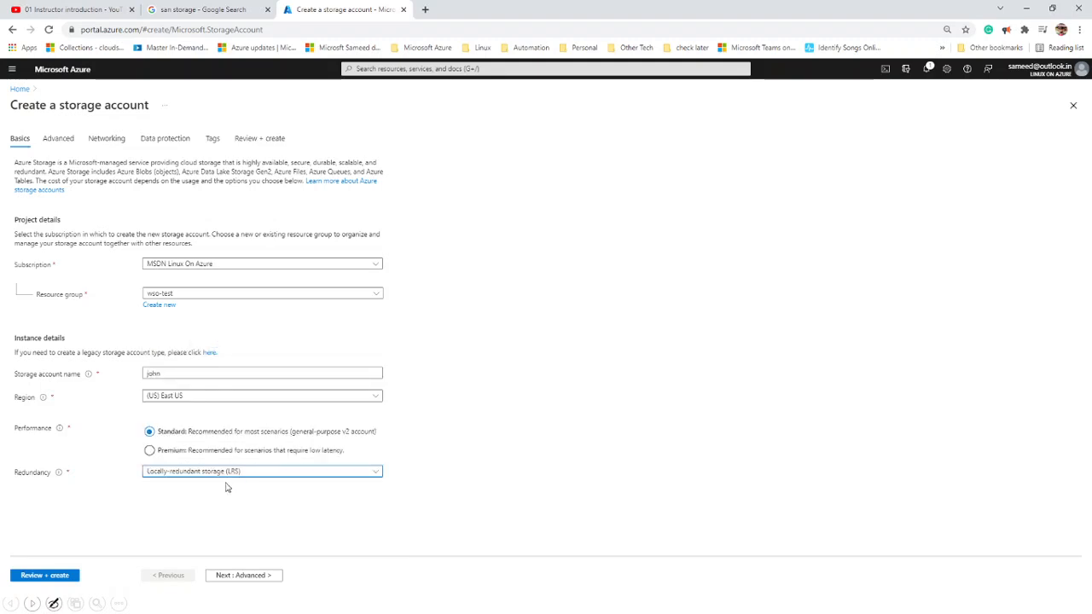
- Accept defaults on Advanced, Networking, Data protection and Tags, reaching Review + create with validation passed
{"action": "left_click", "coordinate": [248, 576]}
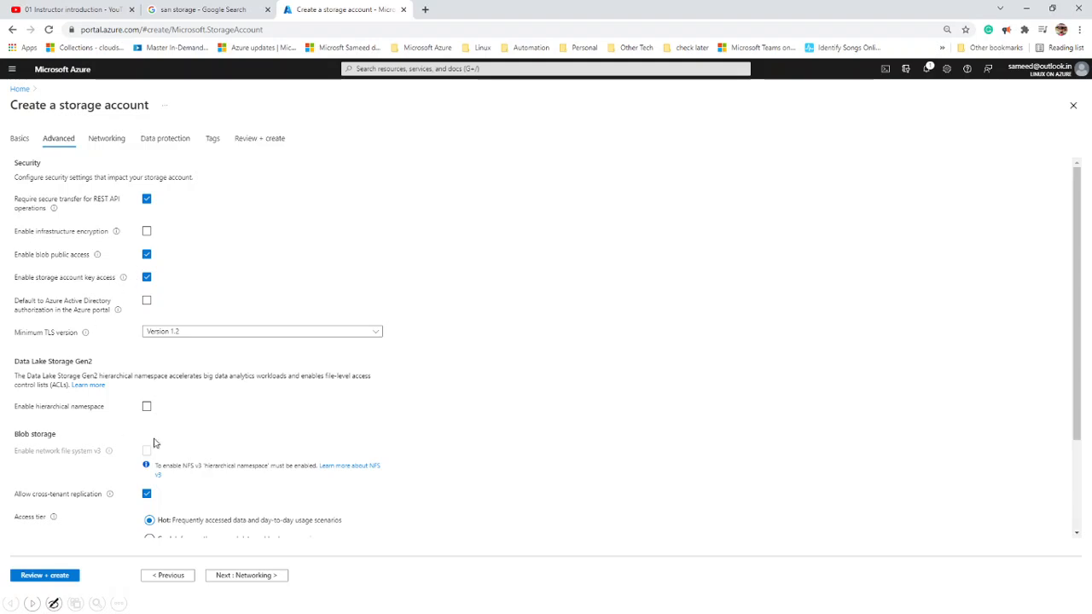
{"action": "scroll", "coordinate": [203, 443], "scroll_direction": "down", "scroll_amount": 3}
{"action": "left_click", "coordinate": [277, 577]}
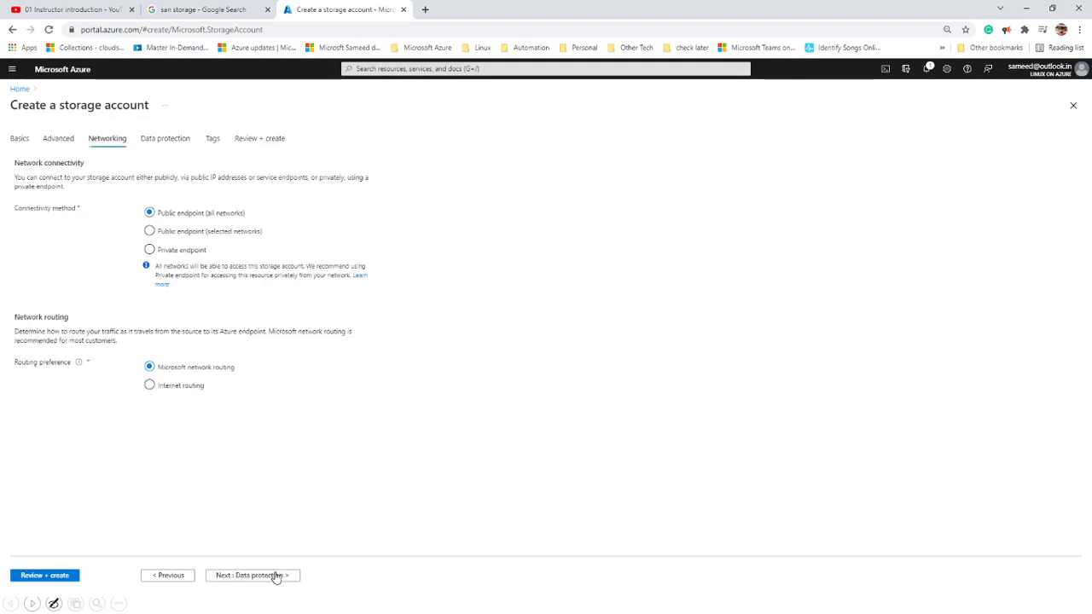
{"action": "left_click", "coordinate": [275, 577]}
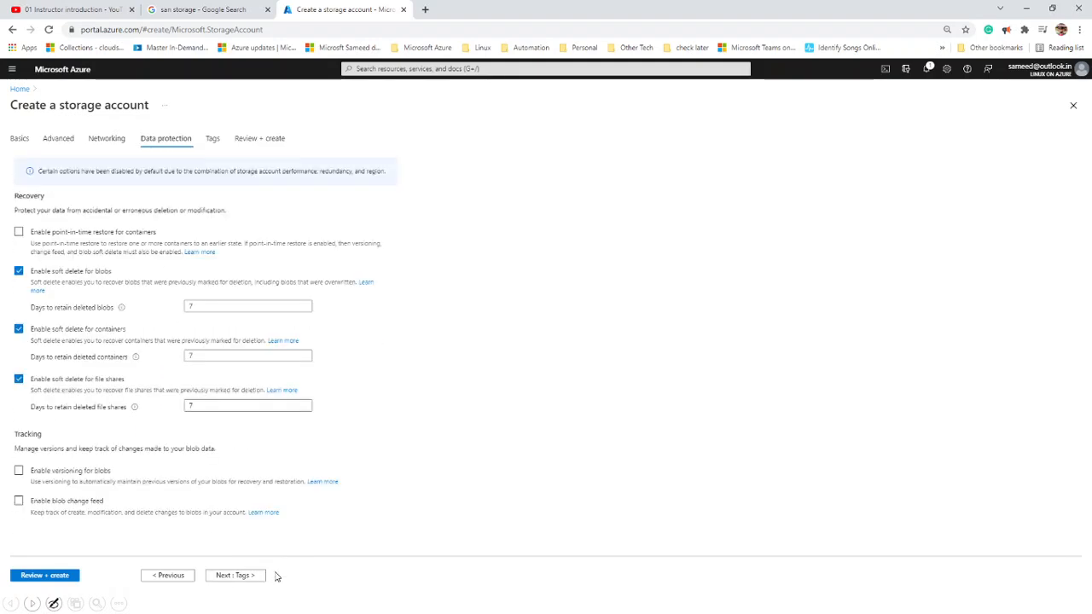
{"action": "left_click", "coordinate": [247, 576]}
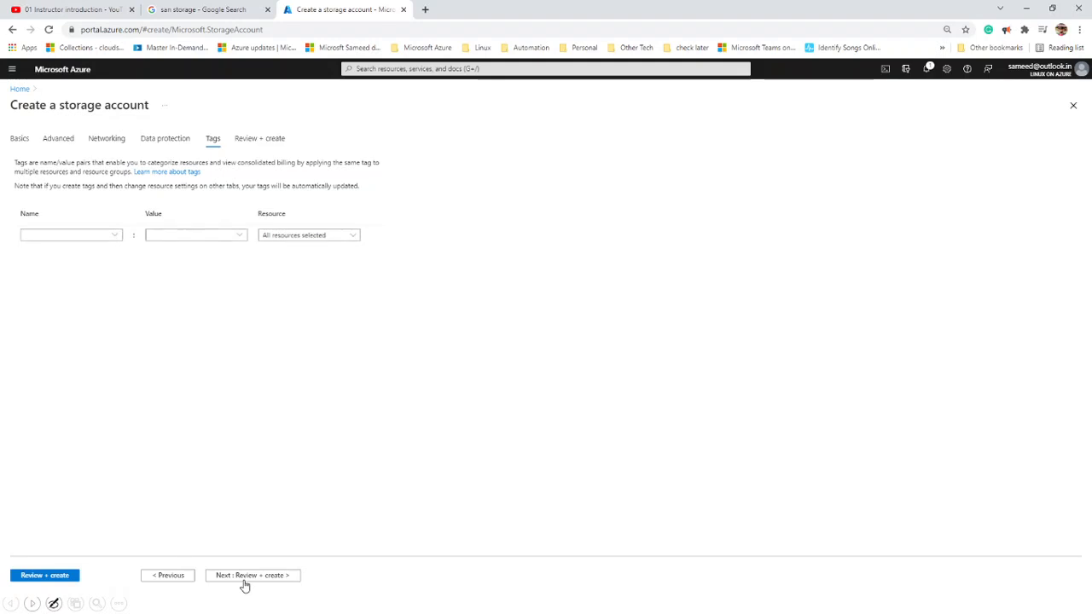
{"action": "left_click", "coordinate": [245, 579]}
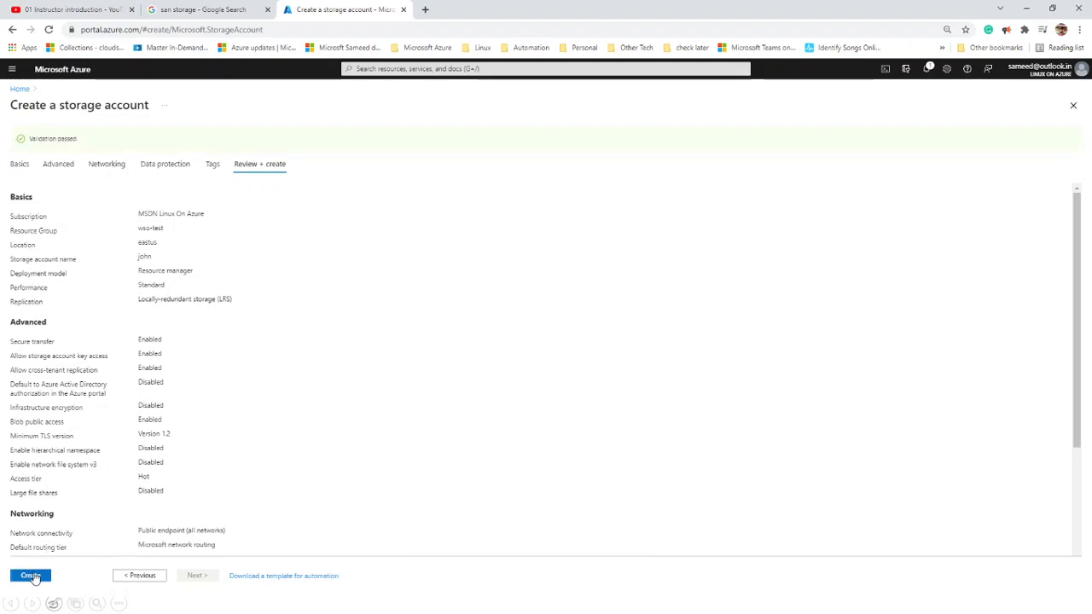
- Submit creation of the storage account and open a blank new browser tab
{"action": "left_click", "coordinate": [33, 575]}
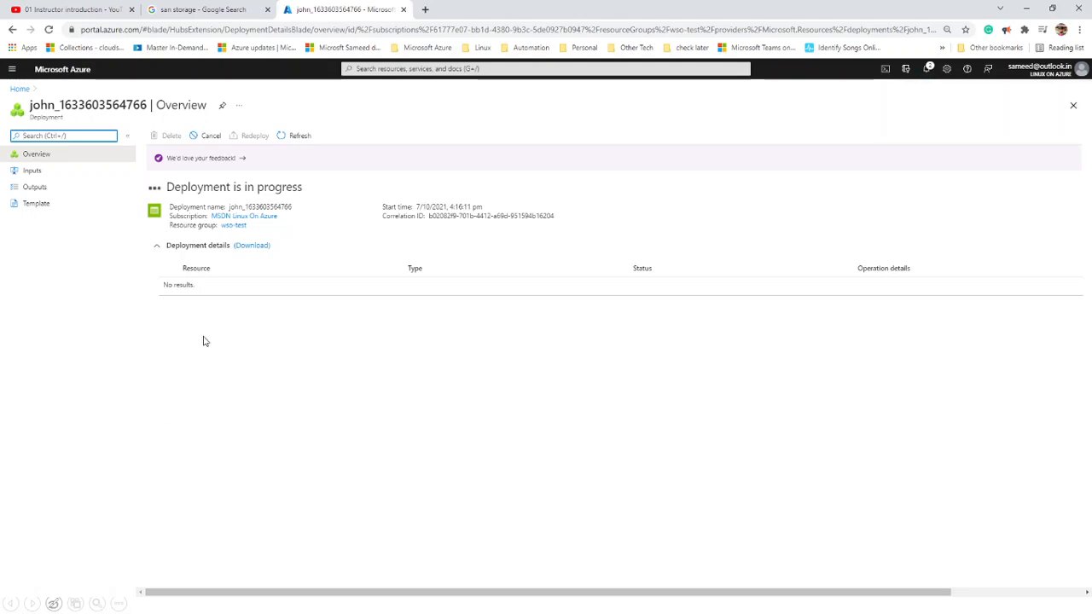
{"action": "left_click", "coordinate": [426, 9]}
- Search Google for 'john', then close the search tab to return to the finished deployment
{"action": "type", "text": "john"}
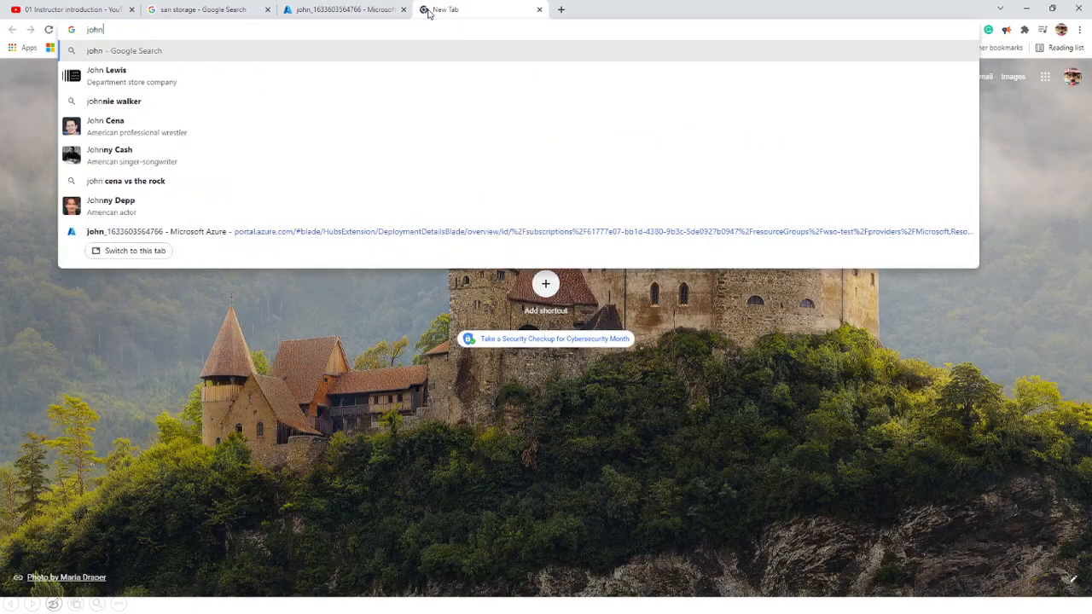
{"action": "key", "text": "Return"}
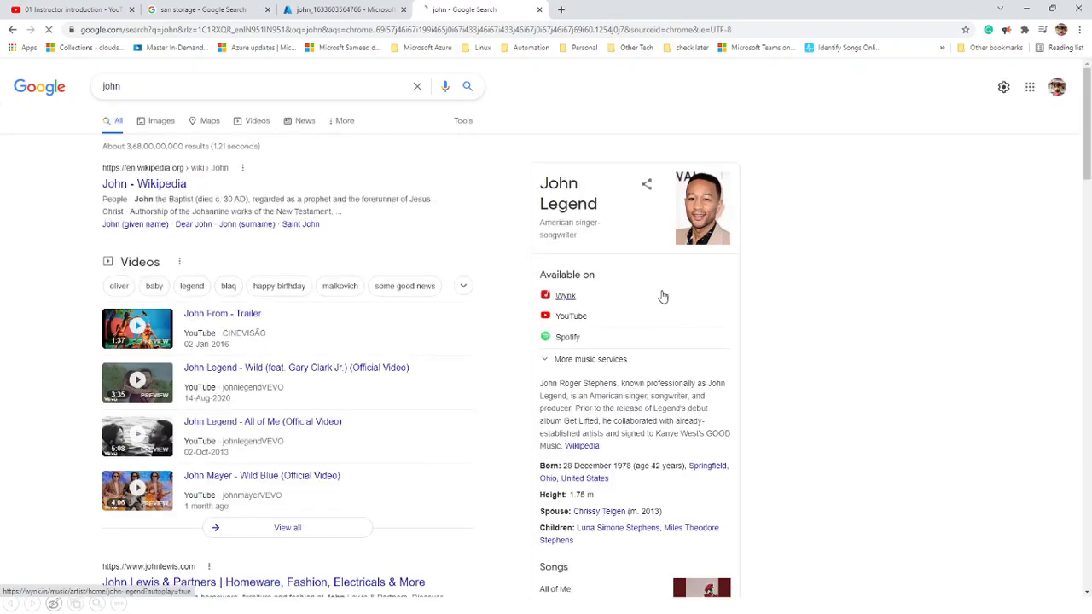
{"action": "double_click", "coordinate": [553, 186]}
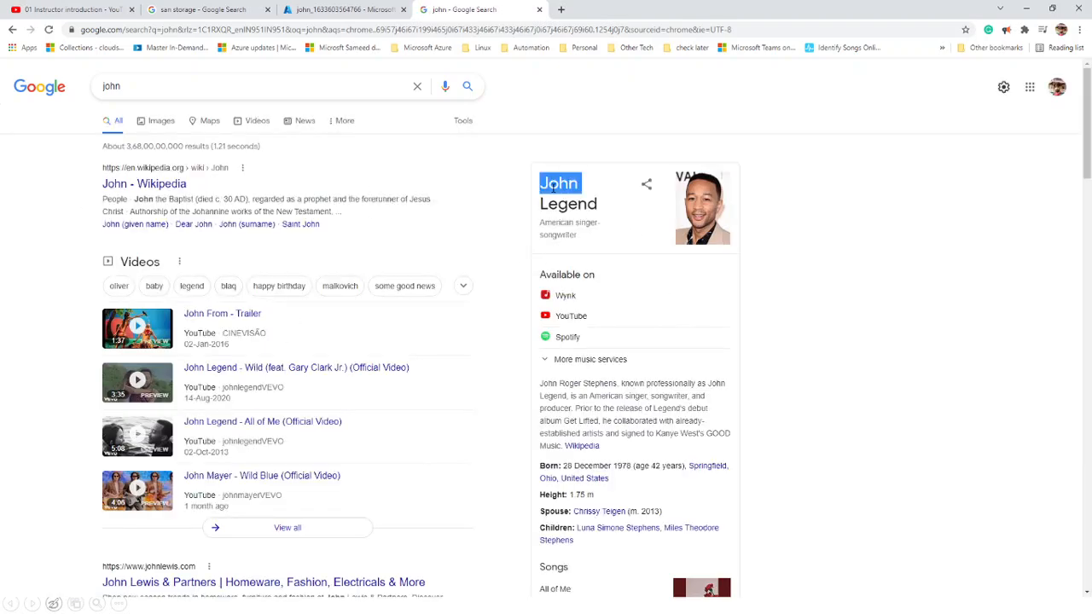
{"action": "left_click", "coordinate": [540, 9]}
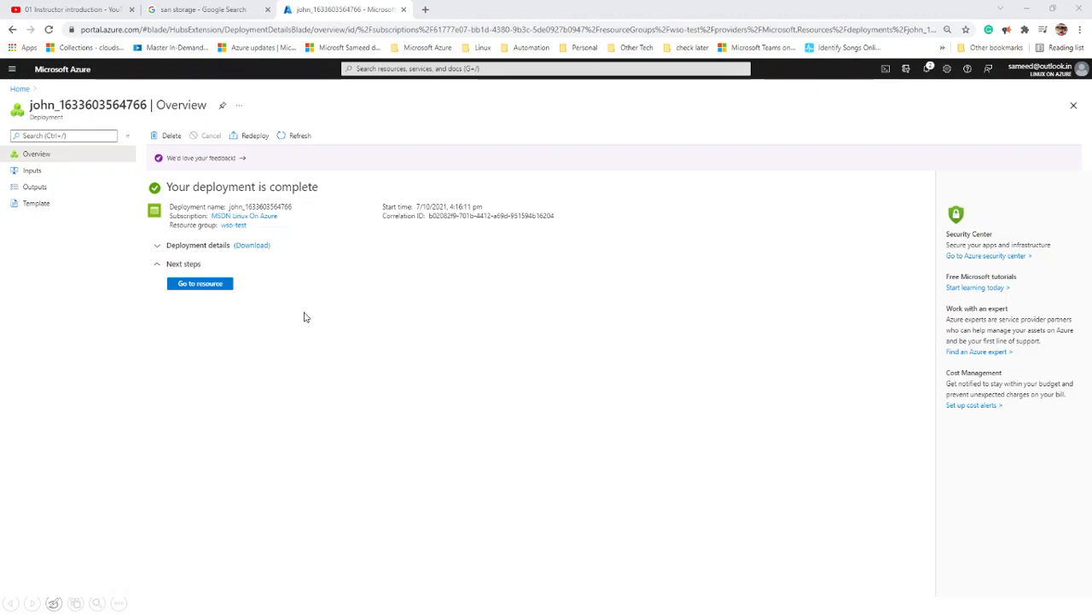
- Open the new storage account john and show its Containers list, holding only $logs
{"action": "left_click", "coordinate": [211, 290]}
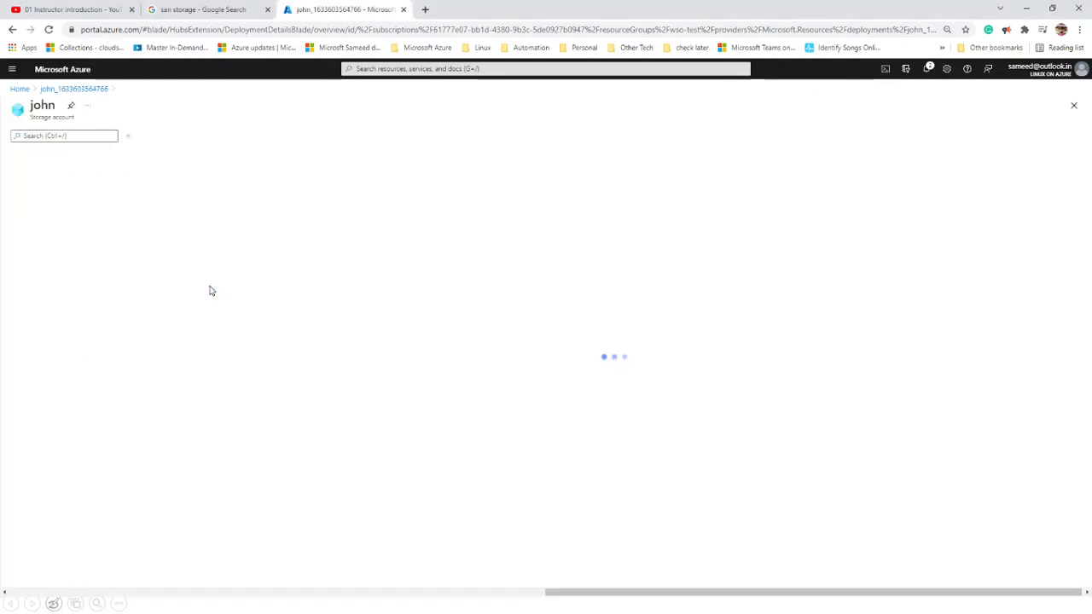
{"action": "double_click", "coordinate": [43, 105]}
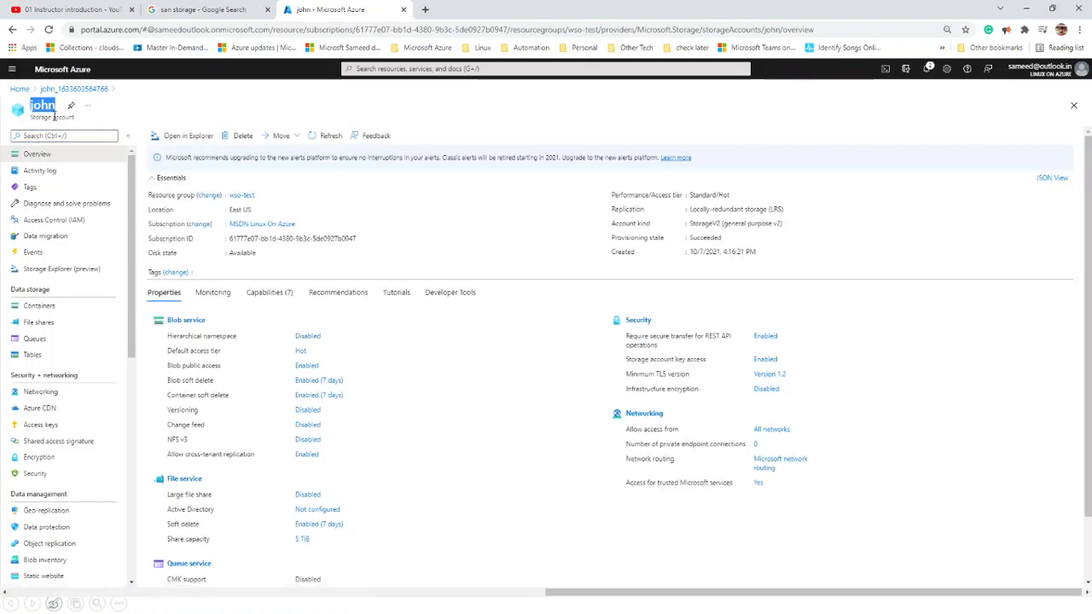
{"action": "triple_click", "coordinate": [54, 116]}
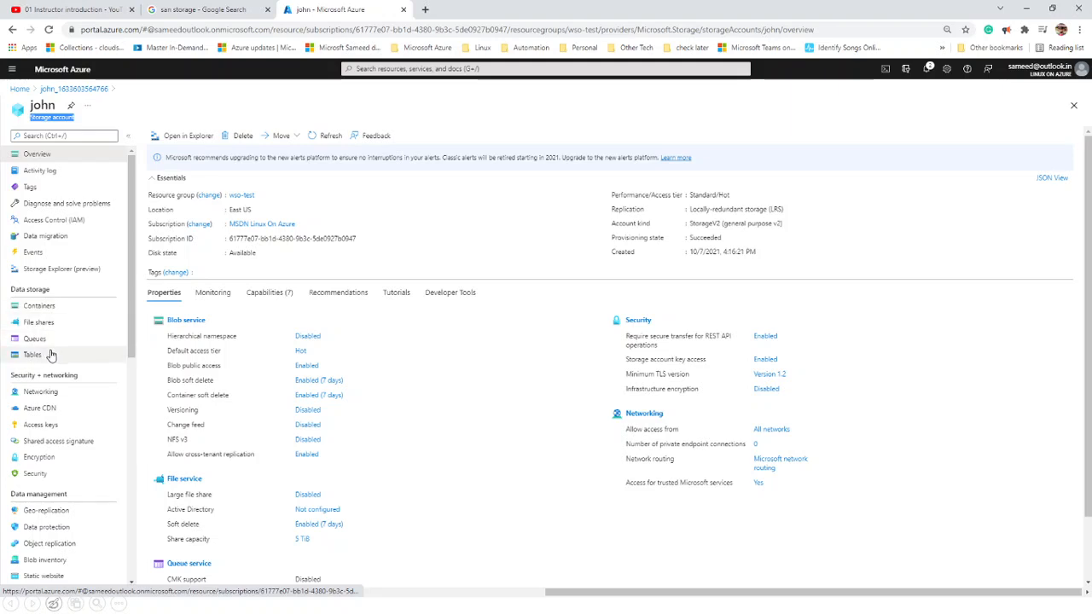
{"action": "left_click", "coordinate": [51, 309]}
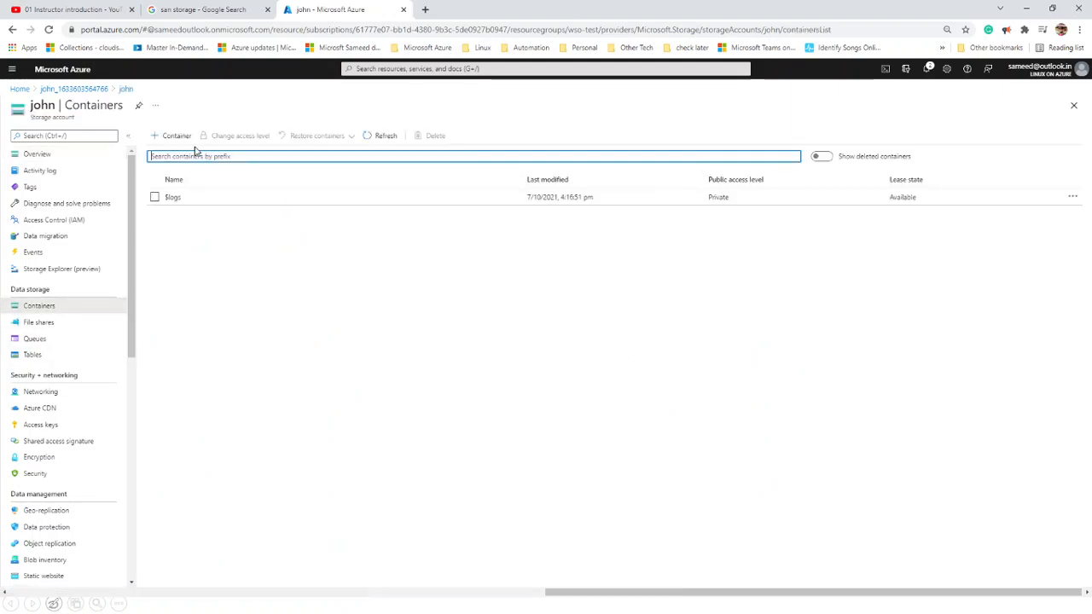
- Create container mydoc with Container-level anonymous read access and open it
{"action": "left_click", "coordinate": [181, 139]}
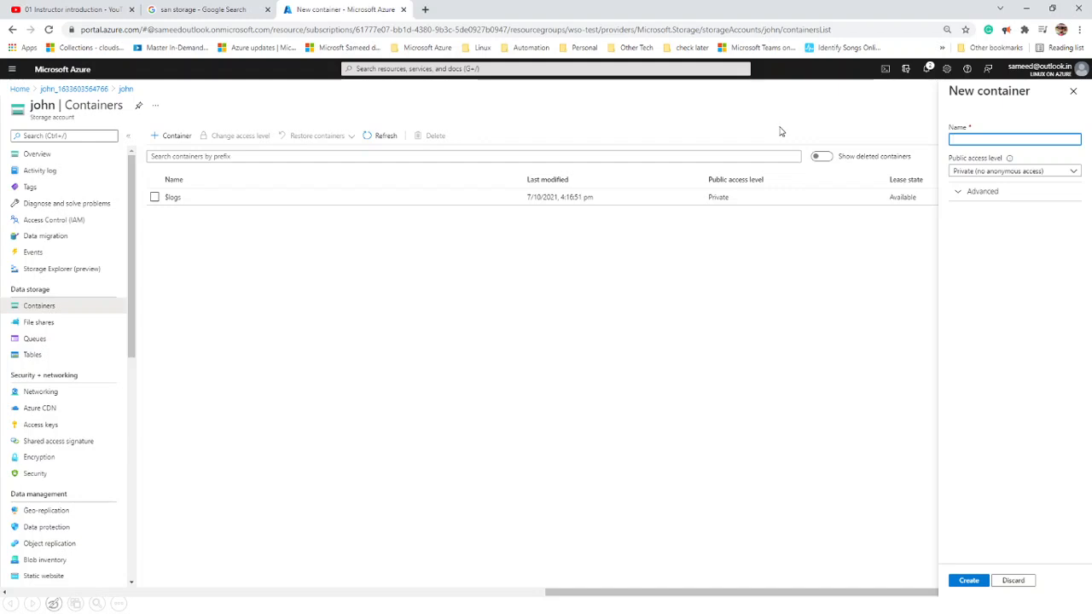
{"action": "type", "text": "mydoc"}
{"action": "left_click", "coordinate": [256, 606]}
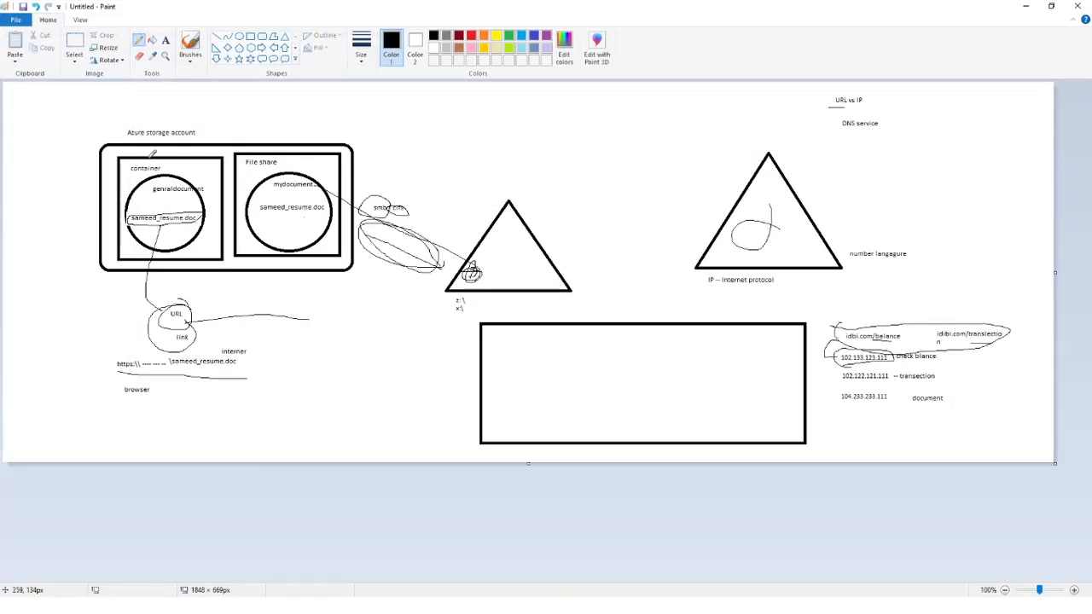
{"action": "left_click_drag", "start_coordinate": [153, 189], "coordinate": [205, 188]}
{"action": "left_click", "coordinate": [1027, 7]}
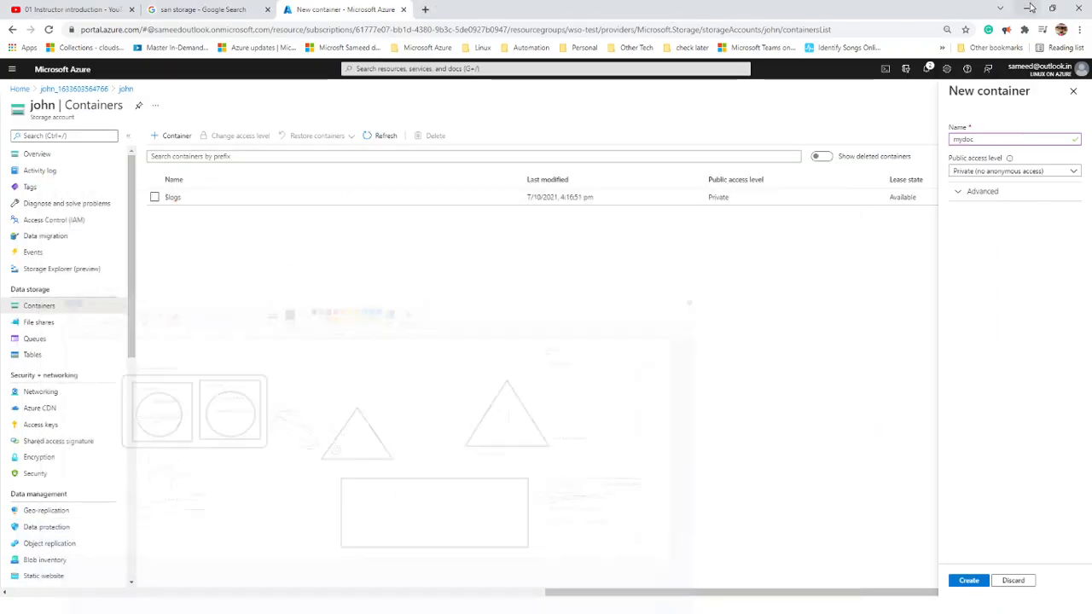
{"action": "left_click", "coordinate": [978, 171]}
{"action": "left_click", "coordinate": [978, 217]}
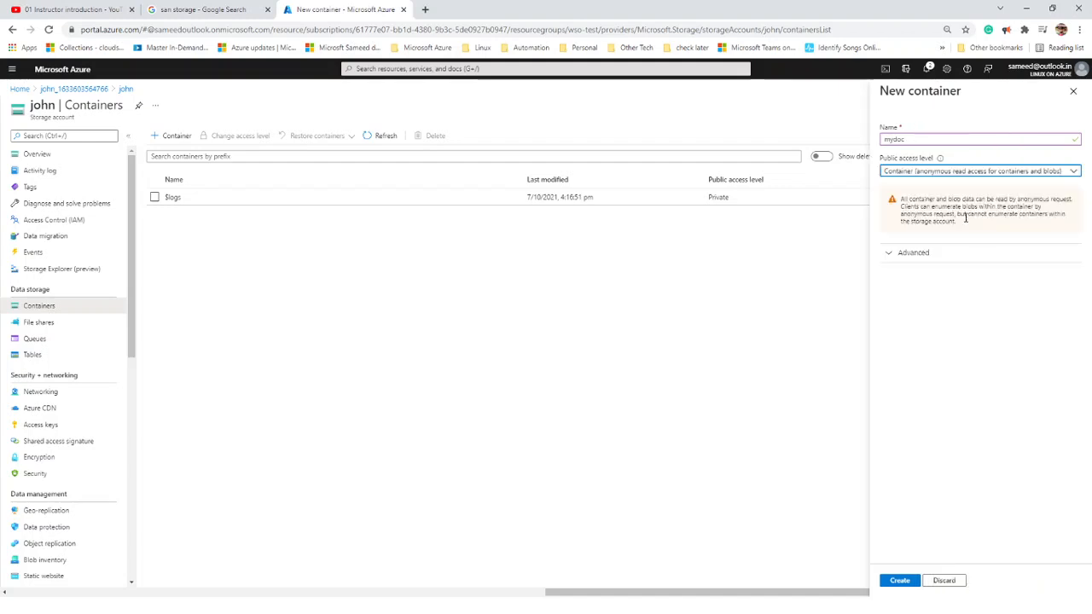
{"action": "left_click", "coordinate": [897, 582]}
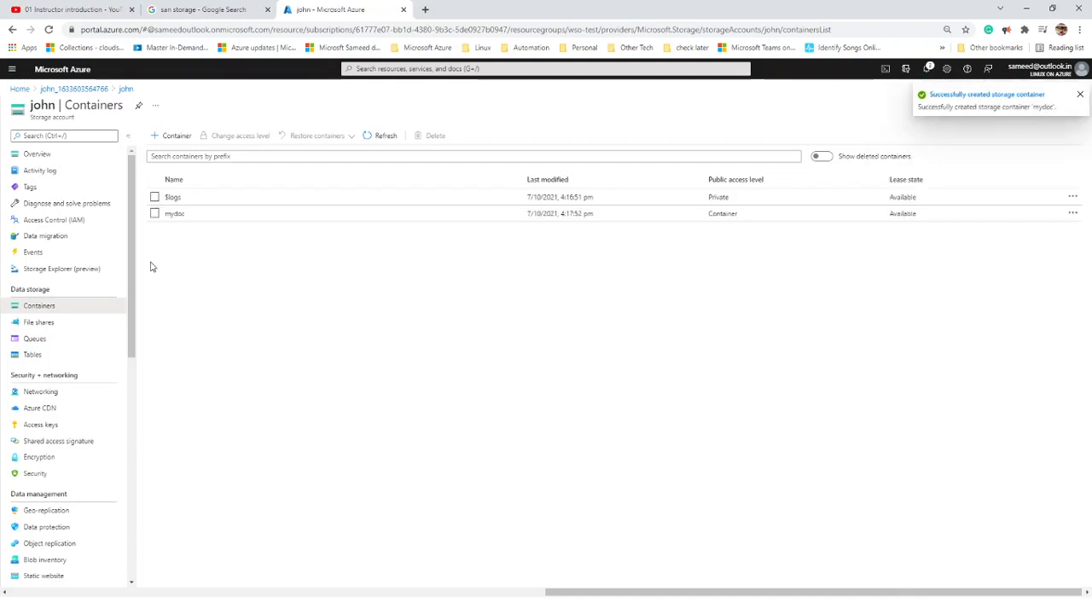
{"action": "left_click", "coordinate": [175, 214]}
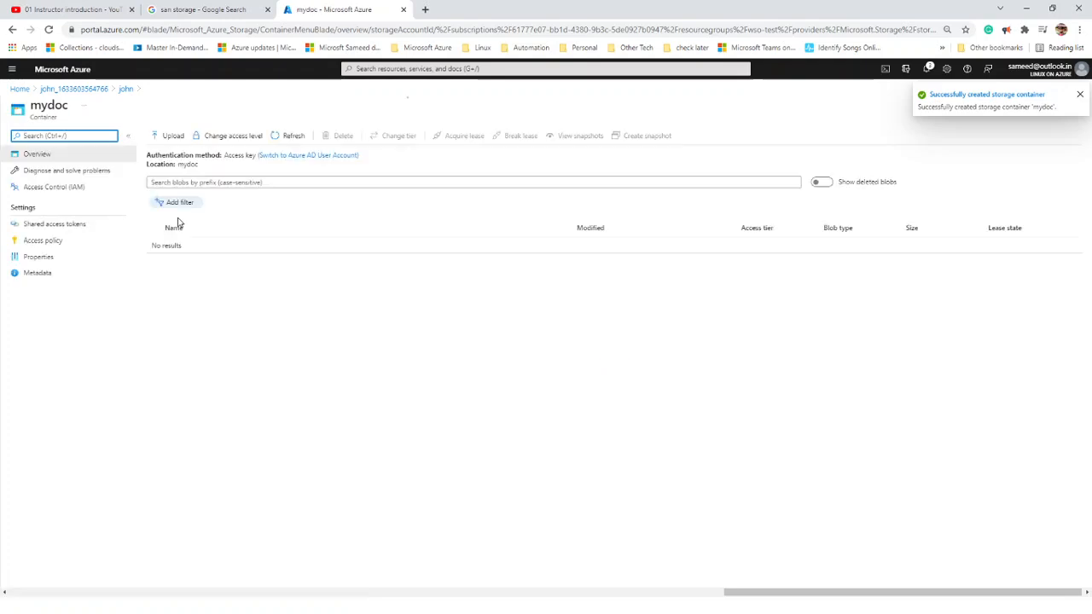
- Upload Areas-of-Life-to-Balance.jpg into mydoc and open its blob properties (72.15 KiB, Block blob, Hot)
{"action": "left_click", "coordinate": [172, 145]}
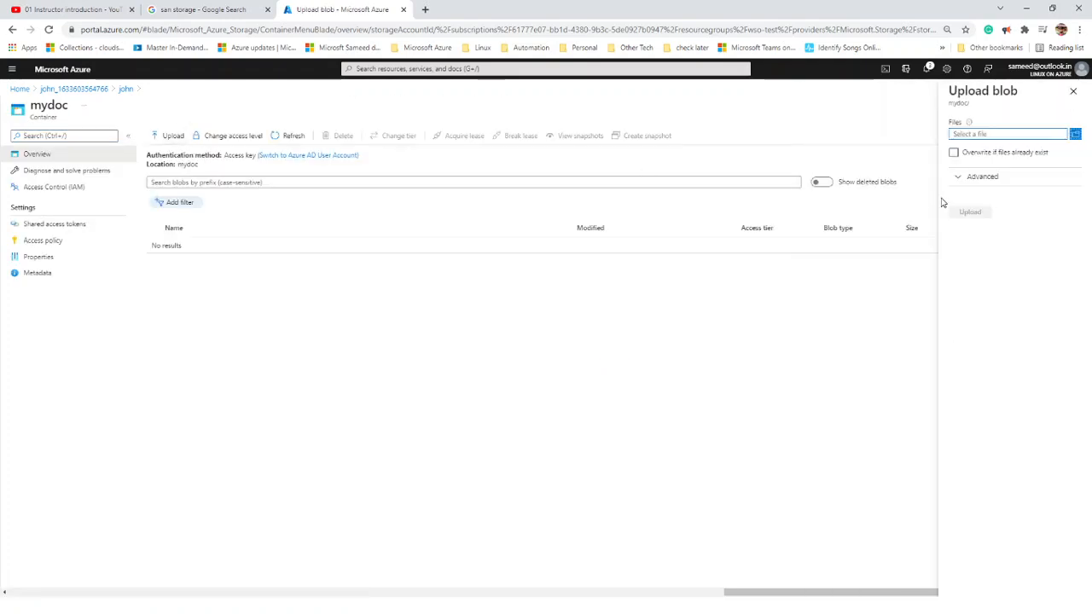
{"action": "left_click", "coordinate": [1076, 135]}
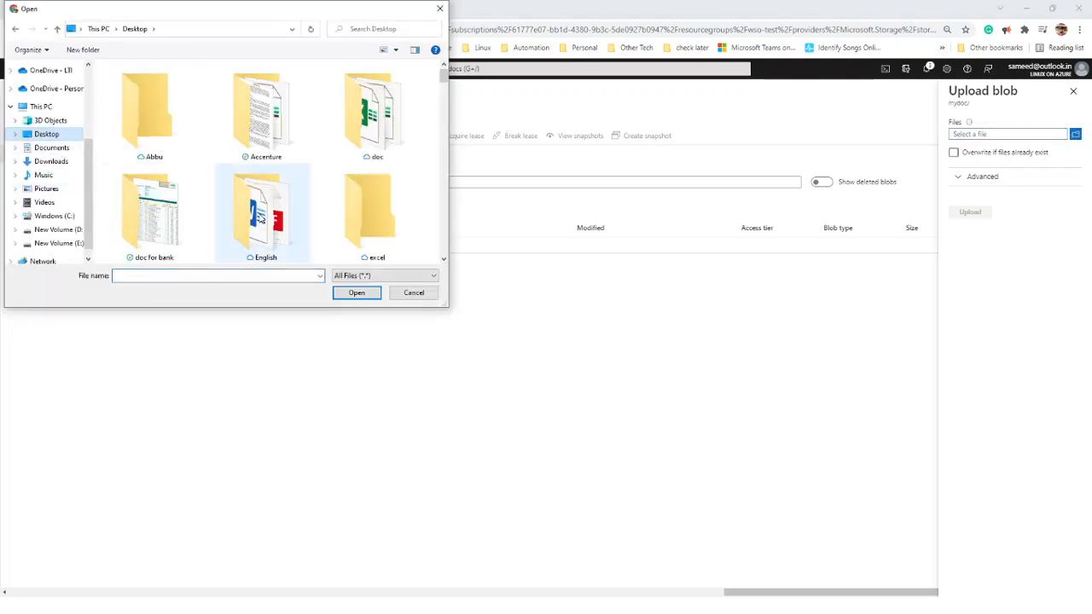
{"action": "scroll", "coordinate": [260, 218], "scroll_direction": "down", "scroll_amount": 2}
{"action": "scroll", "coordinate": [261, 217], "scroll_direction": "down", "scroll_amount": 1}
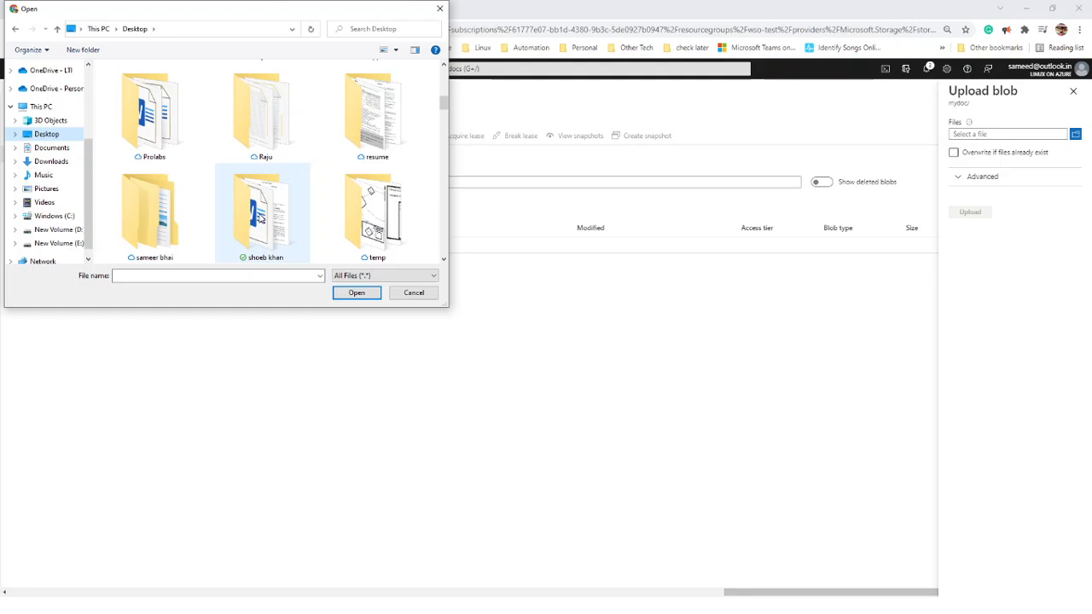
{"action": "scroll", "coordinate": [261, 217], "scroll_direction": "down", "scroll_amount": 3}
{"action": "scroll", "coordinate": [260, 219], "scroll_direction": "up", "scroll_amount": 1}
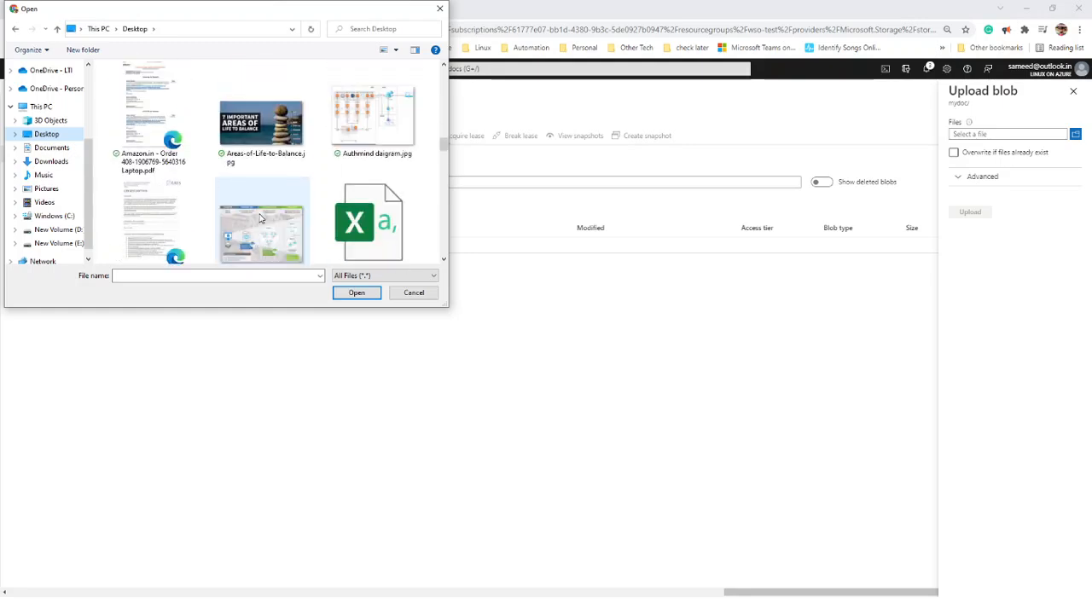
{"action": "left_click", "coordinate": [260, 124]}
{"action": "left_click", "coordinate": [370, 298]}
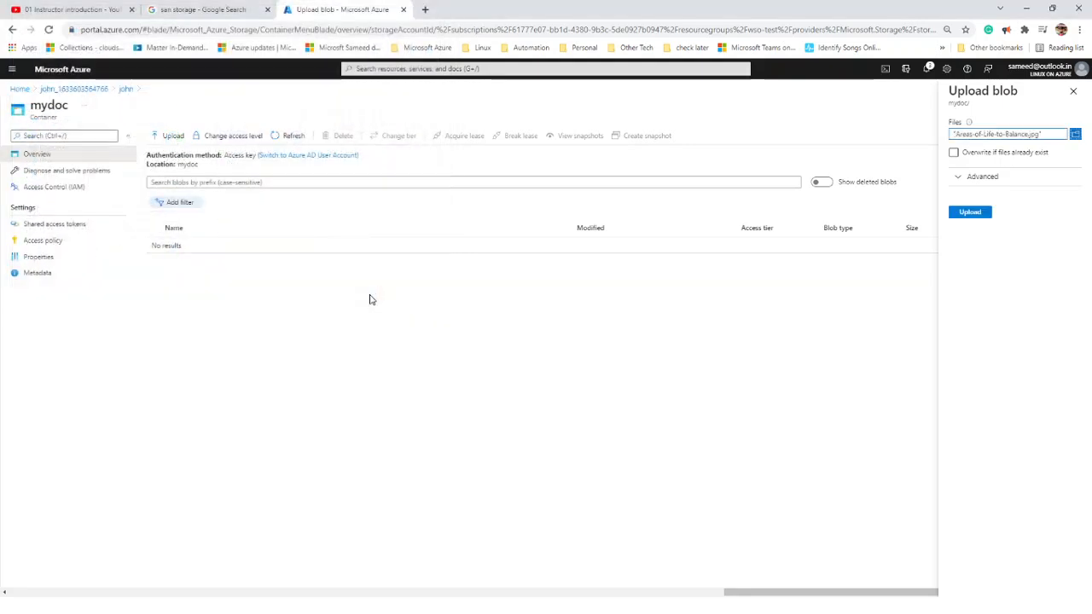
{"action": "left_click", "coordinate": [952, 217]}
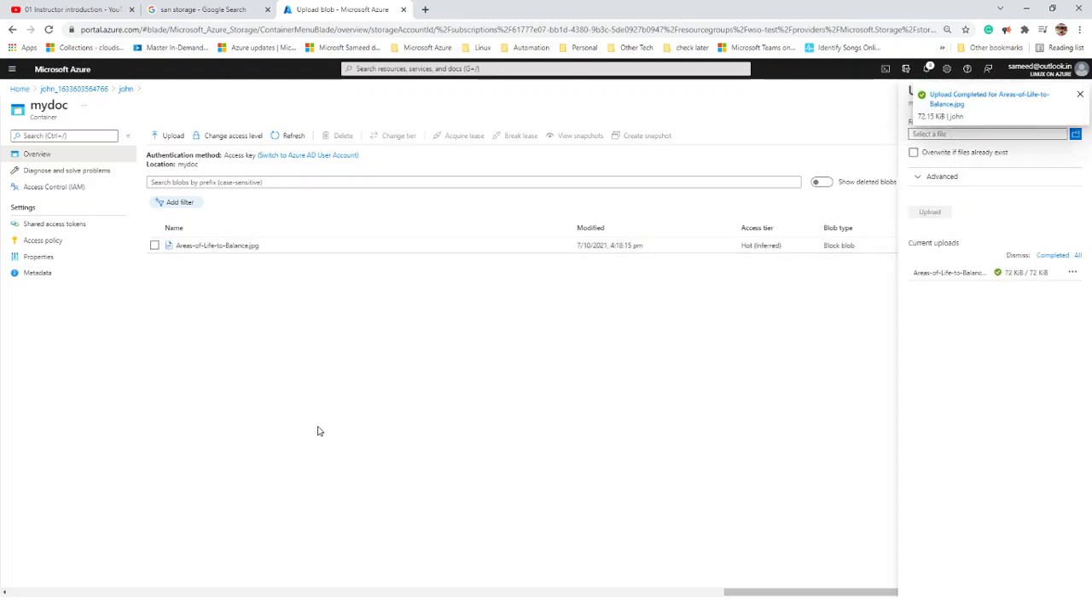
{"action": "left_click", "coordinate": [1080, 94]}
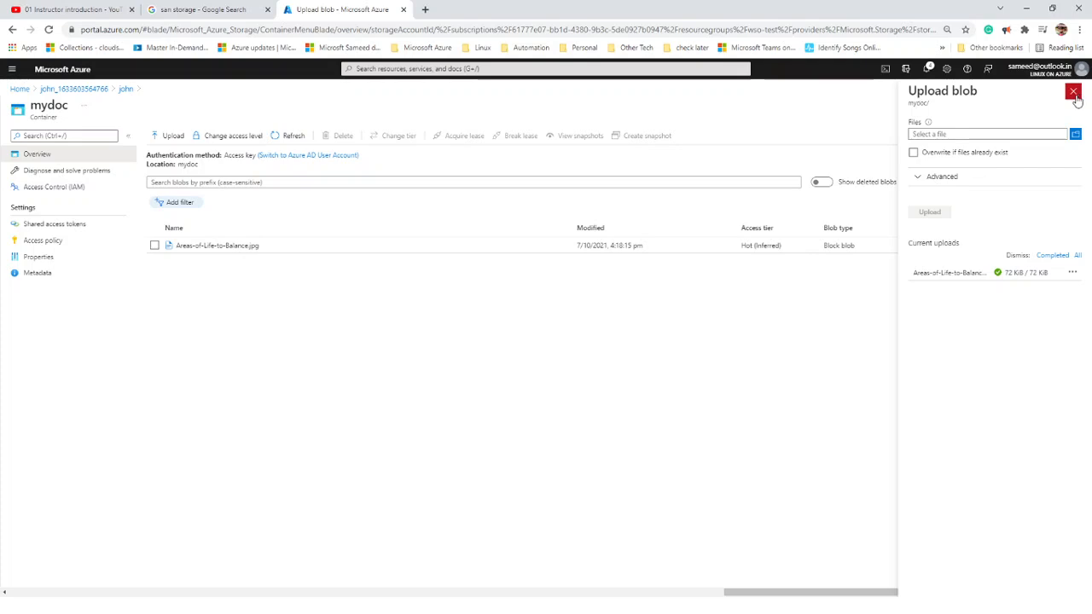
{"action": "left_click", "coordinate": [1073, 91]}
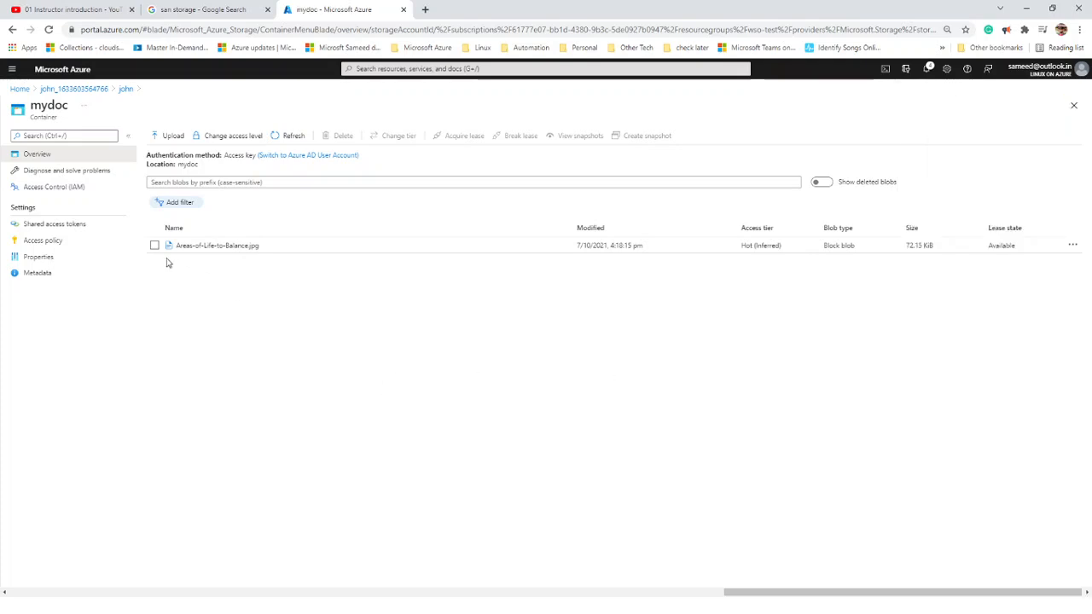
{"action": "left_click", "coordinate": [201, 247]}
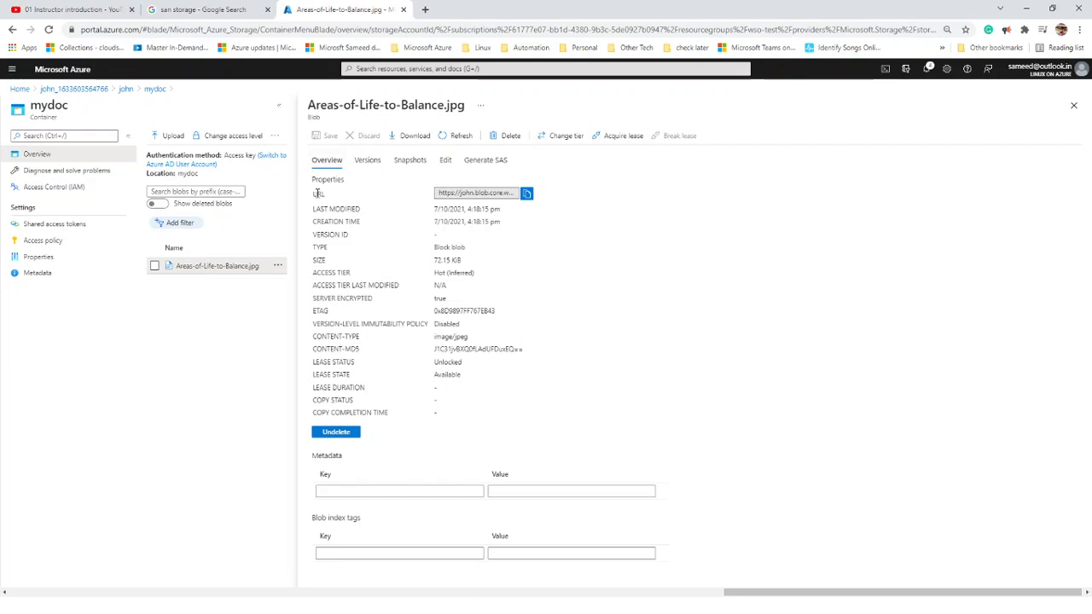
- Copy the Areas-of-Life-to-Balance.jpg blob URL to the clipboard
{"action": "double_click", "coordinate": [323, 195]}
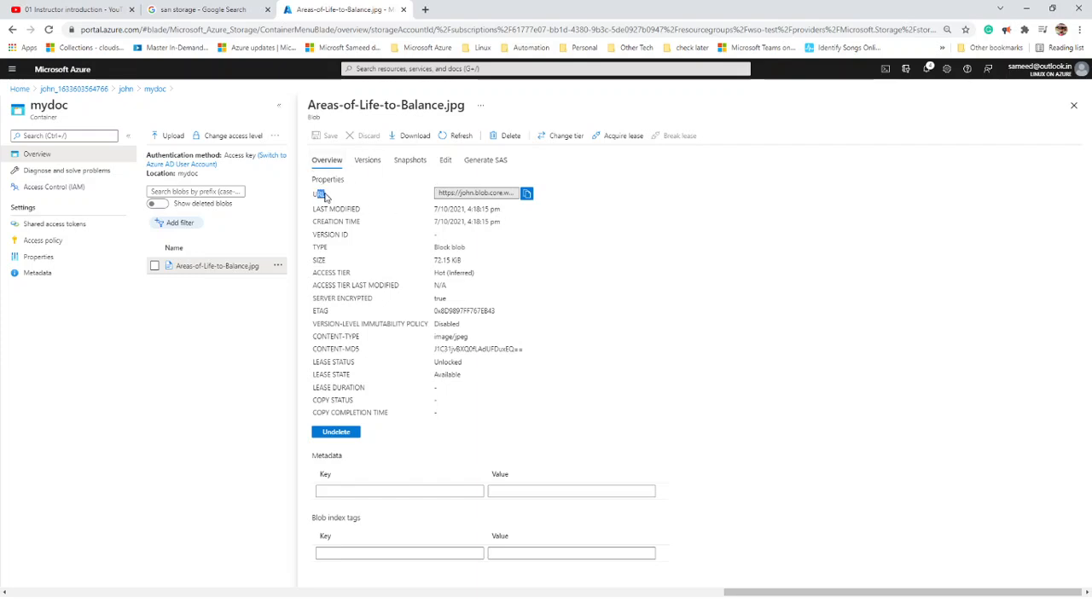
{"action": "left_click", "coordinate": [525, 195]}
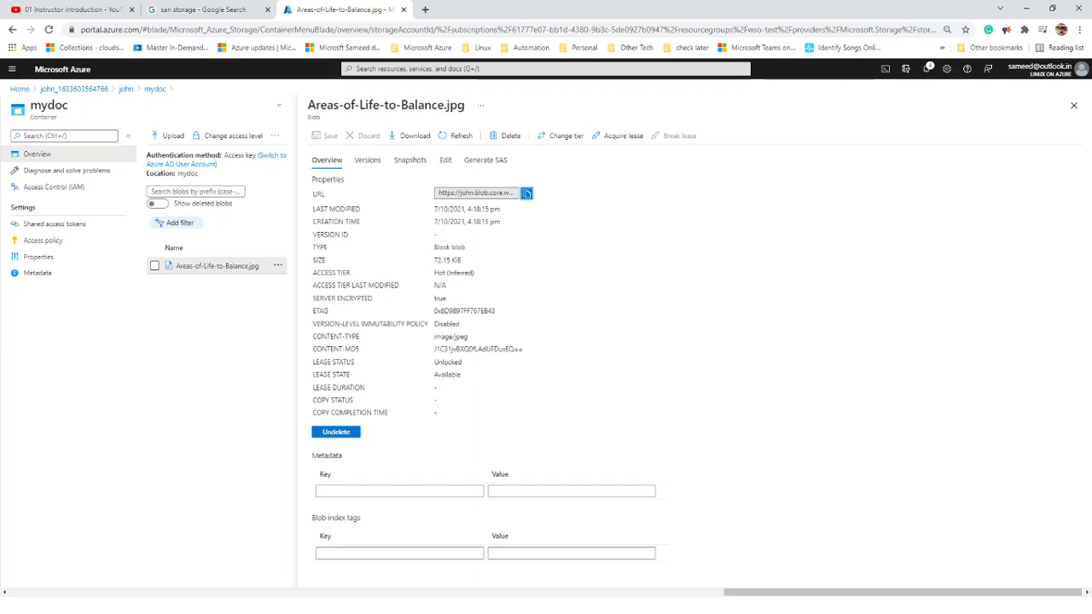
{"action": "key", "text": "alt+Tab"}
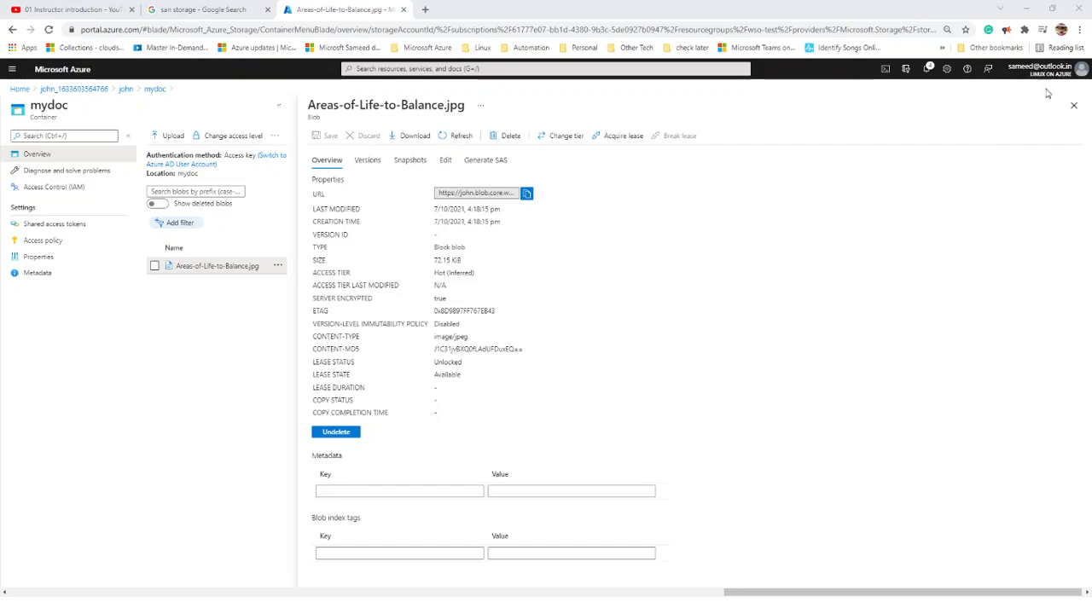
- Load the copied blob URL in a new incognito window to confirm anonymous access, then minimize it
{"action": "left_click", "coordinate": [1080, 30]}
{"action": "left_click", "coordinate": [1015, 76]}
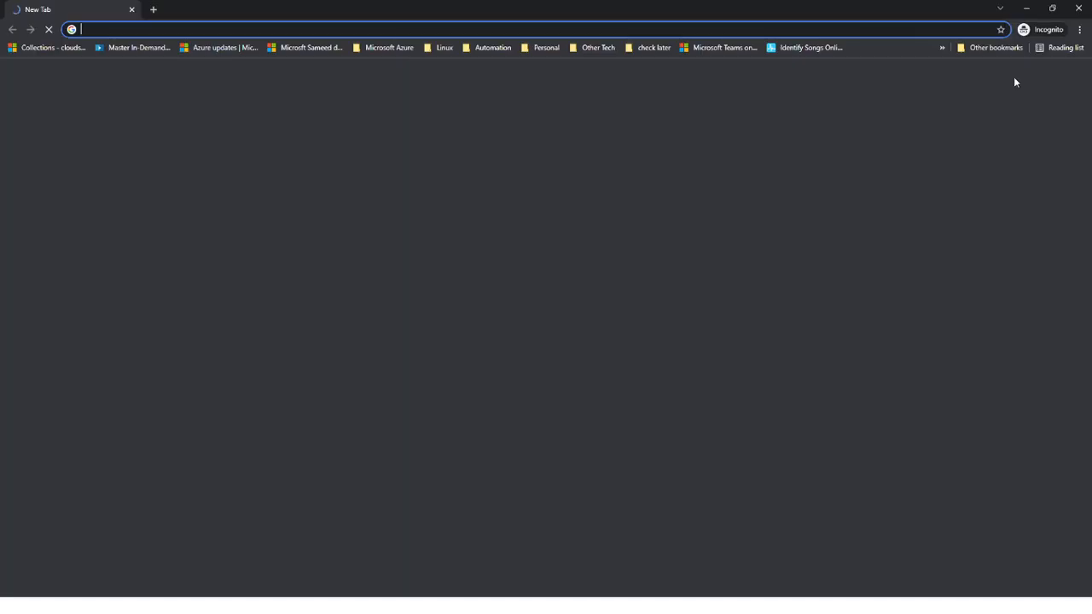
{"action": "key", "text": "ctrl+v"}
{"action": "key", "text": "Return"}
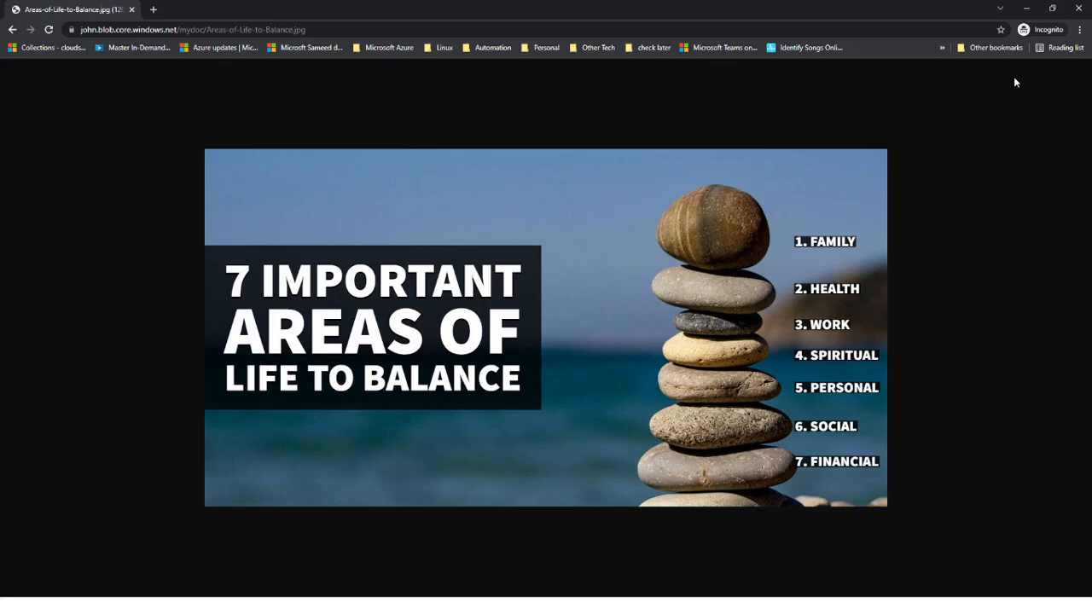
{"action": "left_click", "coordinate": [1032, 10]}
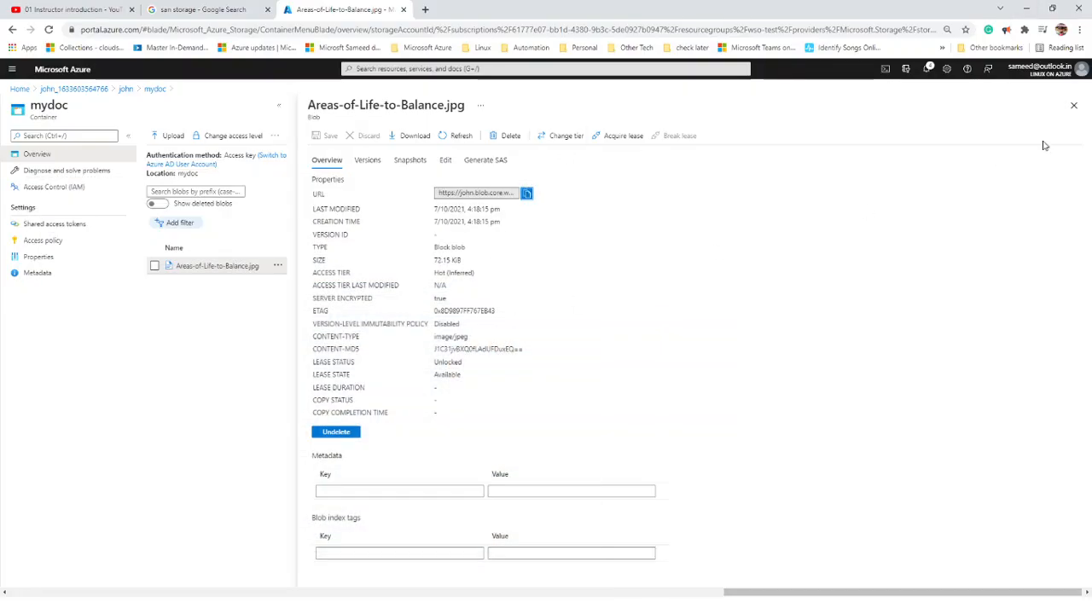
- Upload Hand-outs for email drafting.docx from Desktop > English into the mydoc container
{"action": "left_click", "coordinate": [1074, 106]}
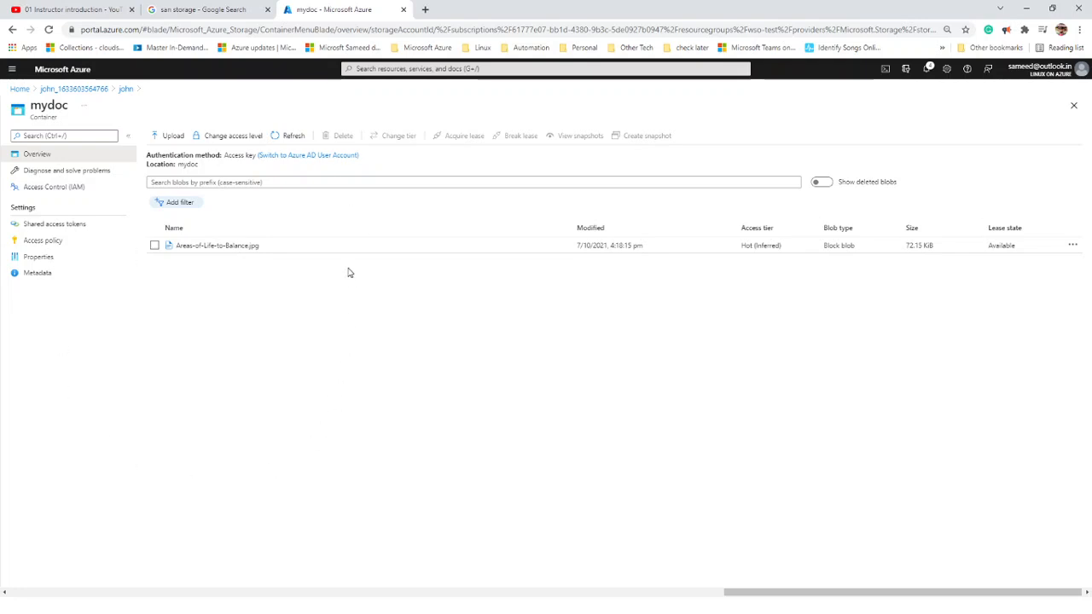
{"action": "left_click", "coordinate": [172, 140]}
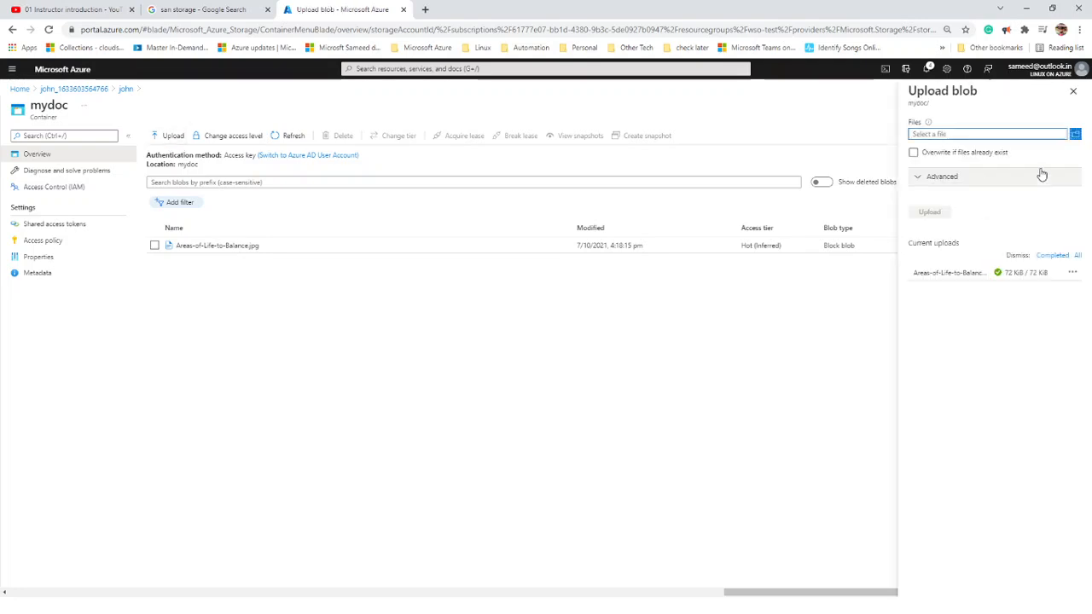
{"action": "left_click", "coordinate": [1075, 135]}
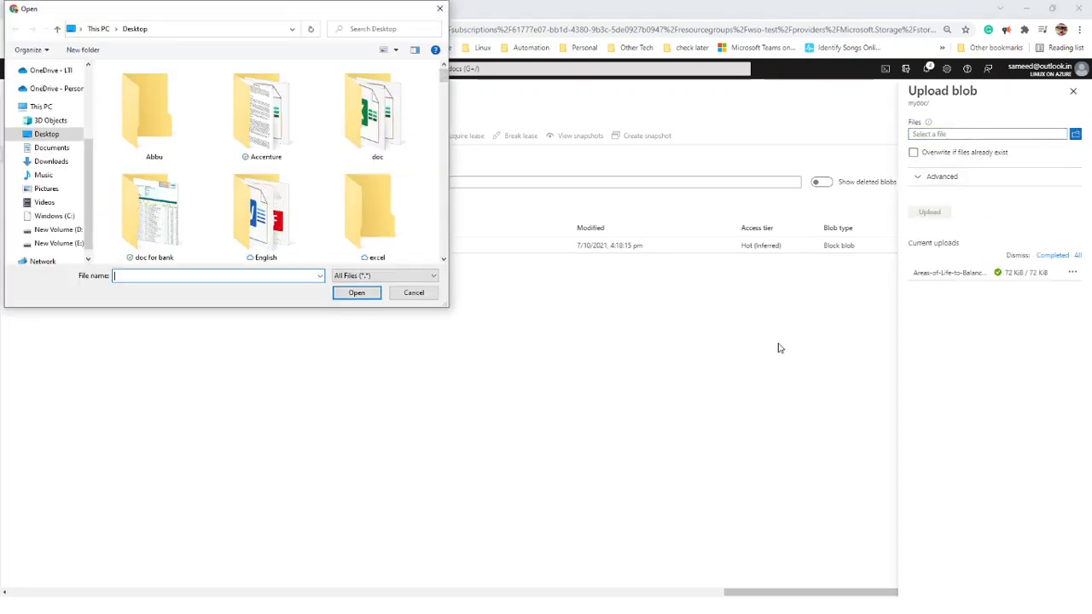
{"action": "scroll", "coordinate": [324, 203], "scroll_direction": "down", "scroll_amount": 1}
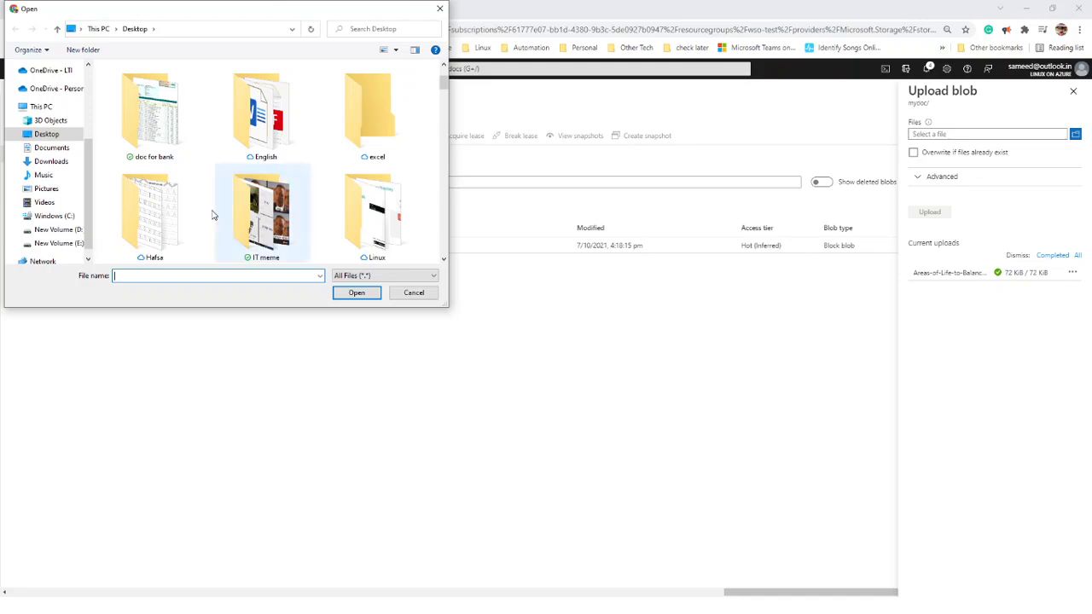
{"action": "double_click", "coordinate": [263, 115]}
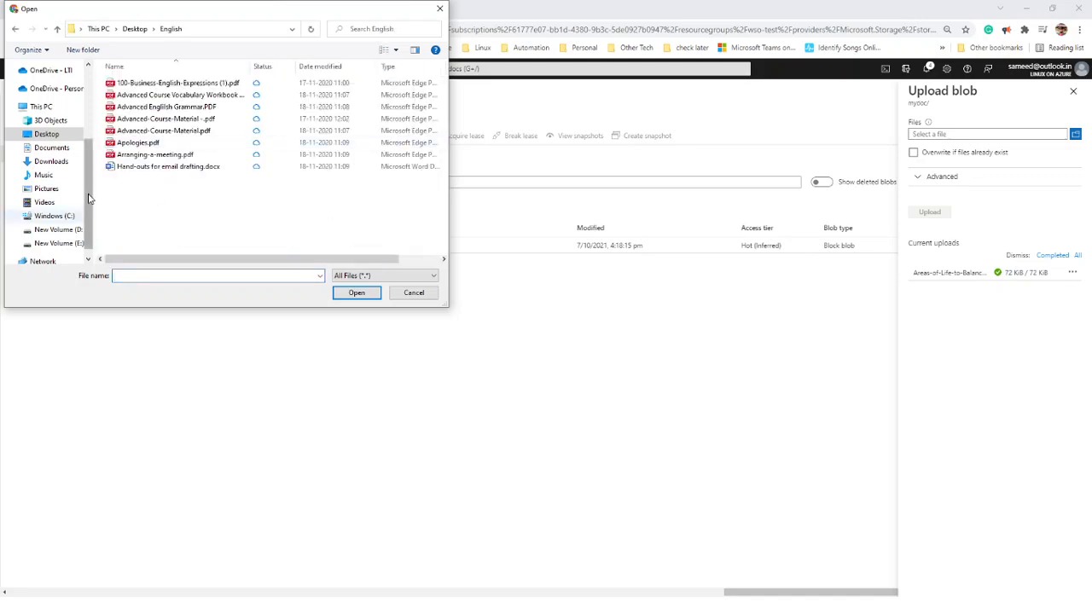
{"action": "double_click", "coordinate": [128, 166]}
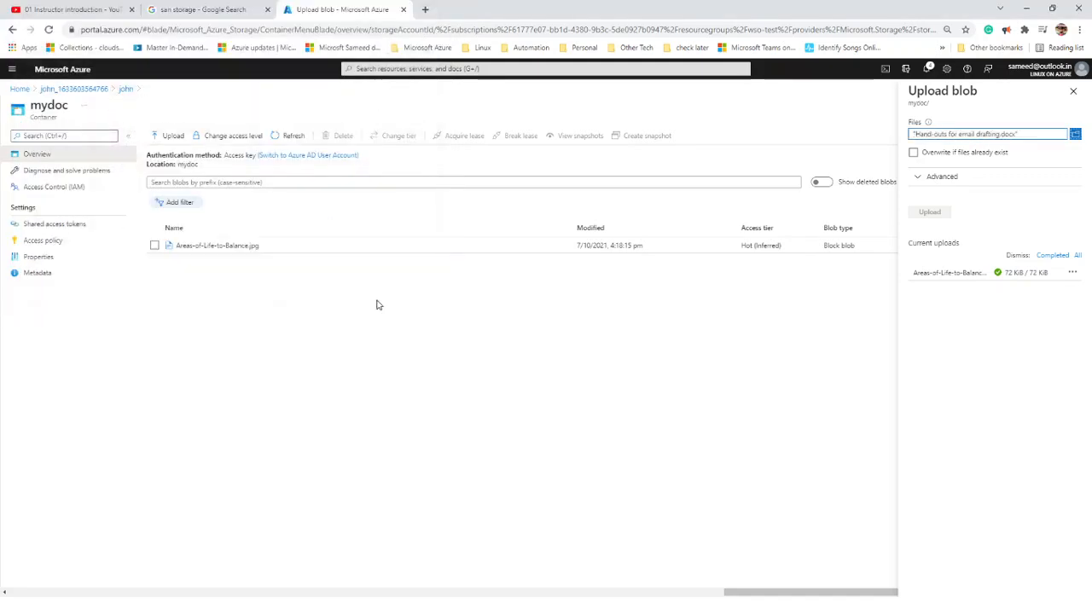
{"action": "left_click", "coordinate": [949, 212]}
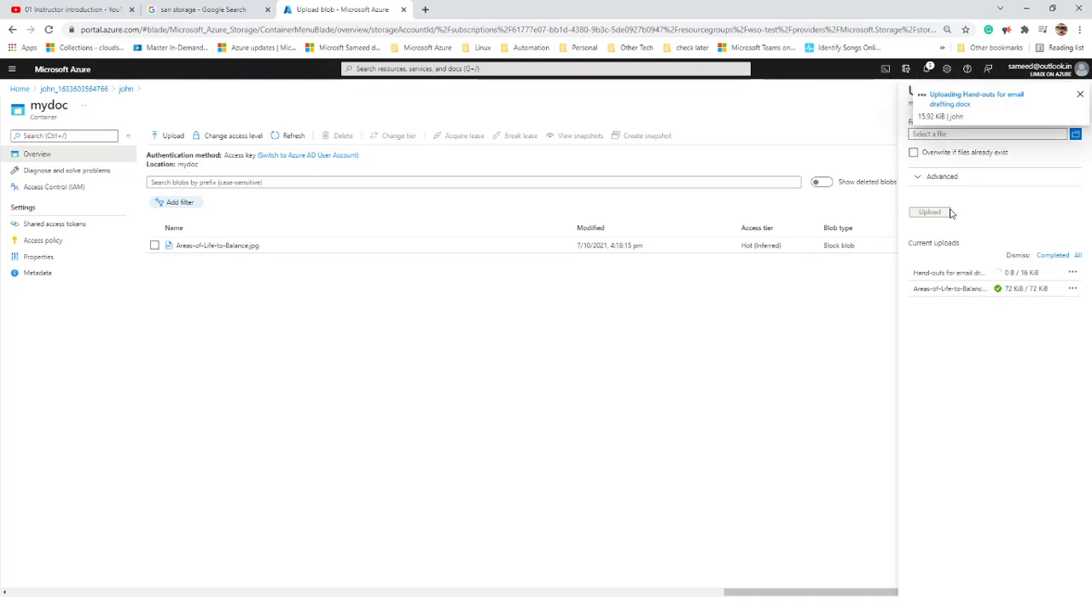
- Copy the uploaded document's blob URL and bring it into a new browser tab
{"action": "left_click", "coordinate": [244, 266]}
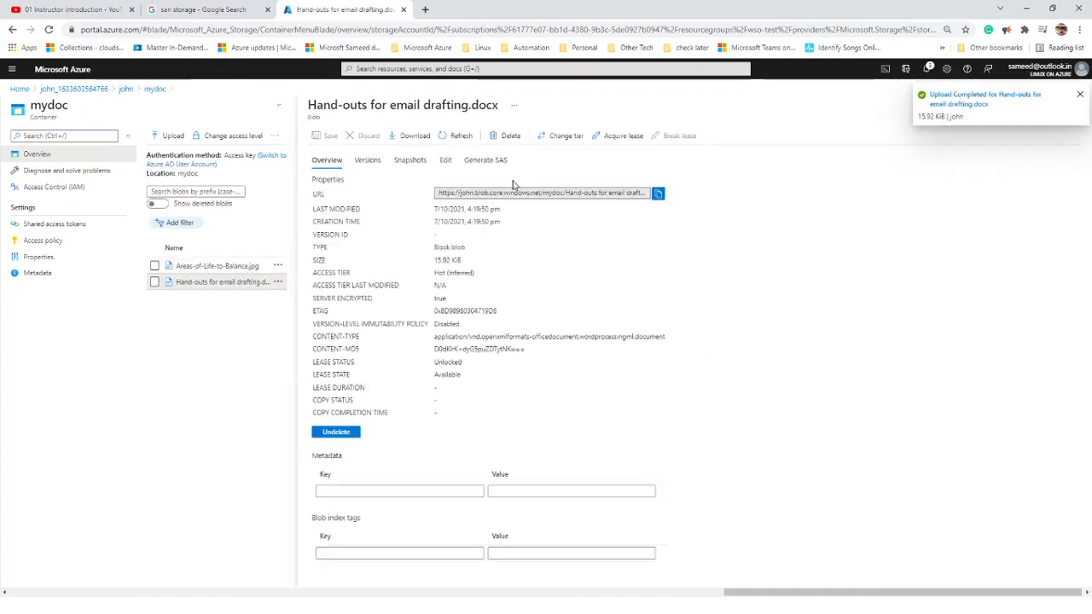
{"action": "left_click", "coordinate": [658, 193]}
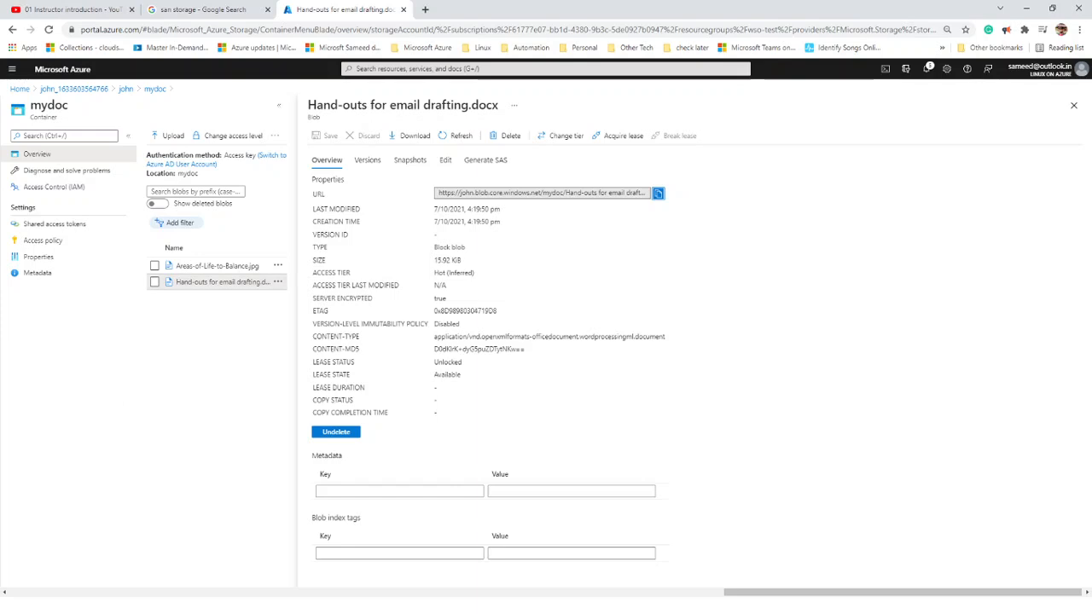
{"action": "key", "text": "super"}
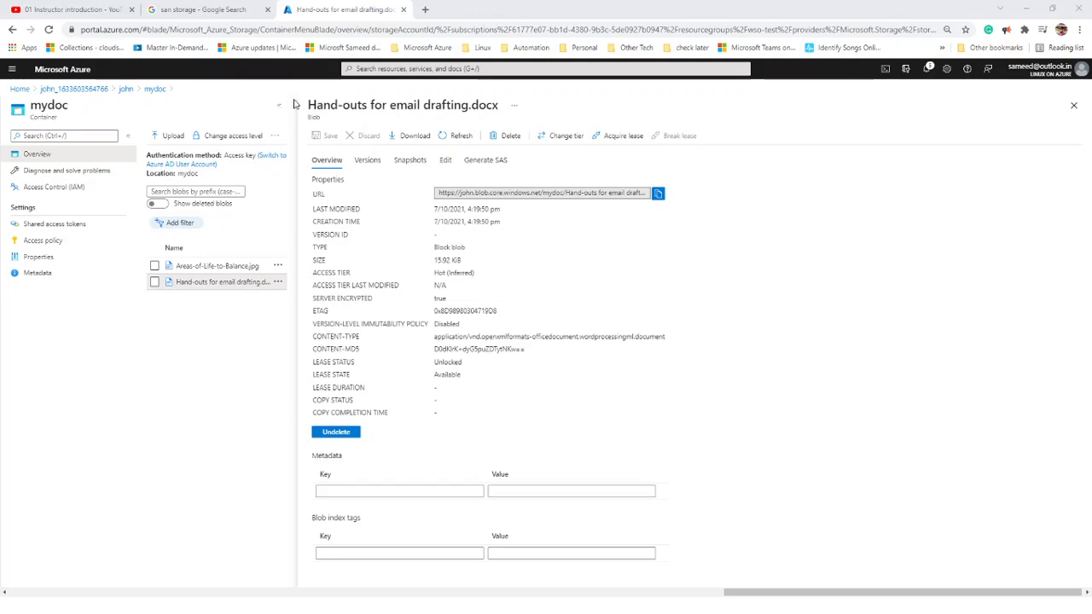
{"action": "left_click", "coordinate": [425, 10]}
{"action": "key", "text": "ctrl+v"}
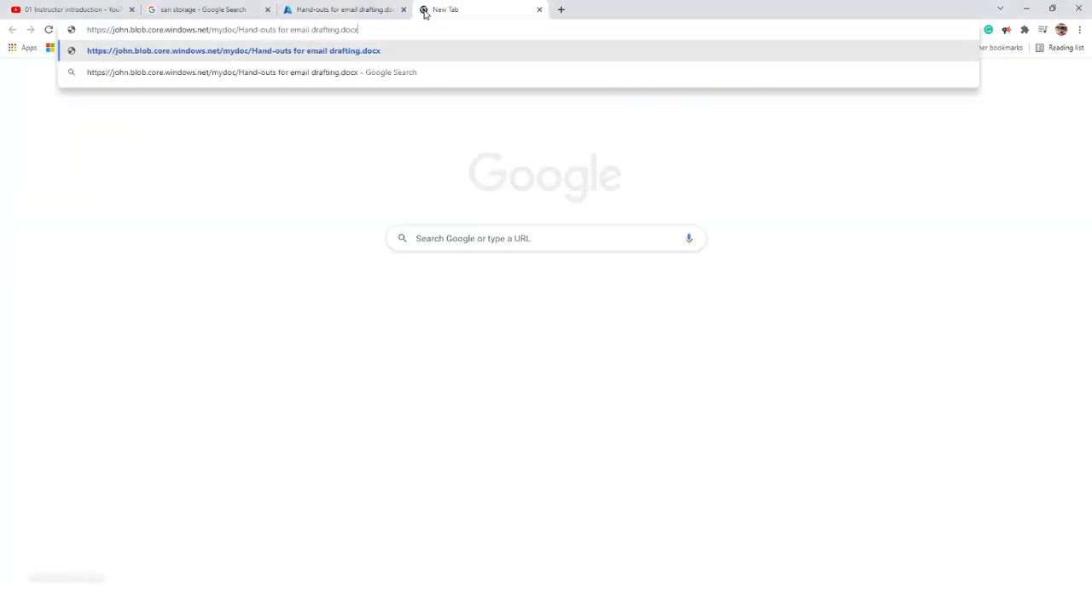
{"action": "key", "text": "Return"}
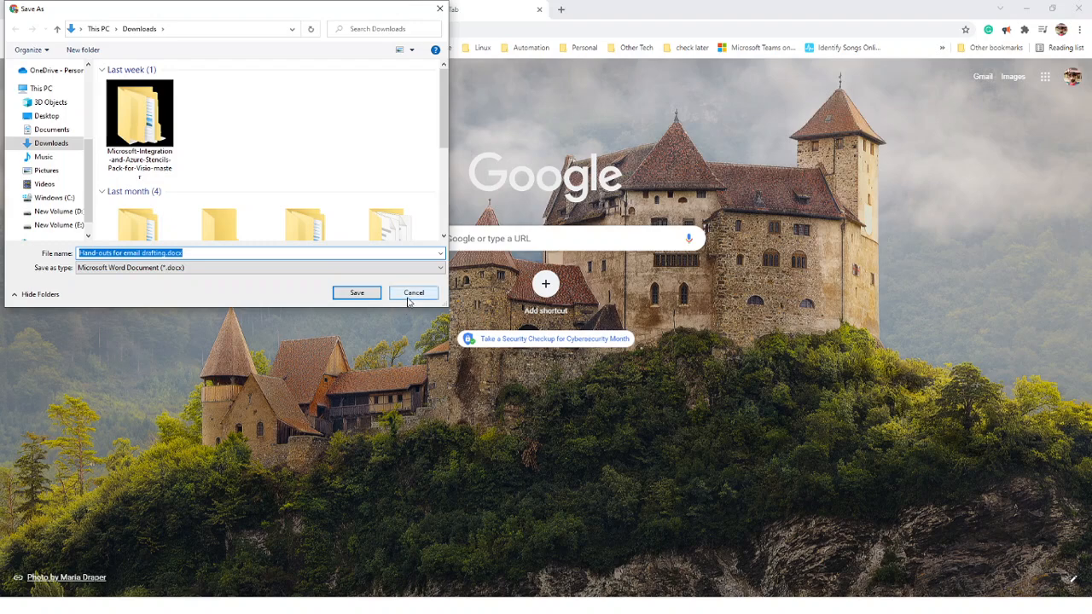
{"action": "left_click", "coordinate": [408, 299]}
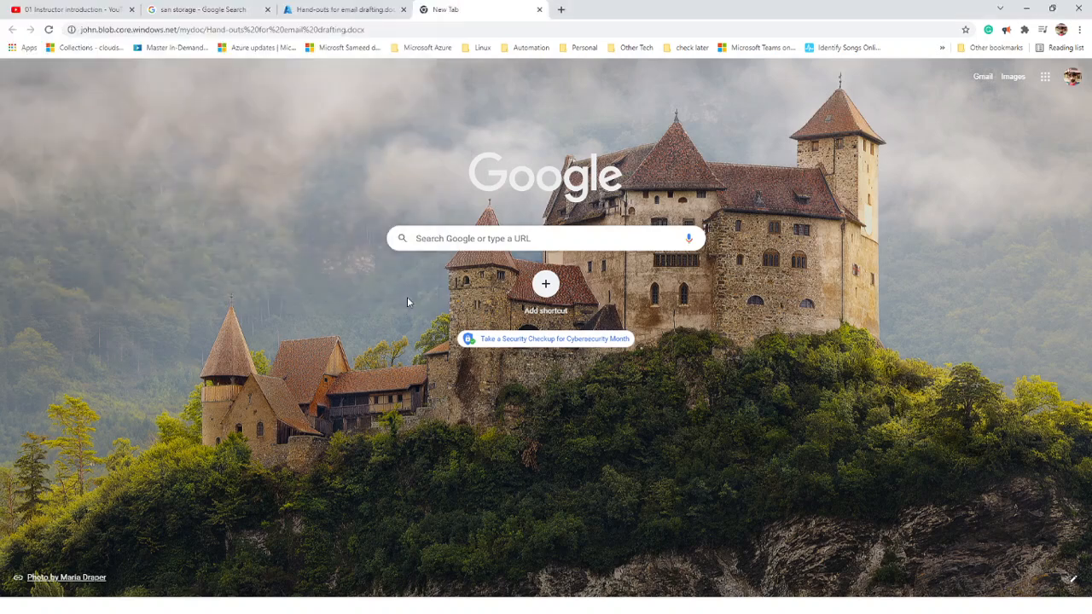
{"action": "left_click", "coordinate": [392, 30]}
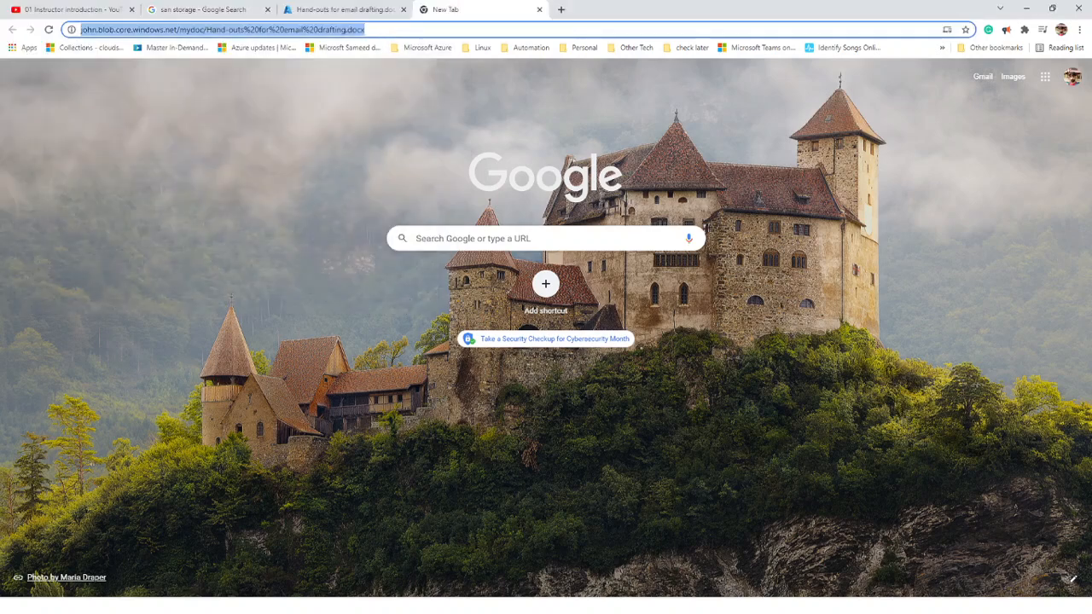
{"action": "key", "text": "alt+Tab"}
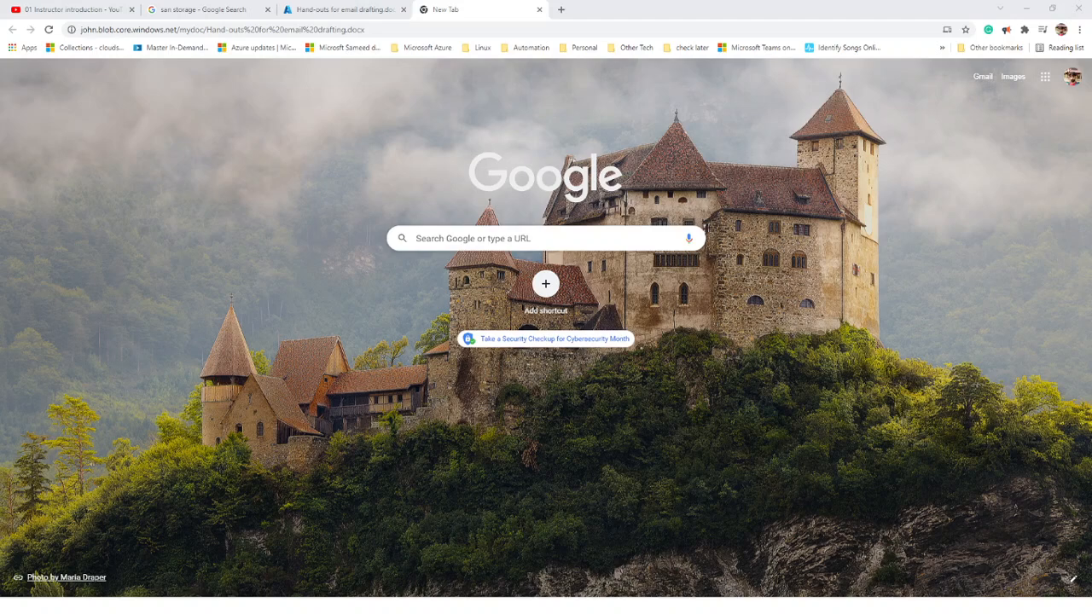
{"action": "left_click", "coordinate": [539, 10]}
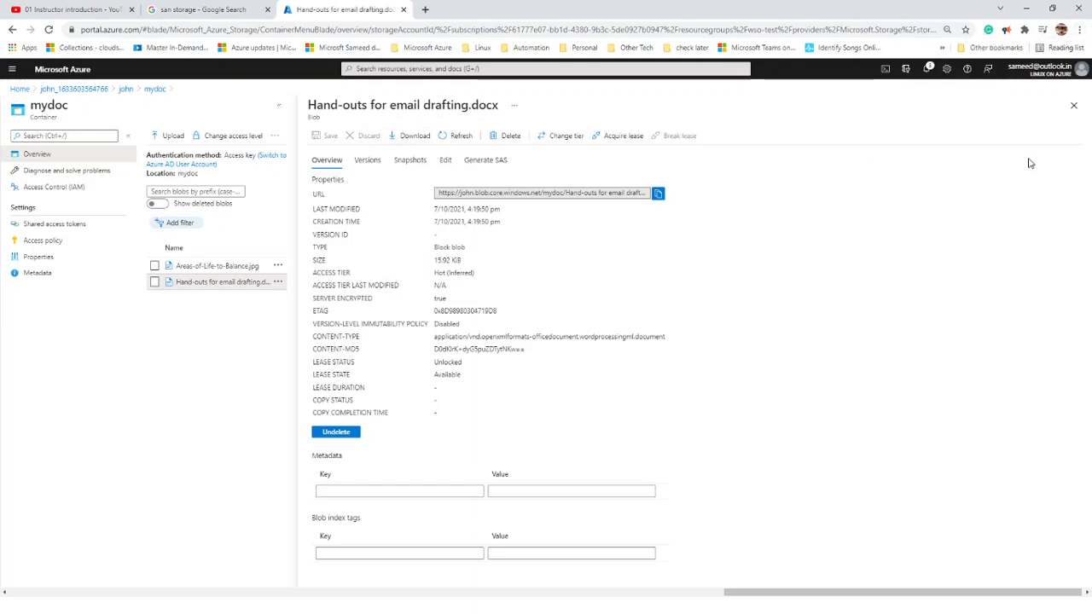
- Close the open blades back to Home and open the john storage account
{"action": "left_click", "coordinate": [1073, 106]}
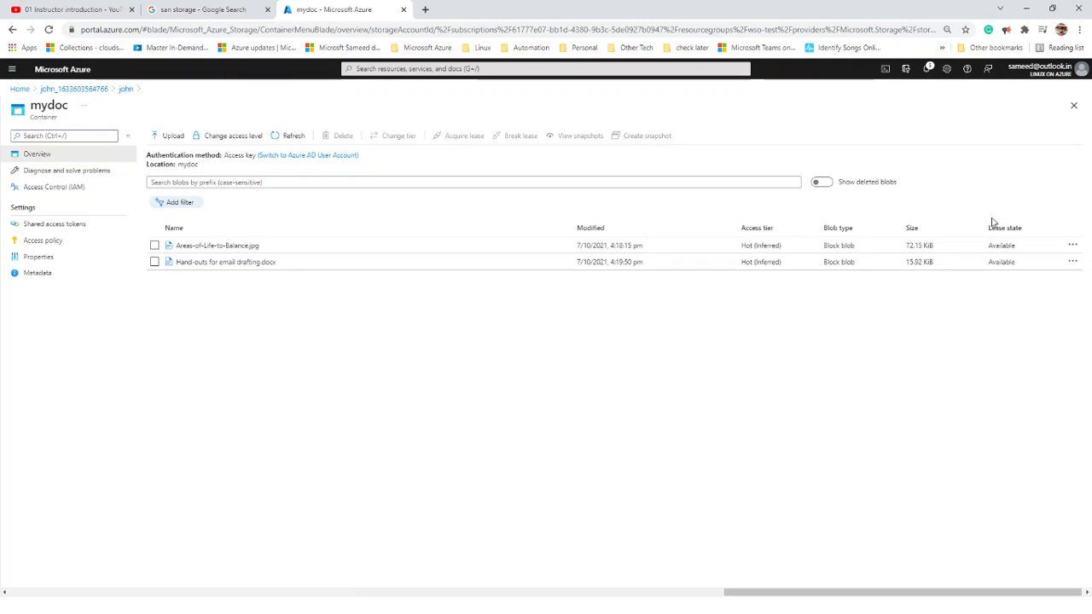
{"action": "left_click", "coordinate": [1074, 106]}
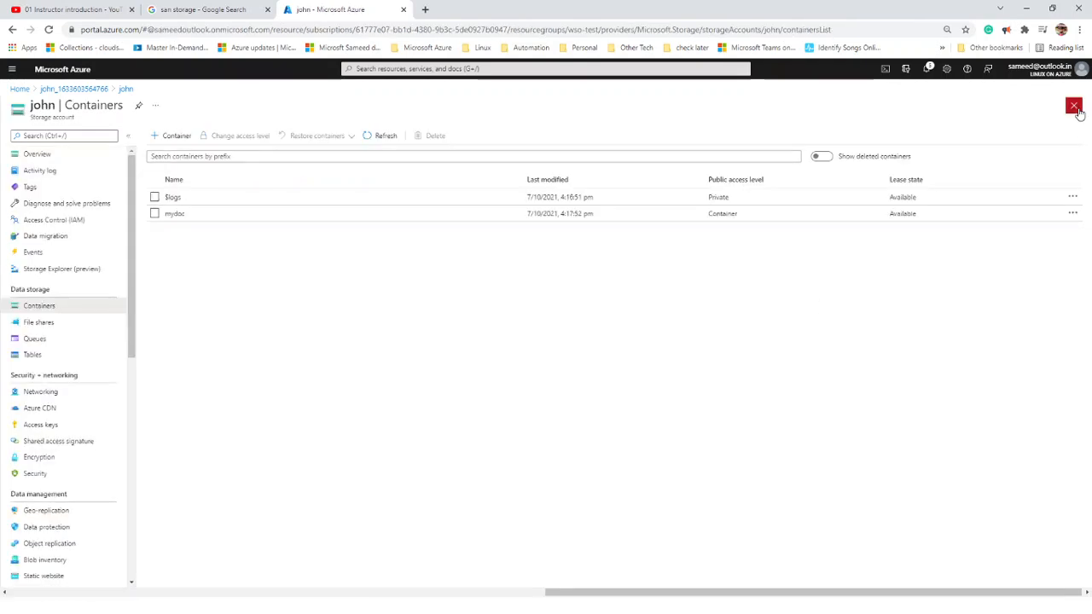
{"action": "double_click", "coordinate": [63, 108]}
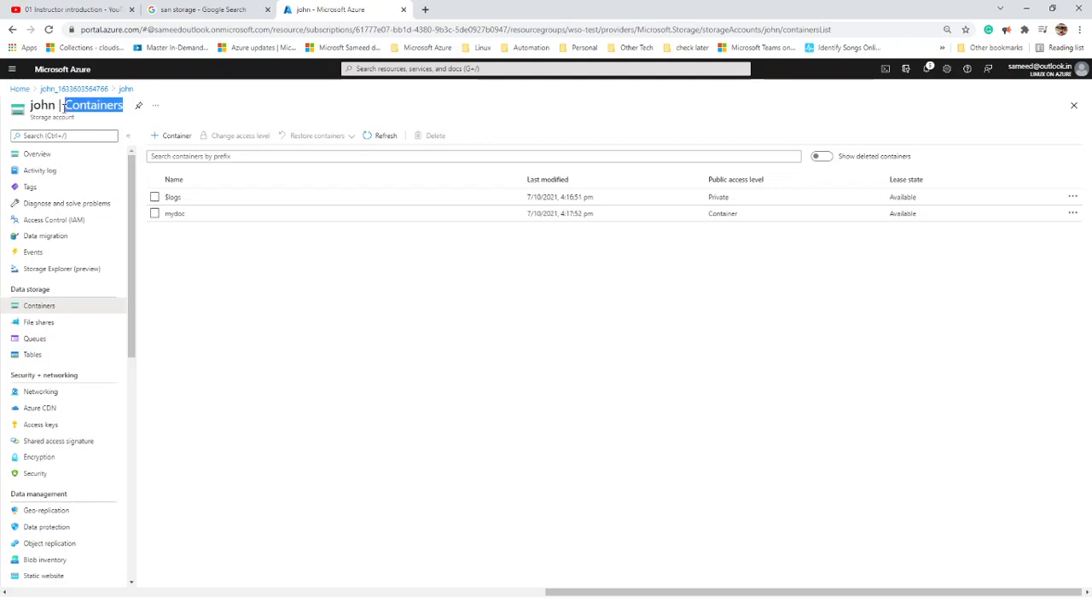
{"action": "left_click", "coordinate": [1074, 105]}
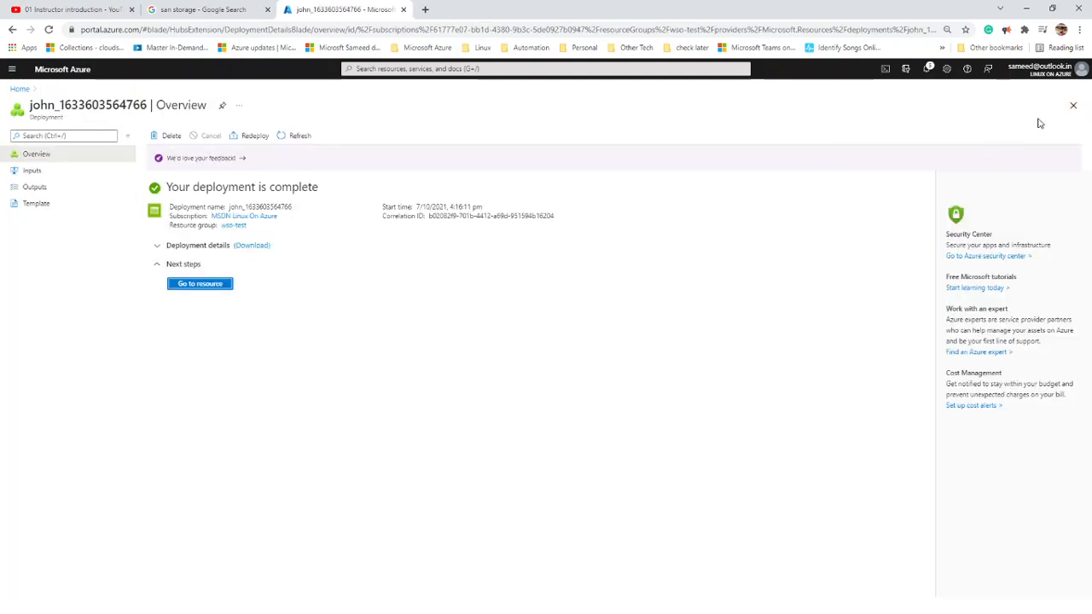
{"action": "left_click", "coordinate": [1073, 106]}
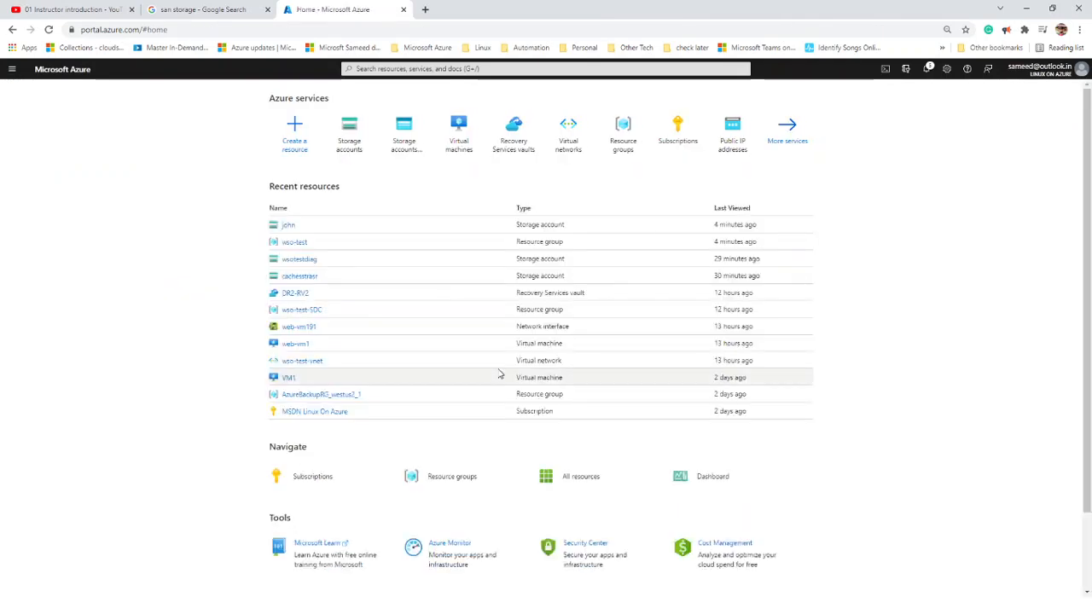
{"action": "left_click", "coordinate": [289, 225]}
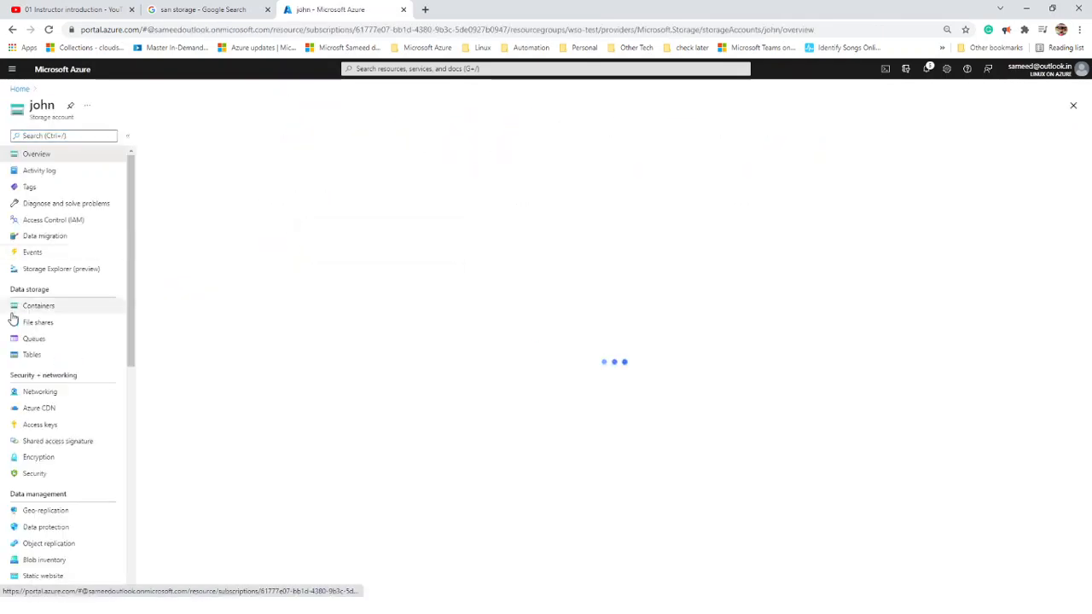
- Create a file share named mydoc under File shares and open it
{"action": "left_click", "coordinate": [33, 326]}
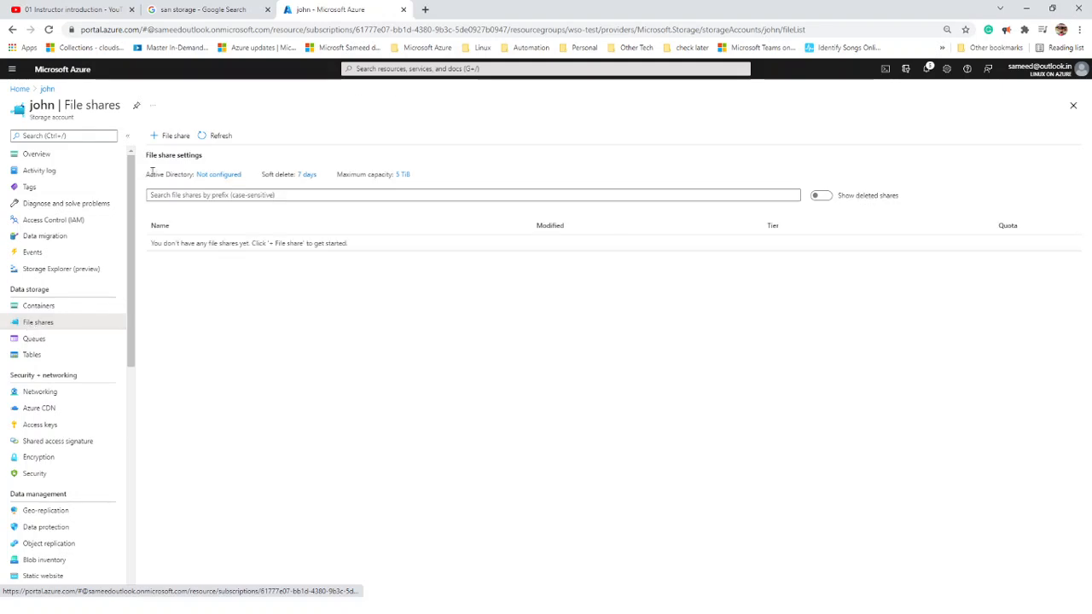
{"action": "left_click", "coordinate": [177, 137]}
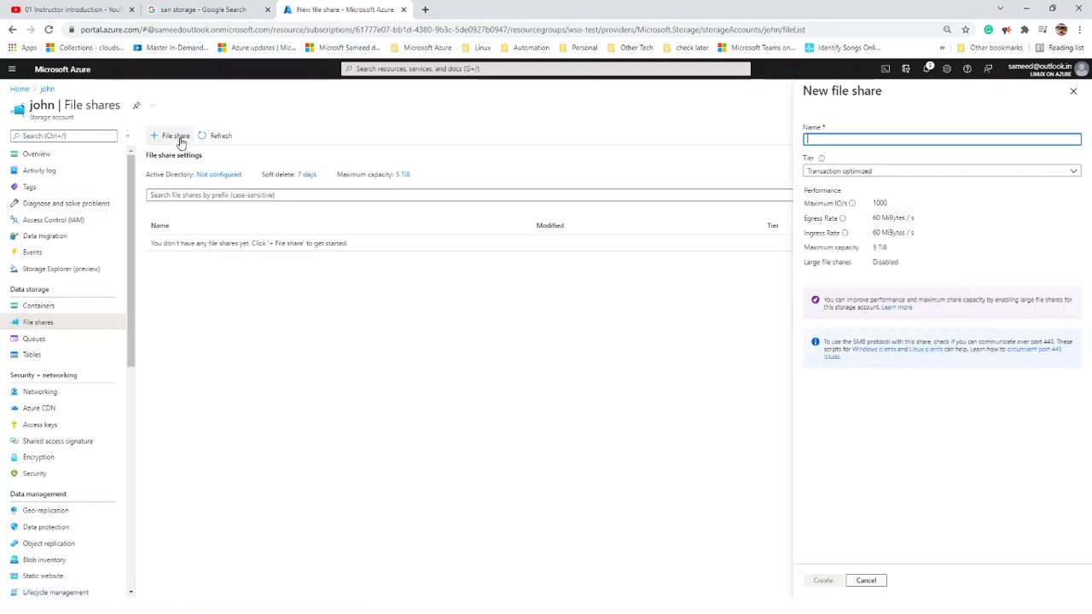
{"action": "type", "text": "mydoc"}
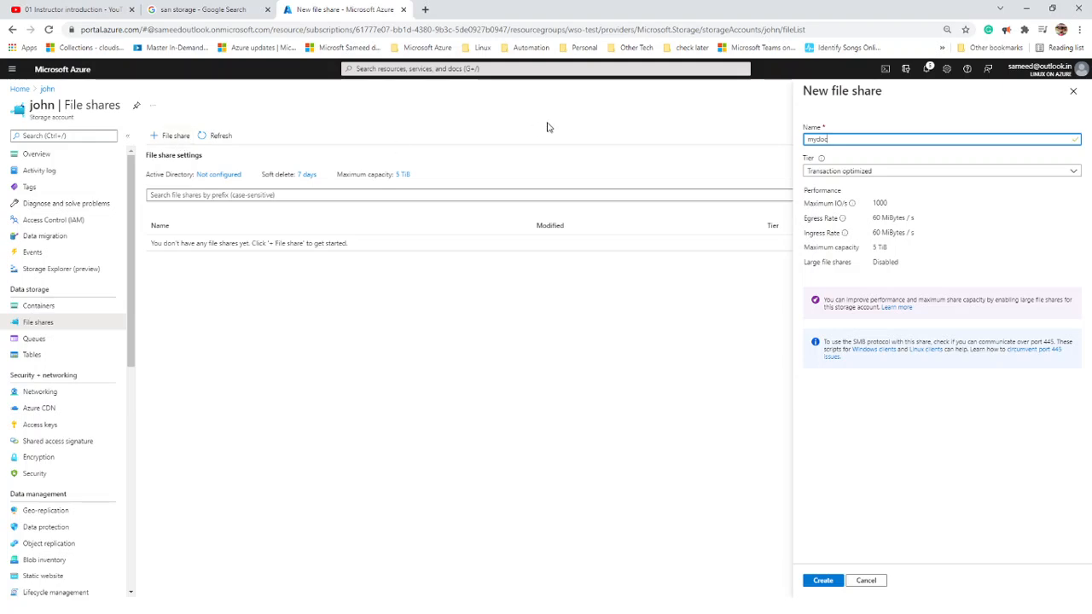
{"action": "left_click", "coordinate": [827, 581]}
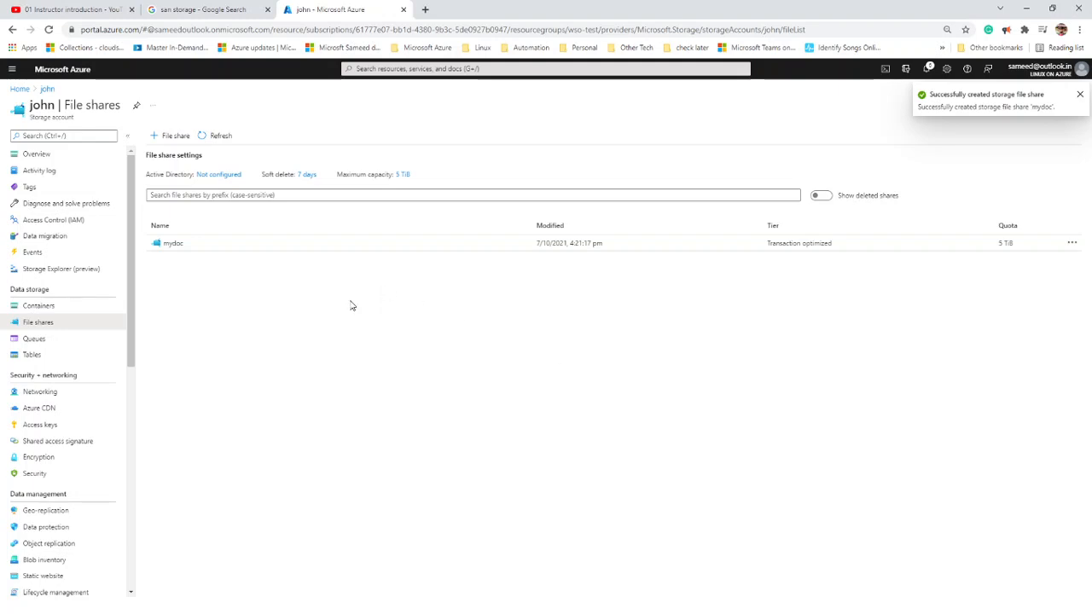
{"action": "left_click", "coordinate": [171, 245]}
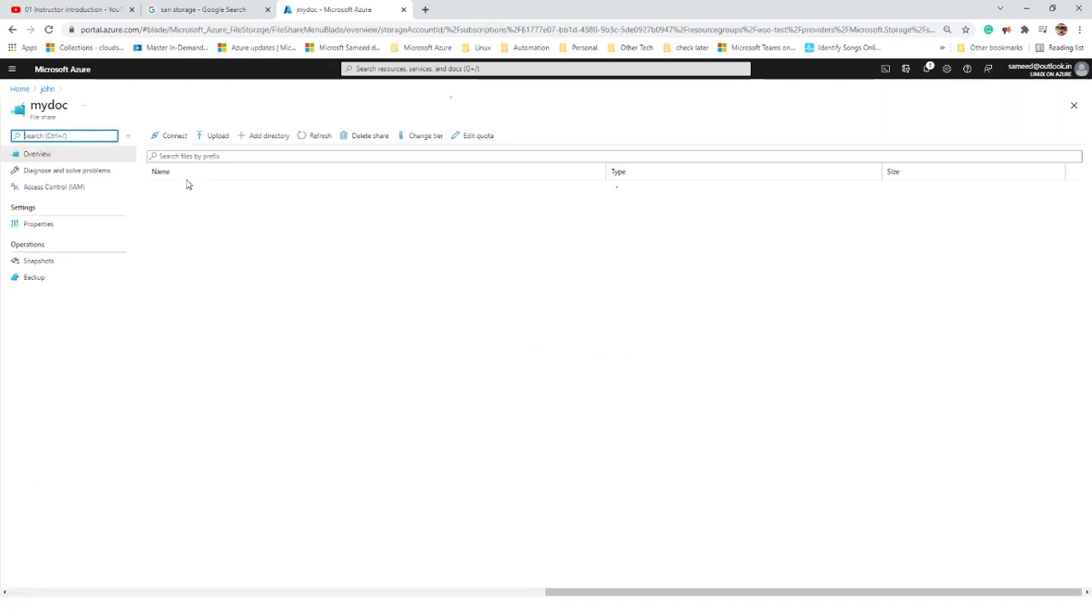
- Upload Arranging-a-meeting.pdf into the mydoc share and show its Connect instructions
{"action": "left_click", "coordinate": [207, 139]}
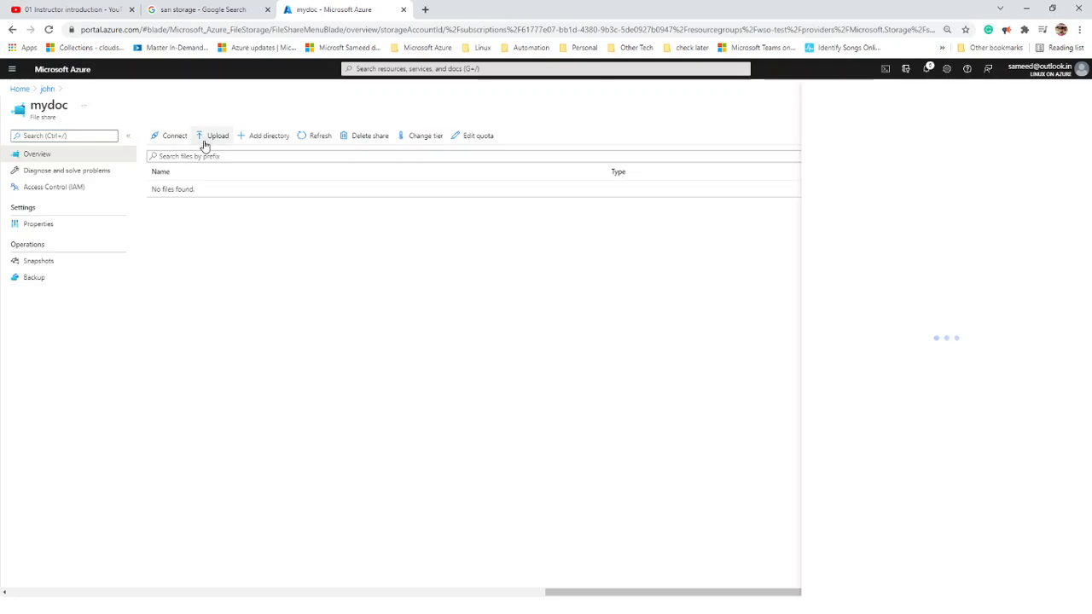
{"action": "left_click", "coordinate": [1074, 134]}
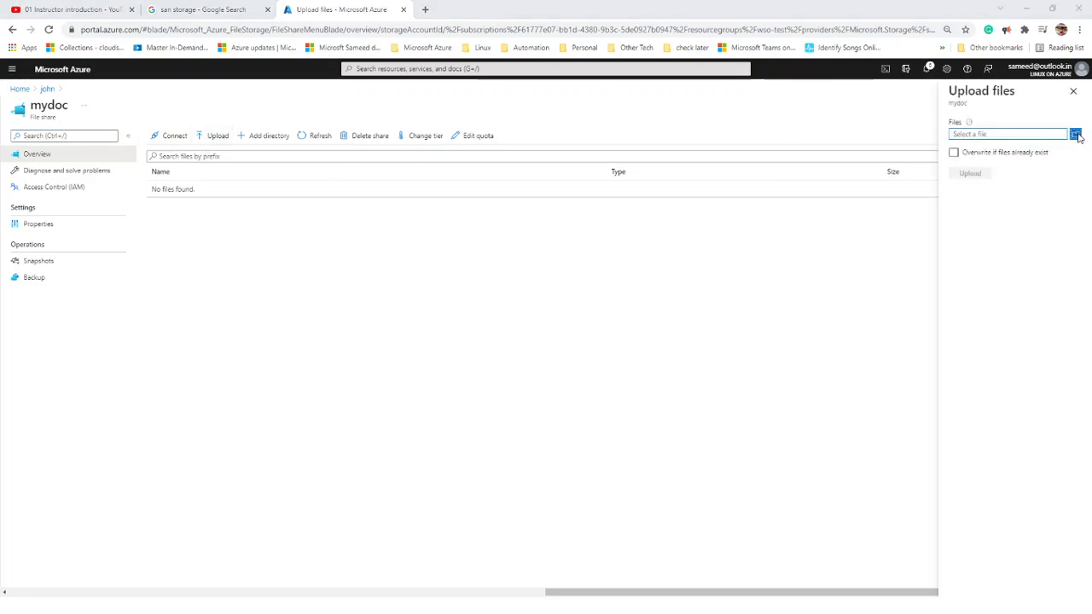
{"action": "left_click", "coordinate": [124, 166]}
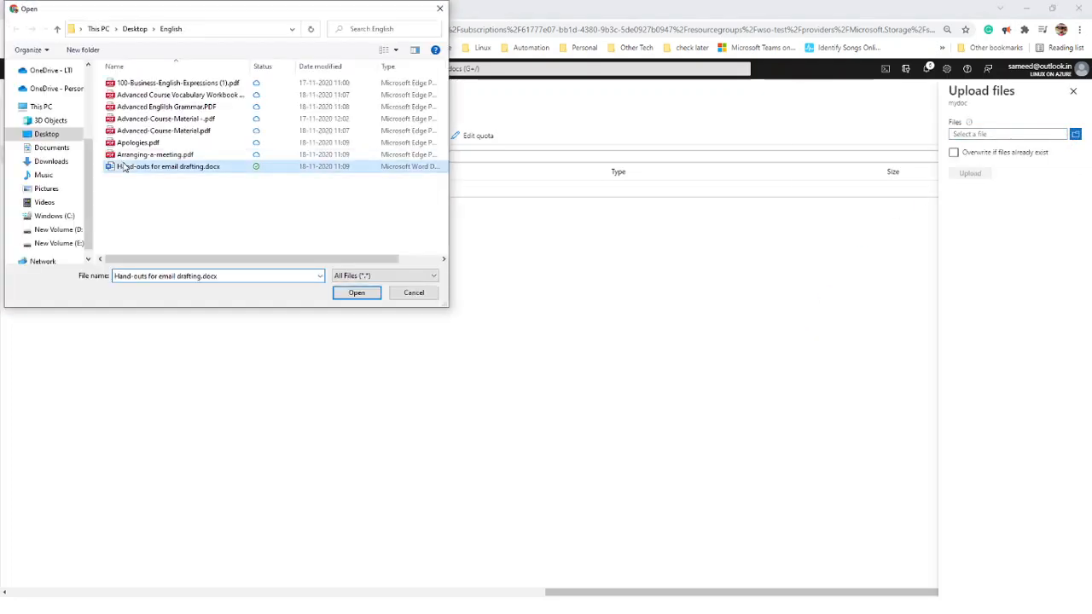
{"action": "left_click", "coordinate": [128, 154]}
{"action": "left_click", "coordinate": [370, 295]}
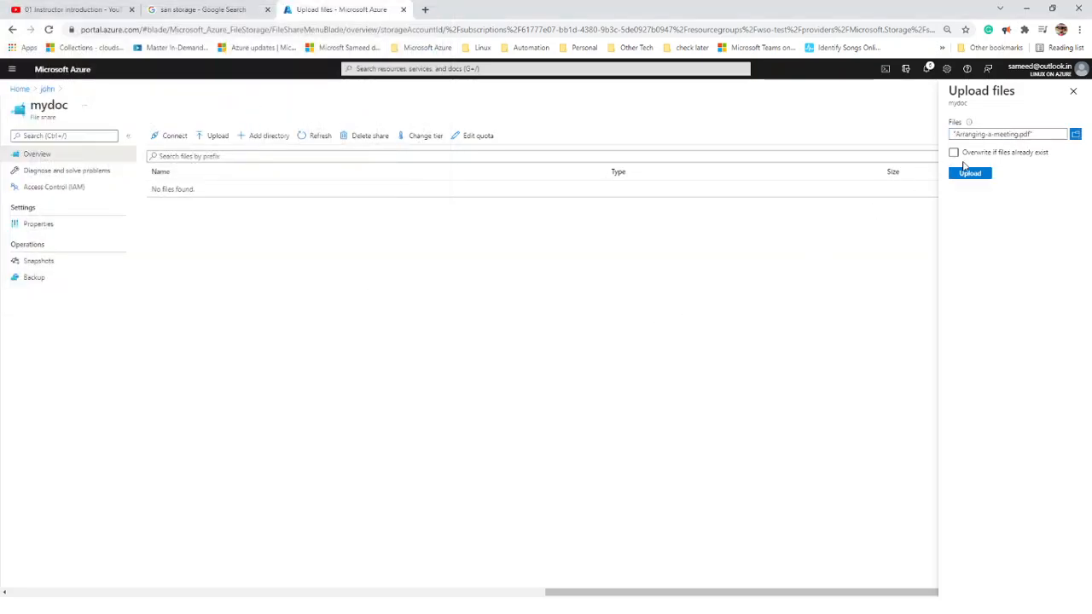
{"action": "left_click", "coordinate": [970, 174]}
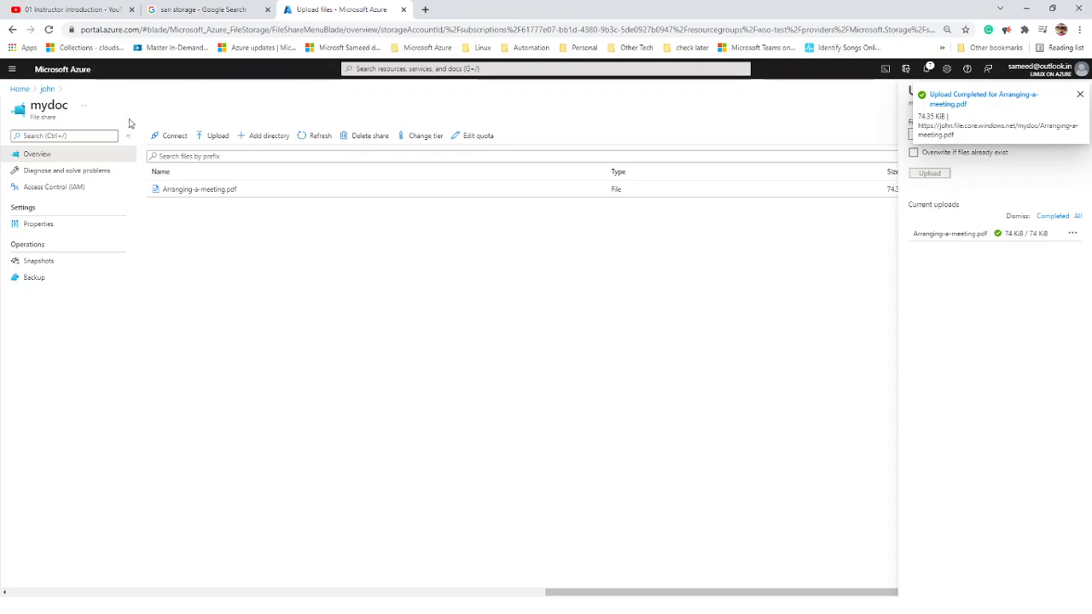
{"action": "left_click", "coordinate": [170, 139]}
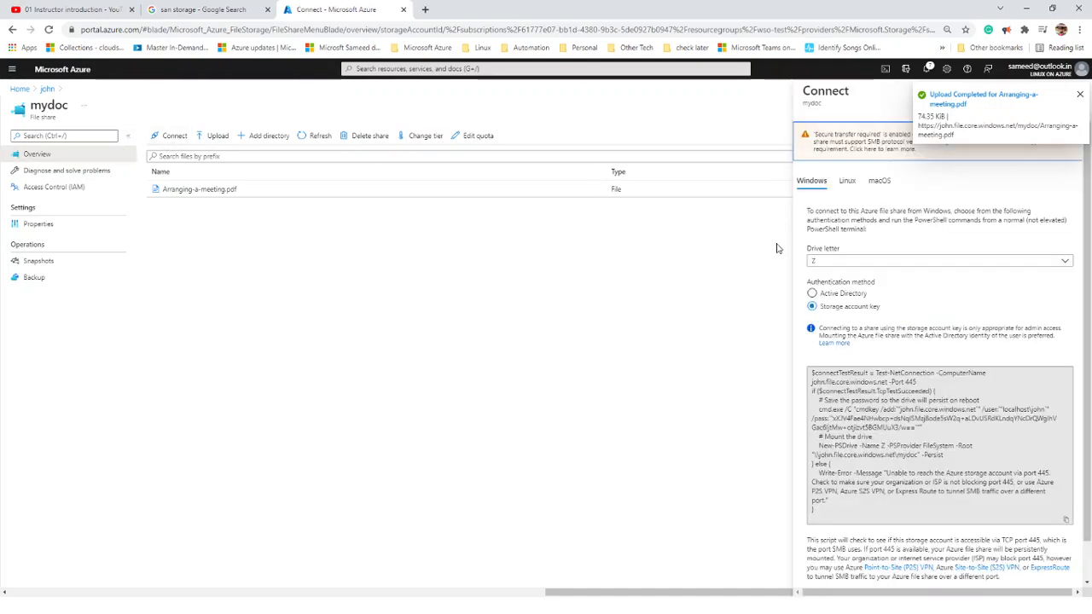
- Copy the PowerShell script that maps the mydoc share as drive Z
{"action": "left_click", "coordinate": [1066, 520]}
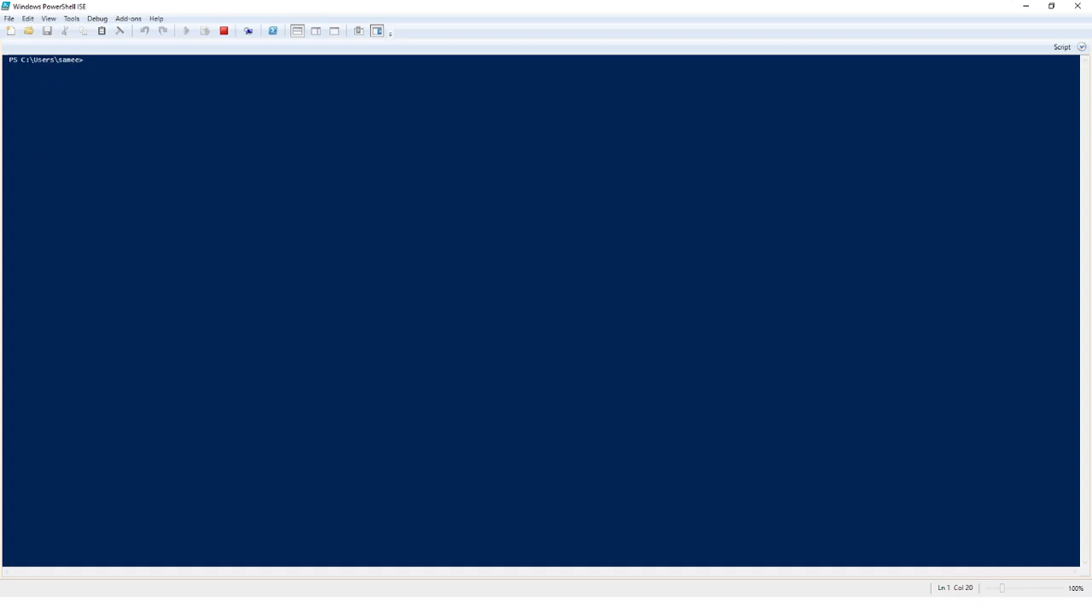
- Paste the connection script into a new Untitled1.ps1 and select the Test-NetConnection line
{"action": "left_click", "coordinate": [11, 31]}
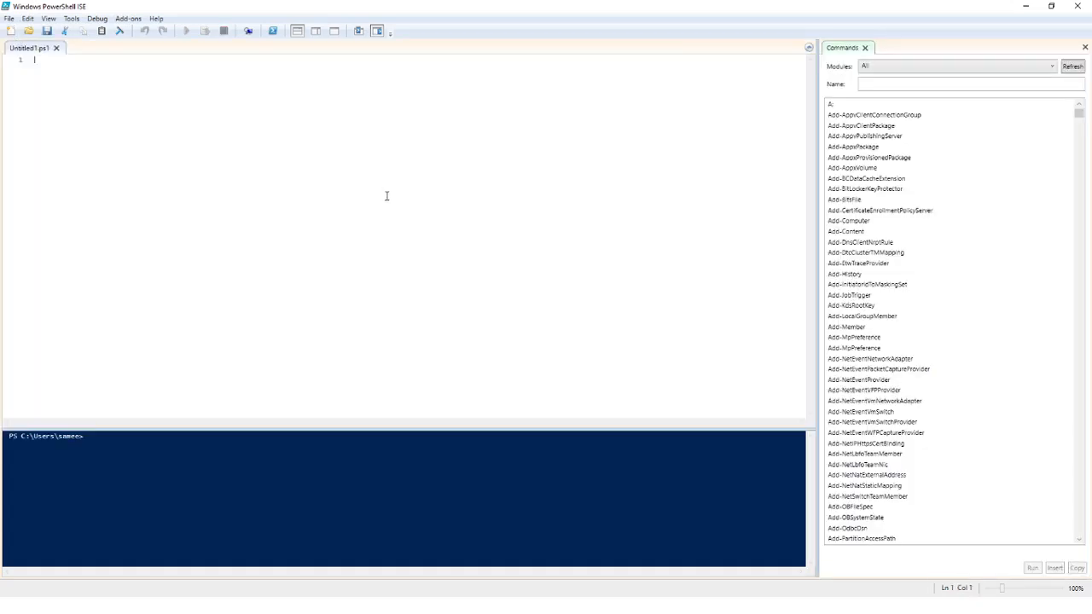
{"action": "key", "text": "ctrl+v"}
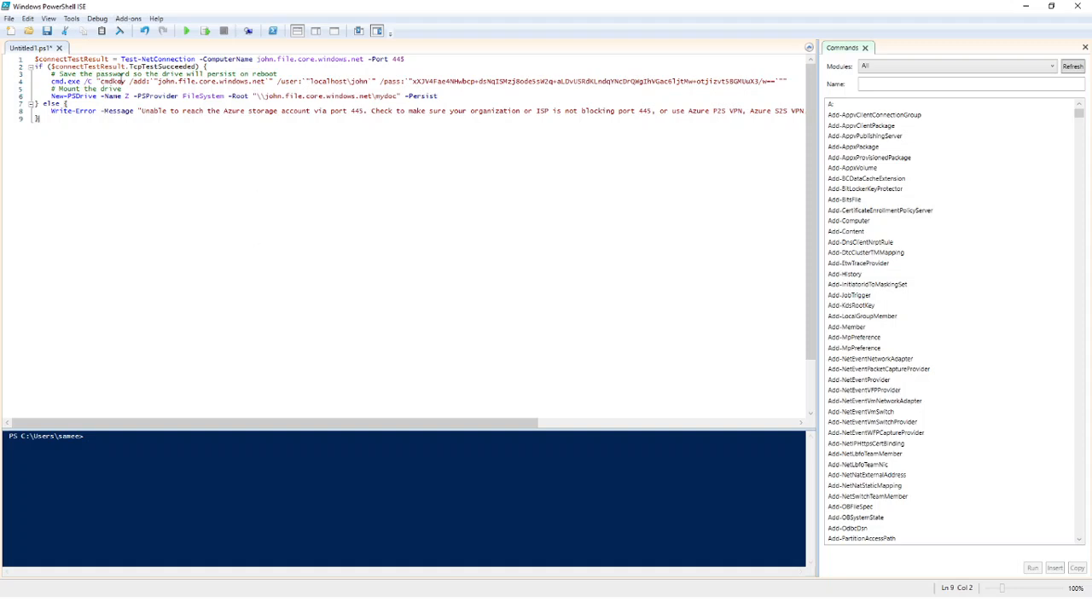
{"action": "left_click_drag", "start_coordinate": [426, 58], "coordinate": [7, 50]}
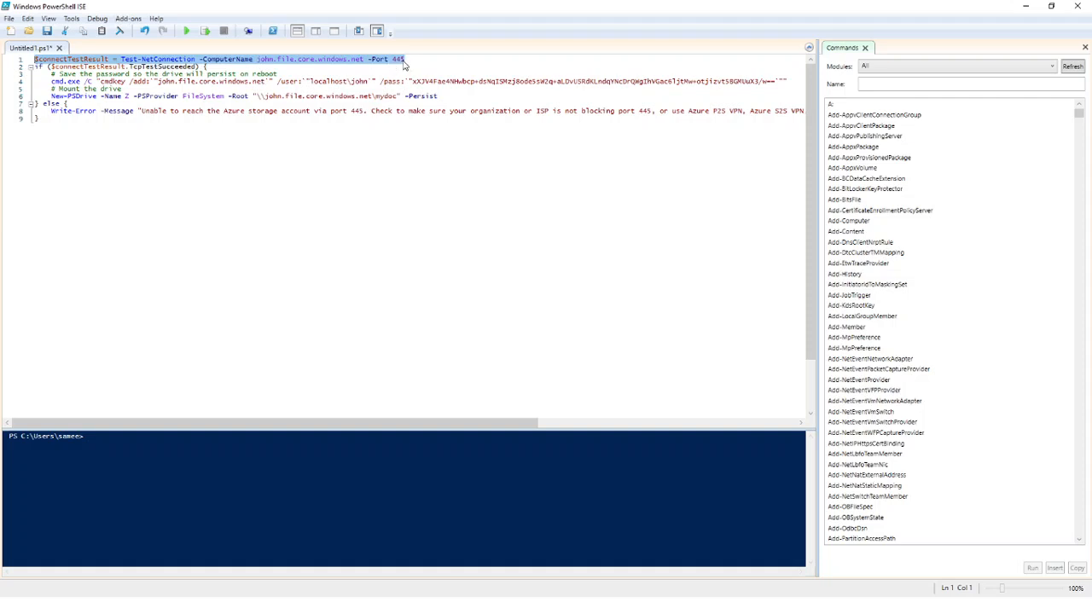
- Run the selected Test-NetConnection line, which warns that TCP connect to port 445 failed
{"action": "left_click", "coordinate": [205, 32]}
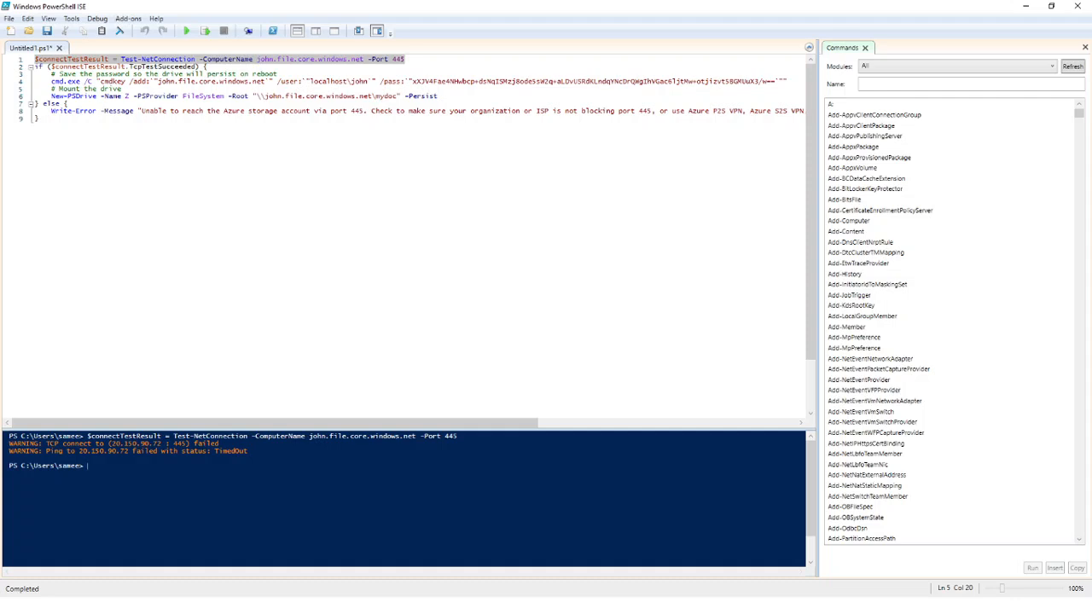
{"action": "key", "text": "alt+Tab"}
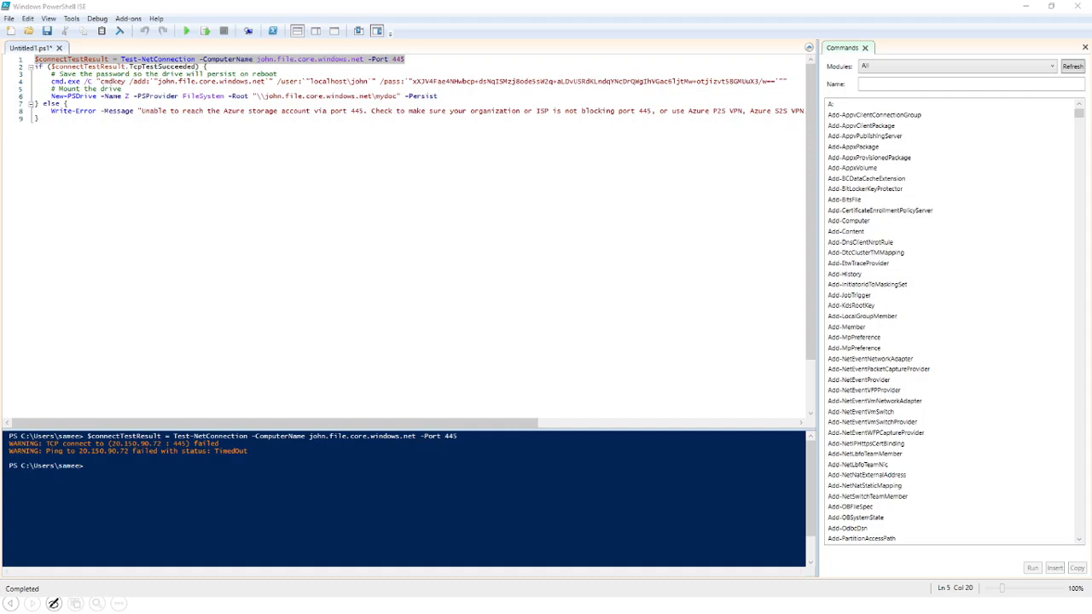
{"action": "key", "text": "alt+Tab"}
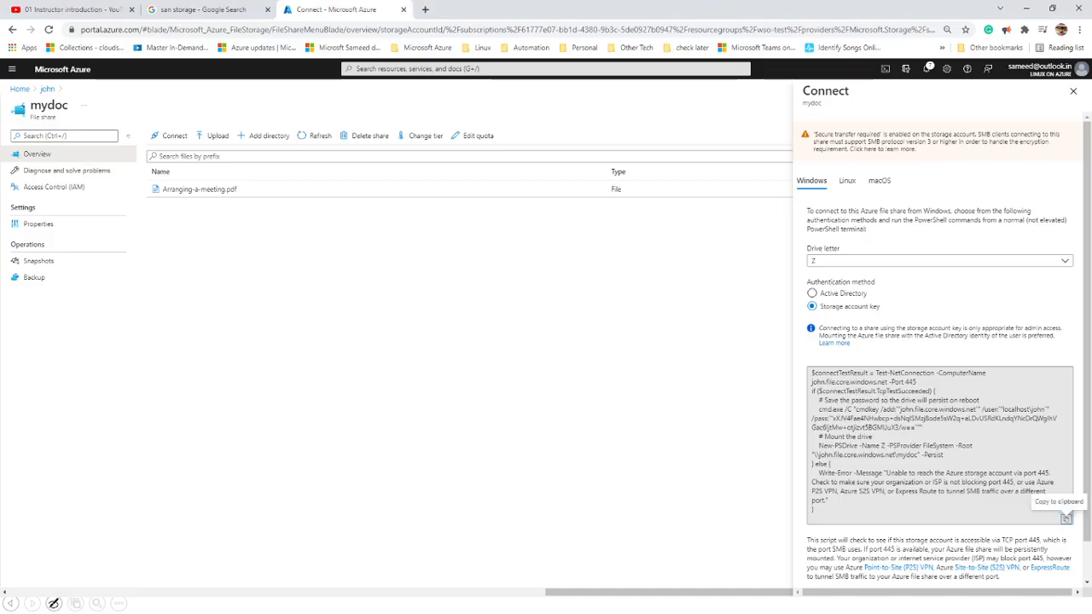
{"action": "key", "text": "alt+Tab"}
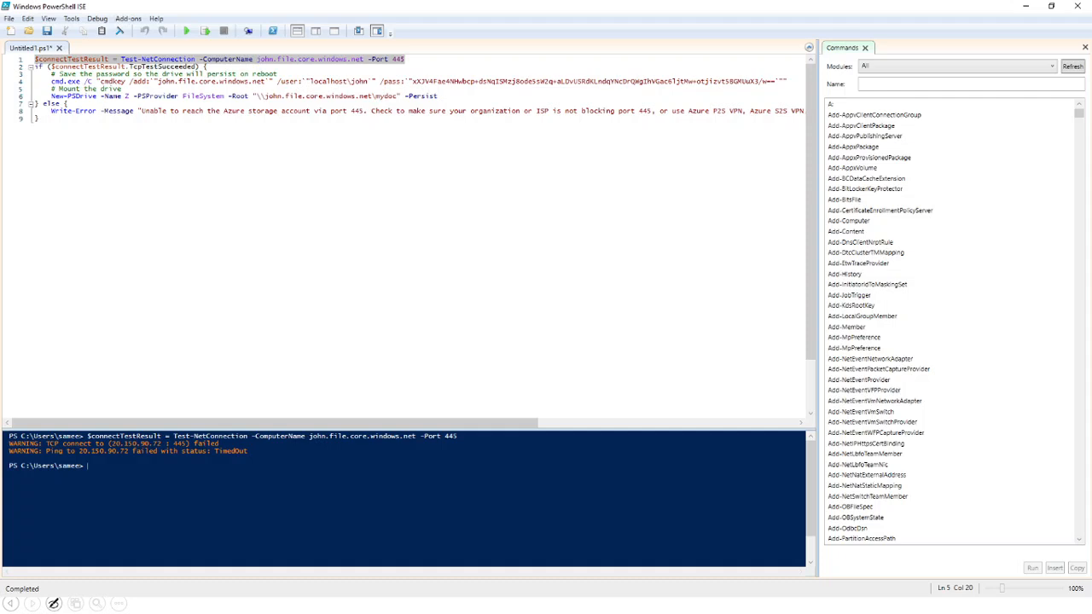
- Reselect line 1 and rerun the port 445 Test-NetConnection check
{"action": "double_click", "coordinate": [408, 60]}
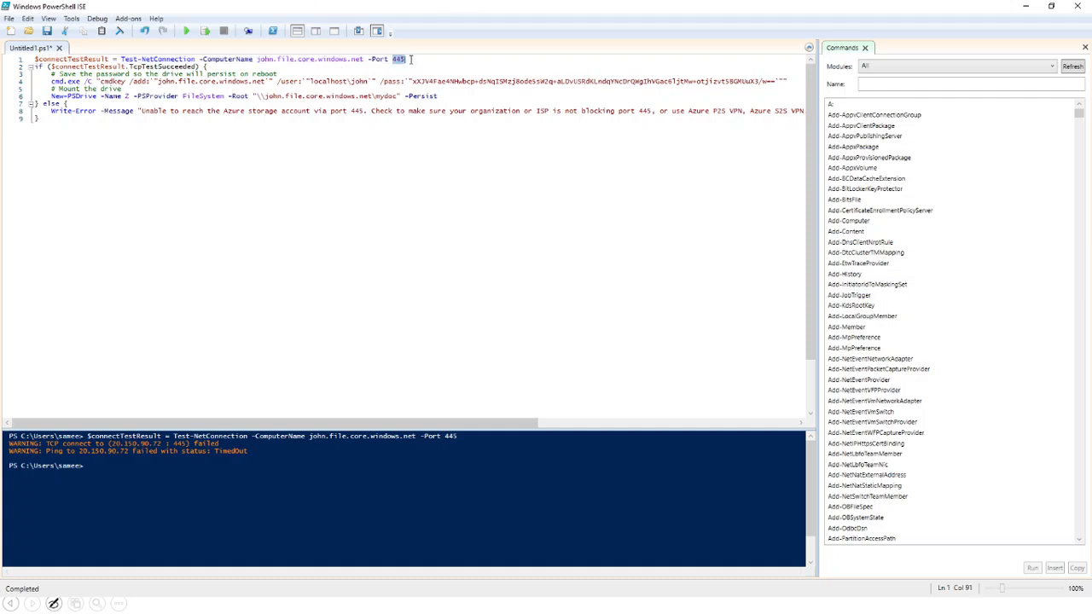
{"action": "left_click_drag", "start_coordinate": [408, 61], "coordinate": [34, 60]}
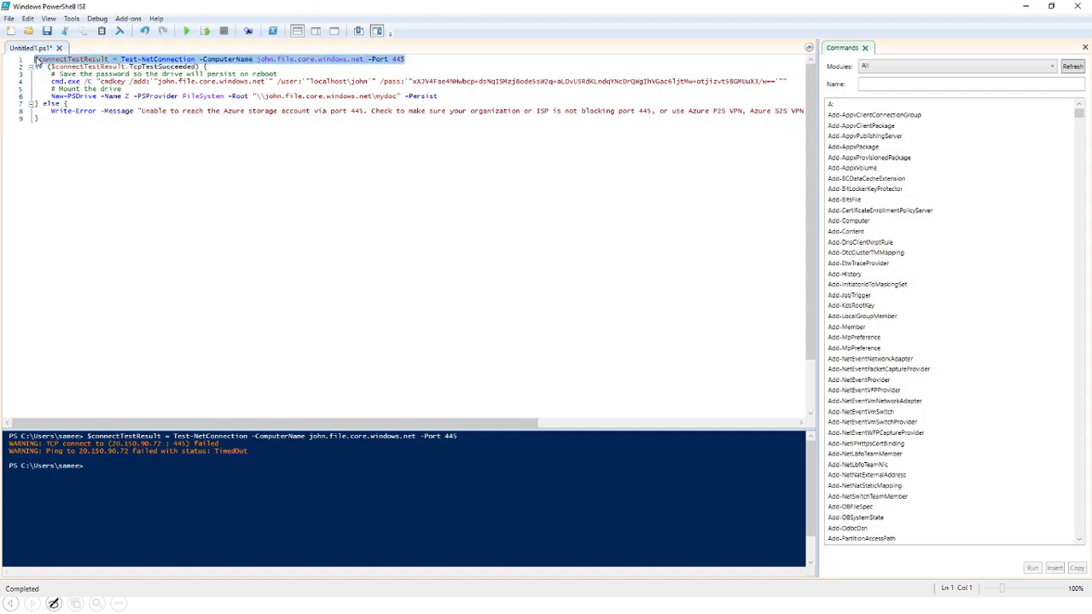
{"action": "left_click", "coordinate": [205, 31]}
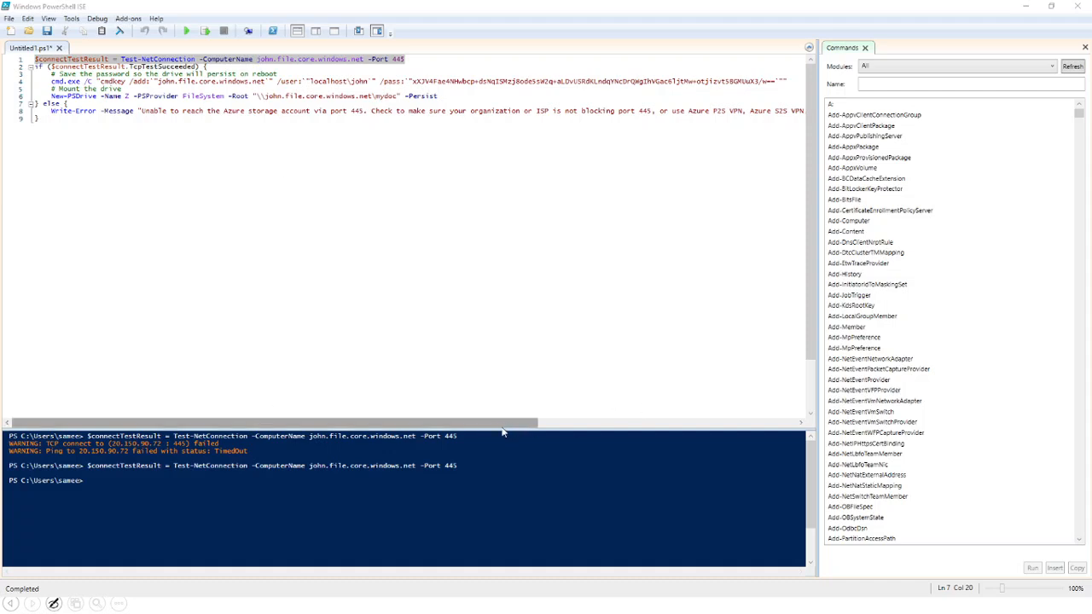
- Review the console's failed-connection warnings, then run the line 1 port 445 test again
{"action": "left_click", "coordinate": [384, 490]}
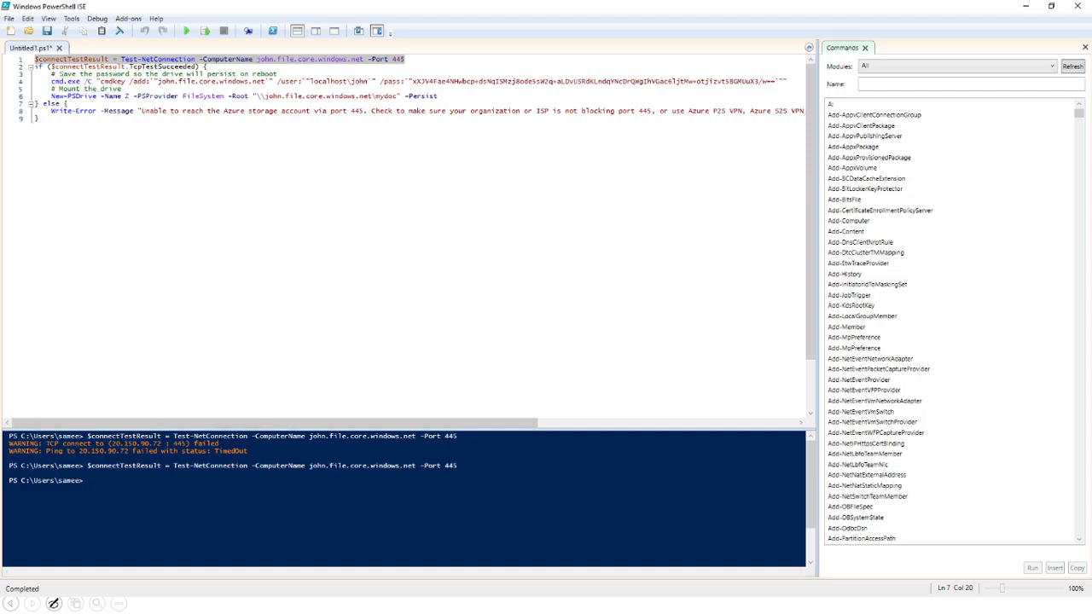
{"action": "left_click_drag", "start_coordinate": [174, 445], "coordinate": [187, 446]}
{"action": "left_click_drag", "start_coordinate": [188, 447], "coordinate": [181, 452]}
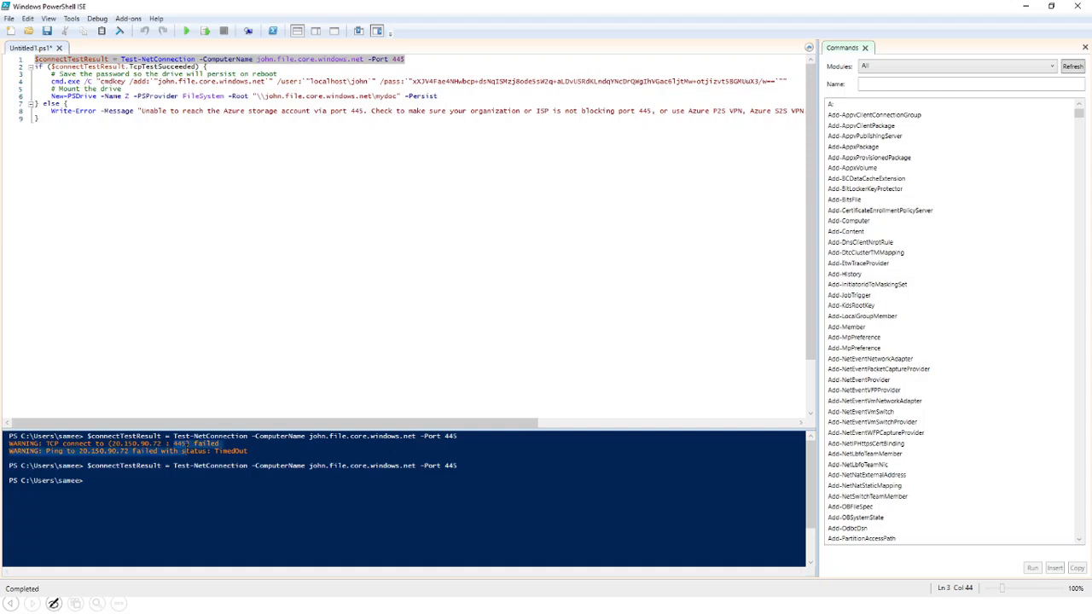
{"action": "left_click", "coordinate": [277, 315]}
{"action": "double_click", "coordinate": [398, 60]}
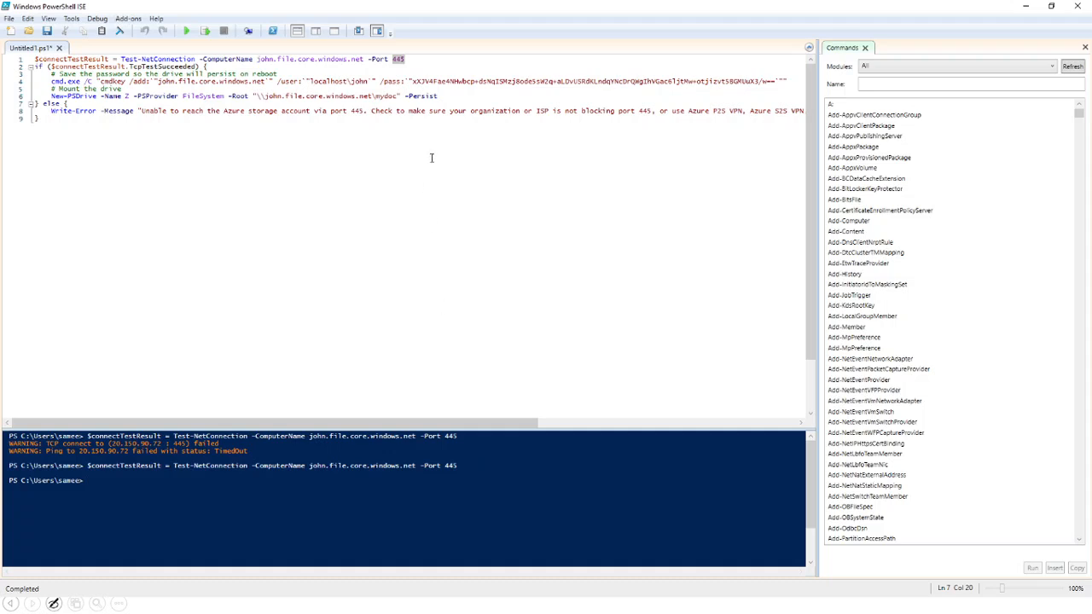
{"action": "left_click", "coordinate": [420, 67]}
{"action": "left_click", "coordinate": [413, 60]}
{"action": "left_click", "coordinate": [205, 30]}
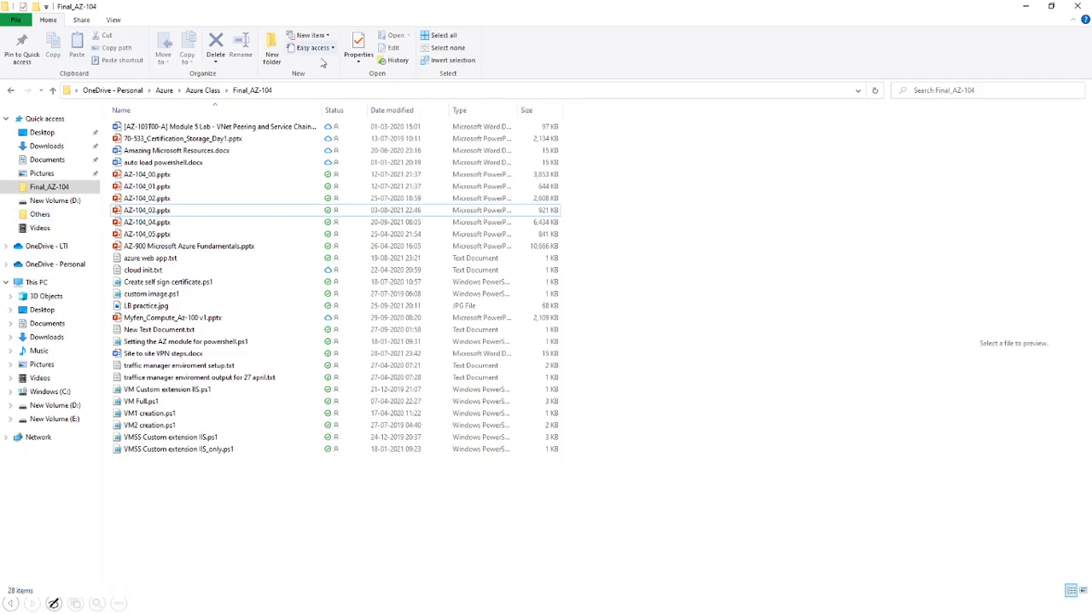
- Check This PC in File Explorer, which lists only drives C:, D: and E:
{"action": "left_click", "coordinate": [75, 281]}
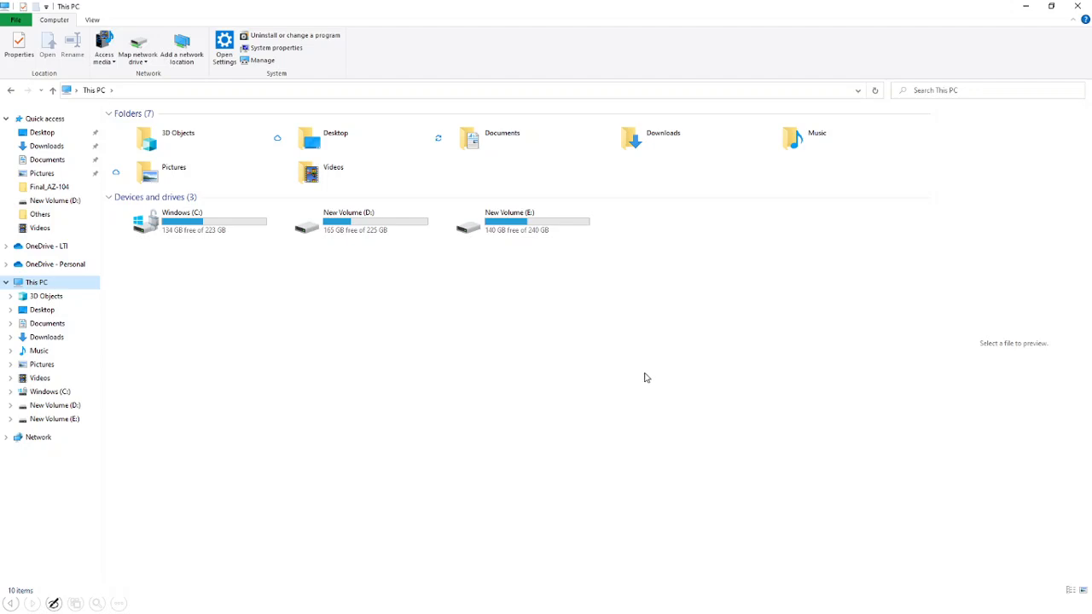
{"action": "key", "text": "alt+Tab"}
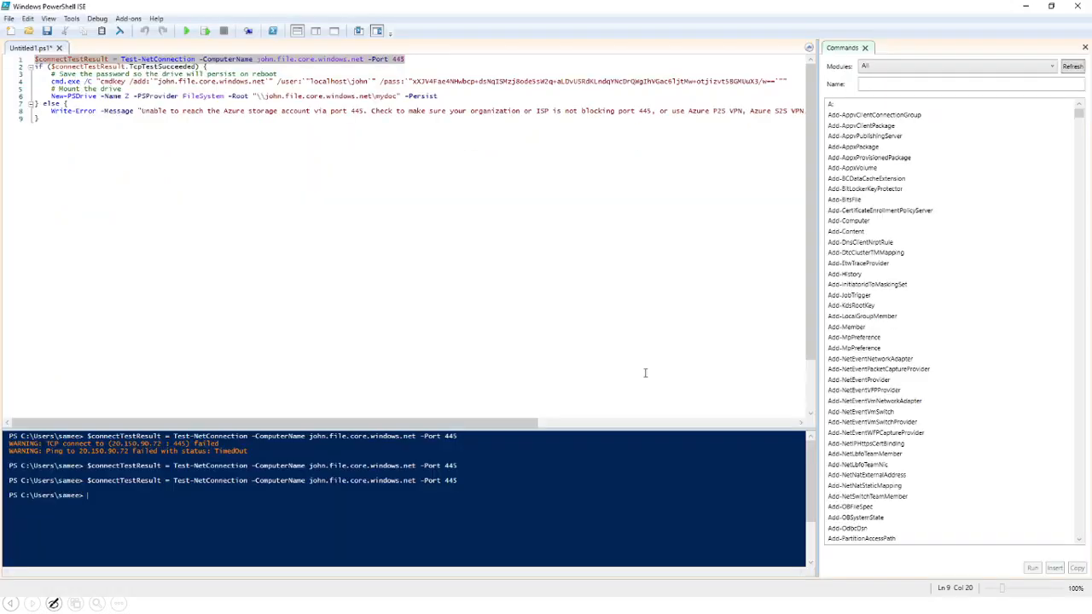
- Run script lines 2–9 to save the credential and map mydoc as drive Z:
{"action": "left_click", "coordinate": [219, 139]}
{"action": "key", "text": "shift+Up"}
{"action": "key", "text": "shift+Up"}
{"action": "key", "text": "shift+Up"}
{"action": "key", "text": "shift+Up"}
{"action": "key", "text": "shift+Up"}
{"action": "key", "text": "shift+Up"}
{"action": "key", "text": "shift+Up"}
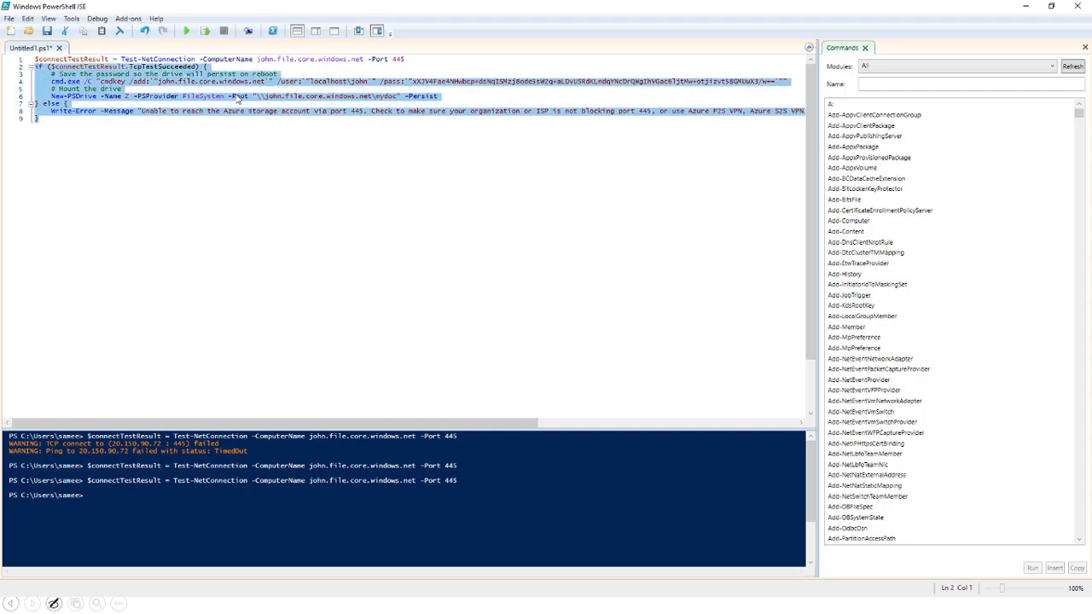
{"action": "left_click", "coordinate": [205, 31]}
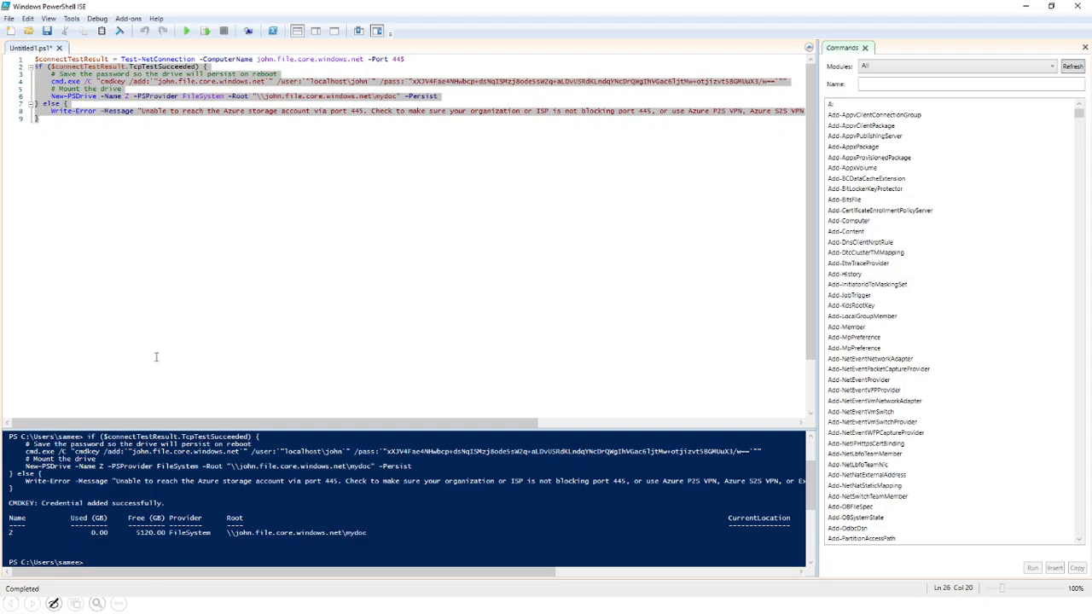
{"action": "key", "text": "alt+Tab"}
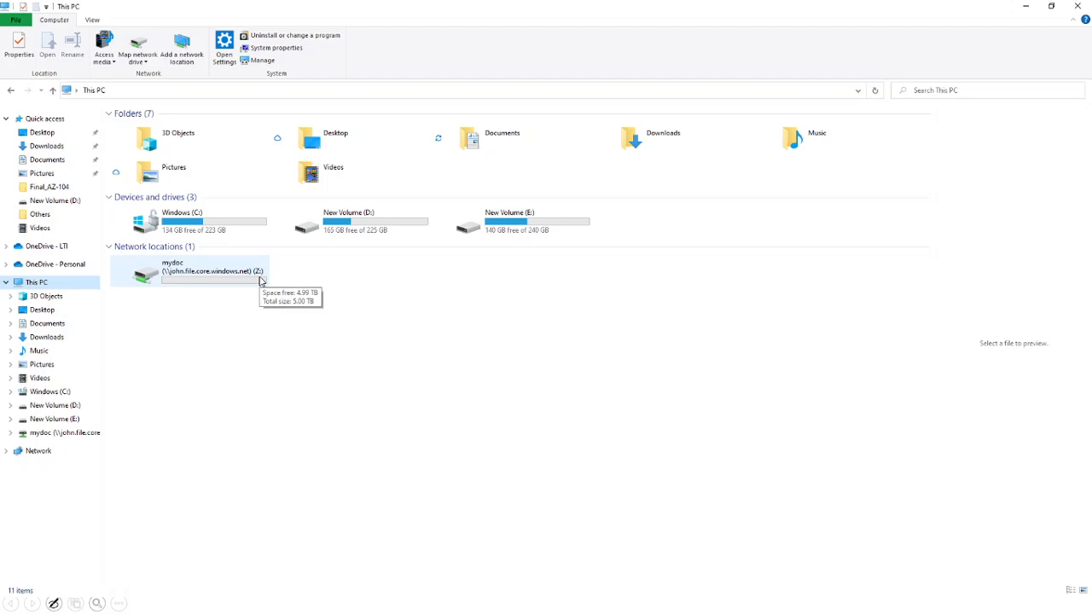
- Open the mydoc (Z:) drive and confirm its Z: path and the meeting PDF
{"action": "double_click", "coordinate": [228, 274]}
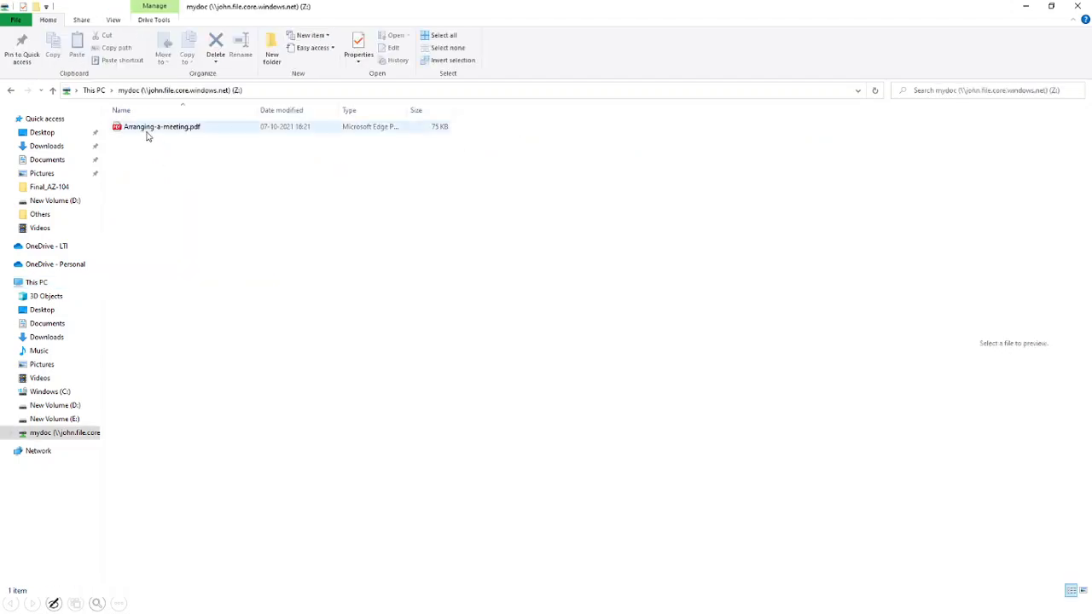
{"action": "left_click", "coordinate": [146, 135]}
{"action": "left_click", "coordinate": [287, 90]}
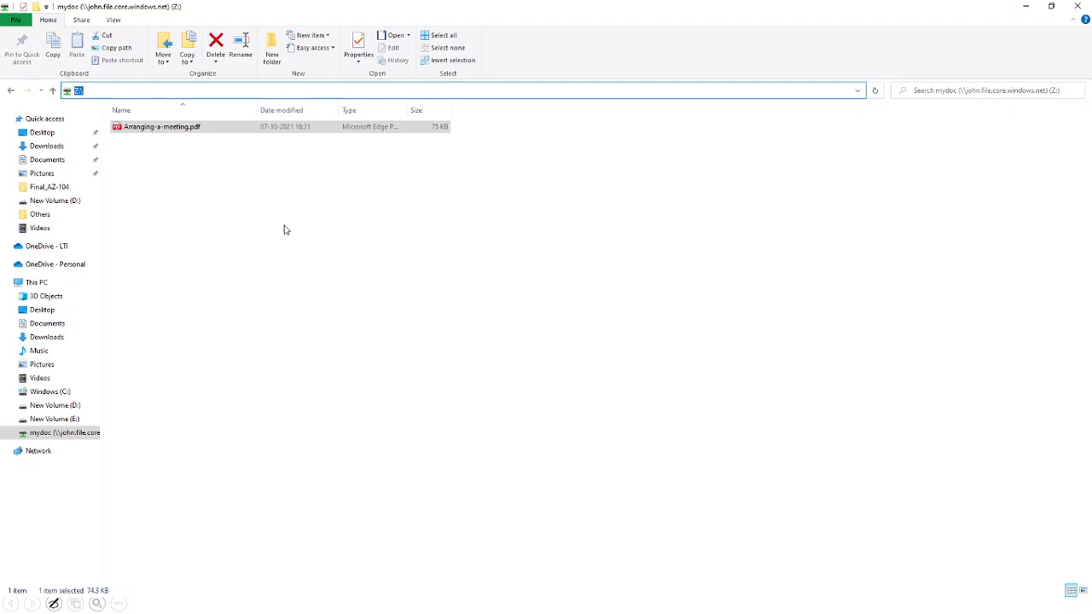
{"action": "left_click", "coordinate": [285, 310]}
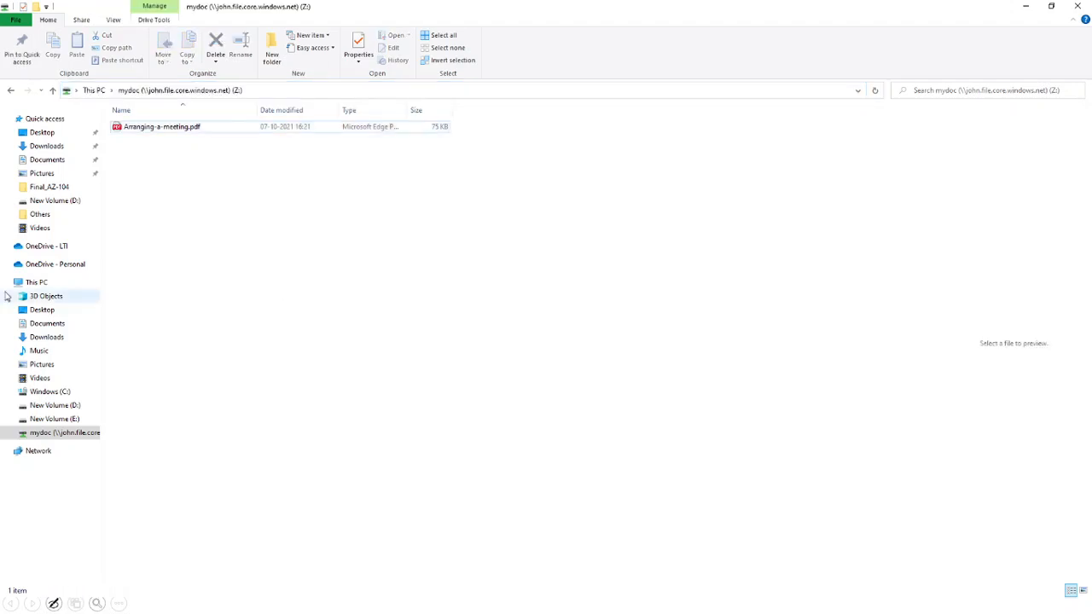
- Move traffic manager enviroment output for 27 april.txt from Final_AZ-104 onto the mydoc drive
{"action": "left_click", "coordinate": [51, 189]}
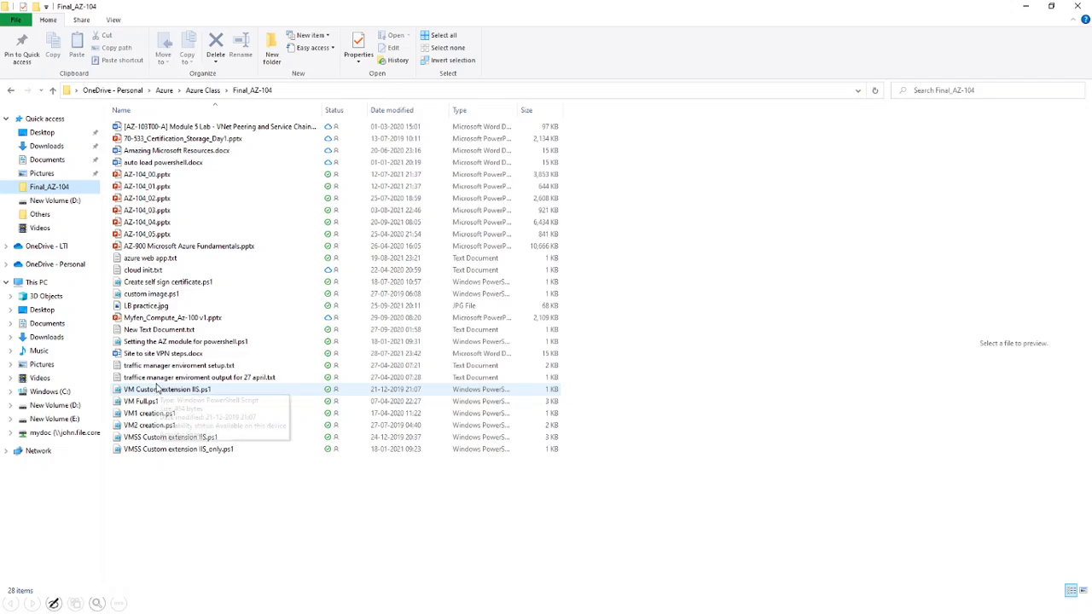
{"action": "left_click", "coordinate": [158, 379]}
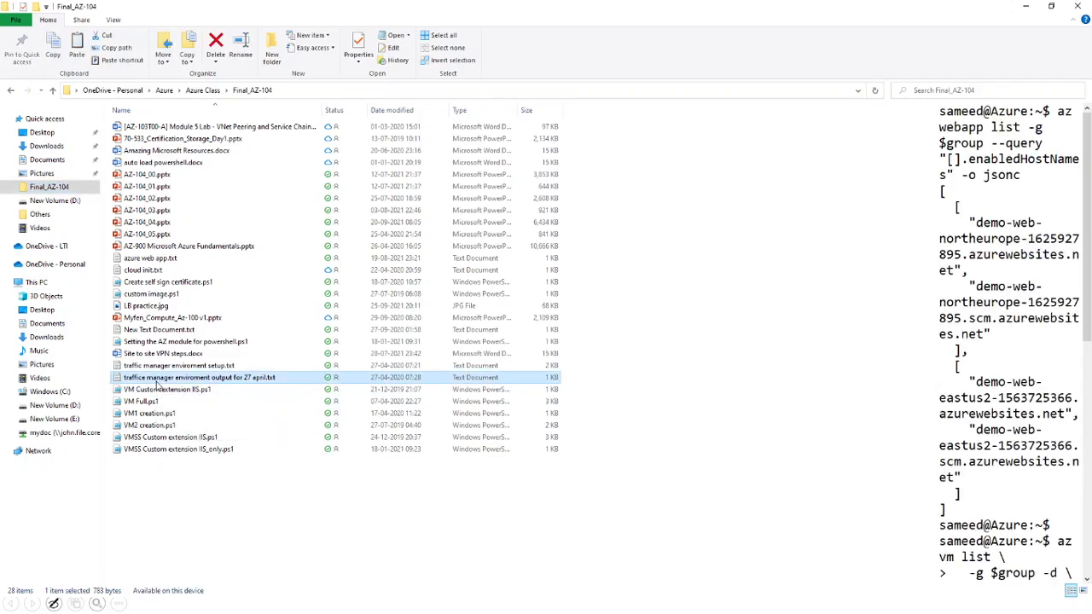
{"action": "left_click", "coordinate": [51, 433]}
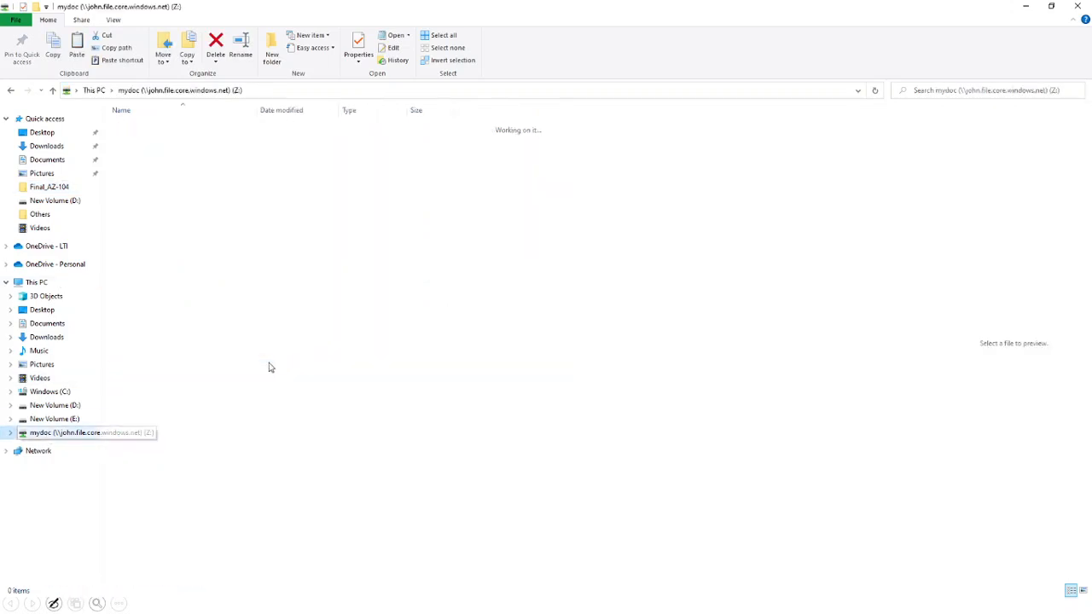
{"action": "left_click", "coordinate": [318, 298]}
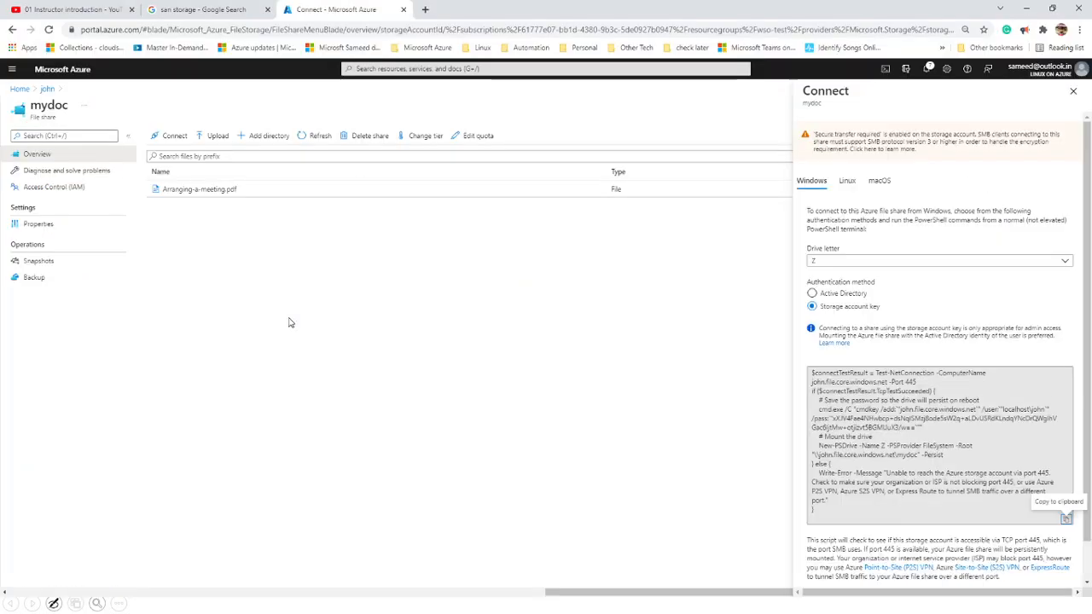
- Refresh the mydoc share list, close its Connect blade, and minimize the browser to show the Z: drive
{"action": "left_click", "coordinate": [315, 137]}
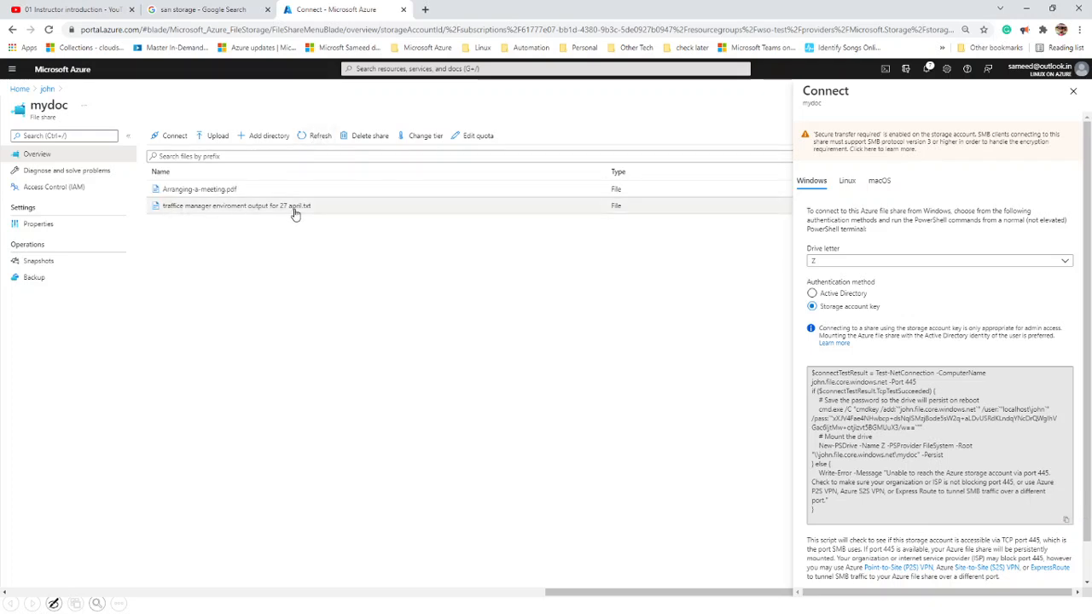
{"action": "left_click", "coordinate": [1073, 90]}
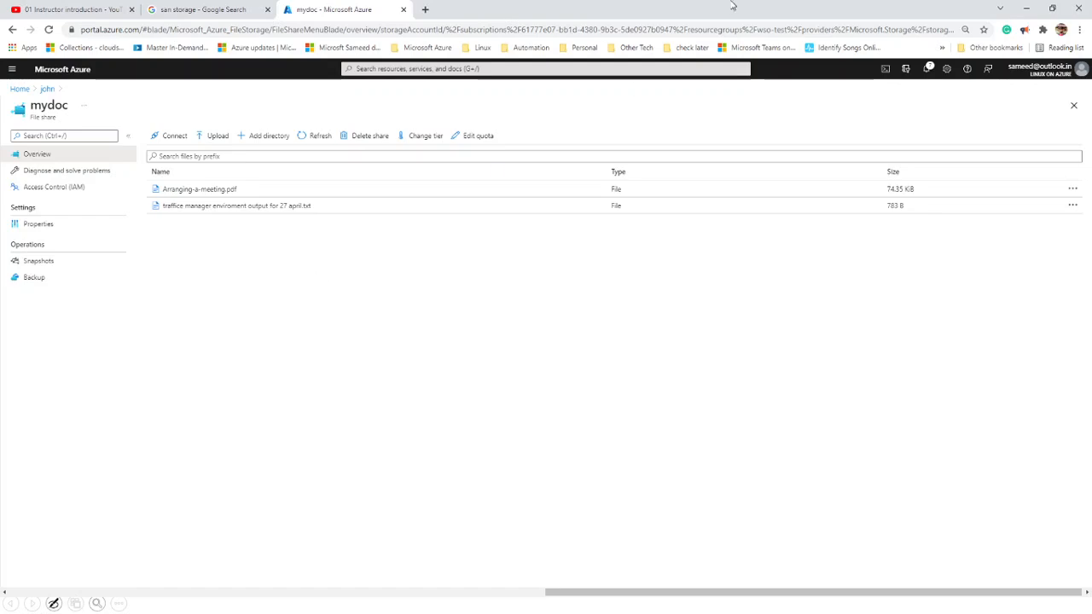
{"action": "left_click", "coordinate": [1026, 9]}
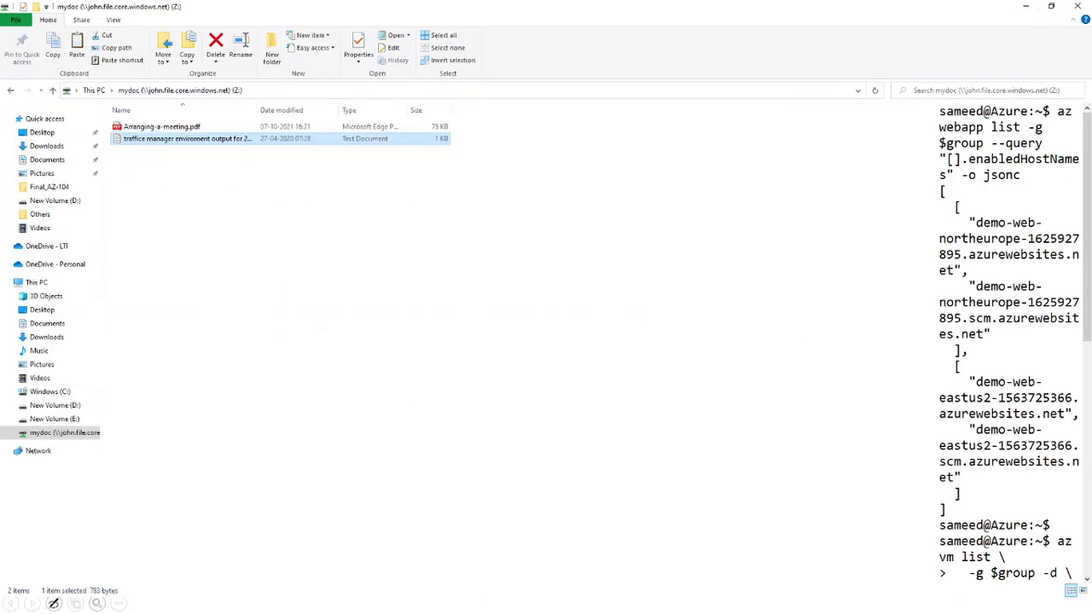
- In Paint, underline mydocument, circle the container label, arc the file share to the triangles, and sketch a triangle and oval
{"action": "key", "text": "alt+Tab"}
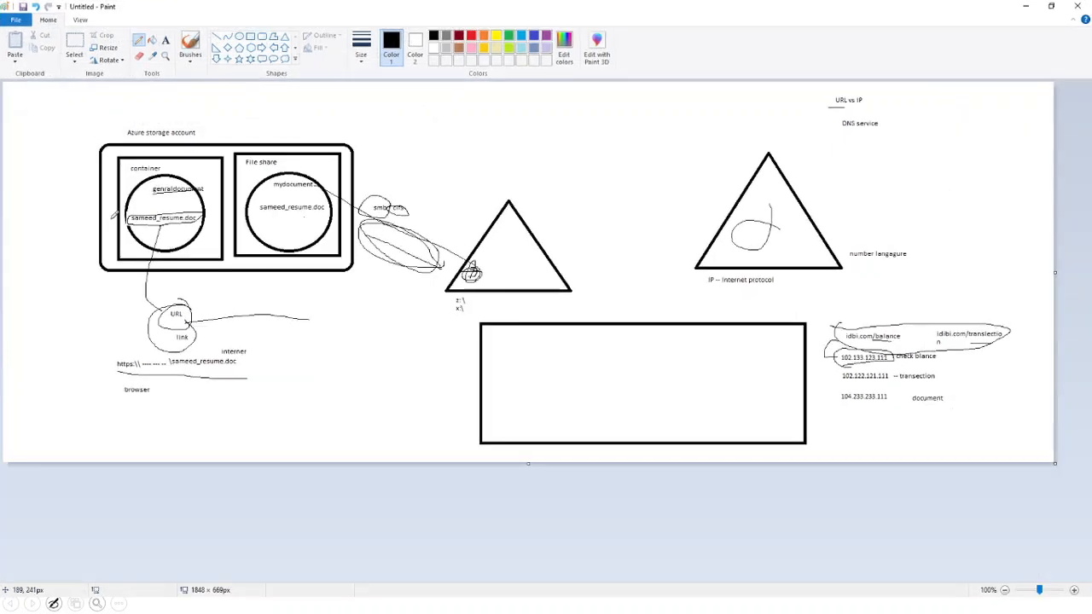
{"action": "left_click_drag", "start_coordinate": [278, 188], "coordinate": [321, 188]}
{"action": "mouse_move", "coordinate": [532, 277]}
{"action": "left_mouse_down"}
{"action": "mouse_move", "coordinate": [522, 258]}
{"action": "mouse_move", "coordinate": [486, 253]}
{"action": "mouse_move", "coordinate": [474, 273]}
{"action": "left_mouse_up"}
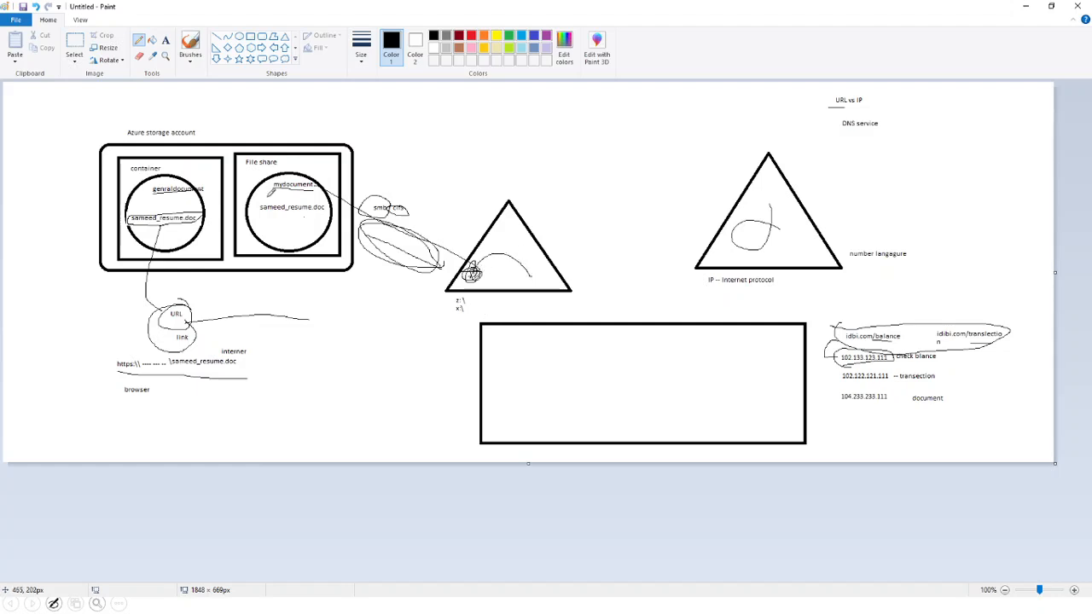
{"action": "left_click_drag", "start_coordinate": [284, 223], "coordinate": [281, 225]}
{"action": "mouse_move", "coordinate": [155, 174]}
{"action": "left_mouse_down"}
{"action": "mouse_move", "coordinate": [121, 169]}
{"action": "mouse_move", "coordinate": [167, 166]}
{"action": "left_mouse_up"}
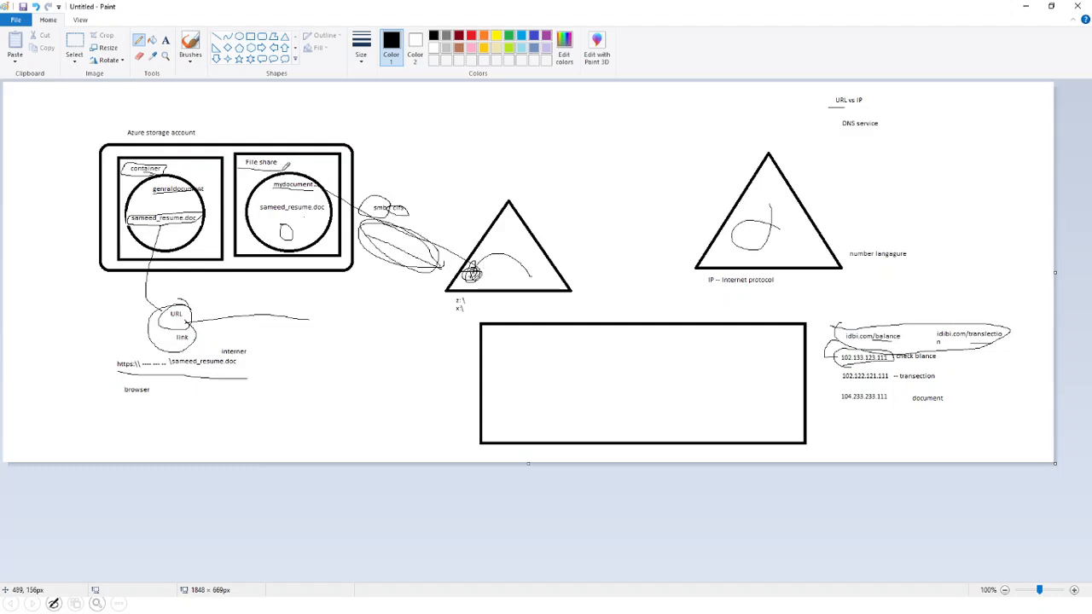
{"action": "mouse_move", "coordinate": [333, 213]}
{"action": "left_mouse_down"}
{"action": "mouse_move", "coordinate": [433, 152]}
{"action": "mouse_move", "coordinate": [688, 205]}
{"action": "mouse_move", "coordinate": [716, 237]}
{"action": "left_mouse_up"}
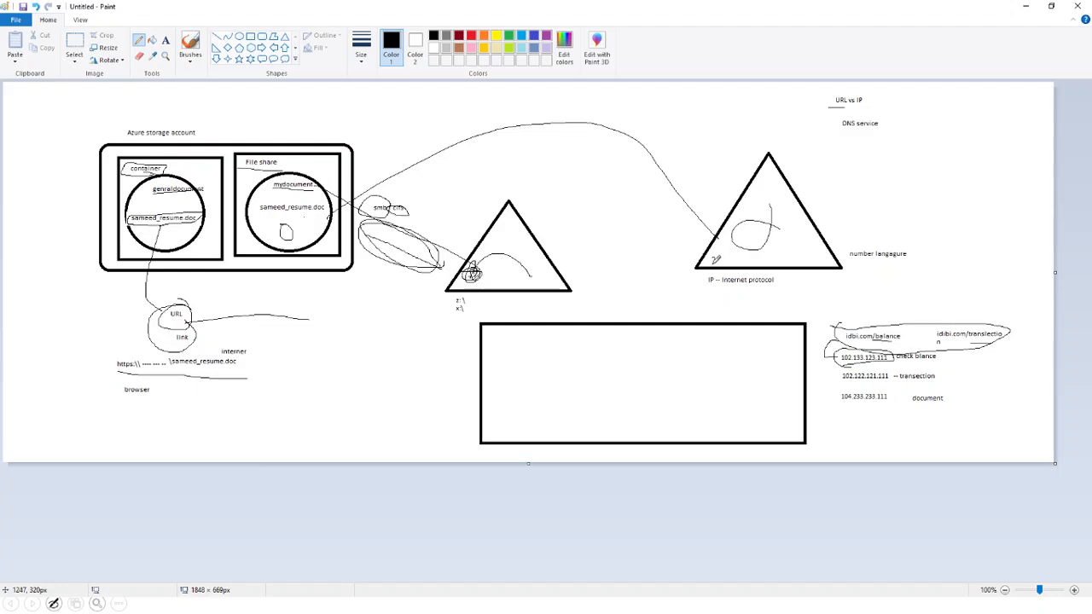
{"action": "mouse_move", "coordinate": [594, 342]}
{"action": "left_mouse_down"}
{"action": "mouse_move", "coordinate": [541, 422]}
{"action": "mouse_move", "coordinate": [595, 361]}
{"action": "left_mouse_up"}
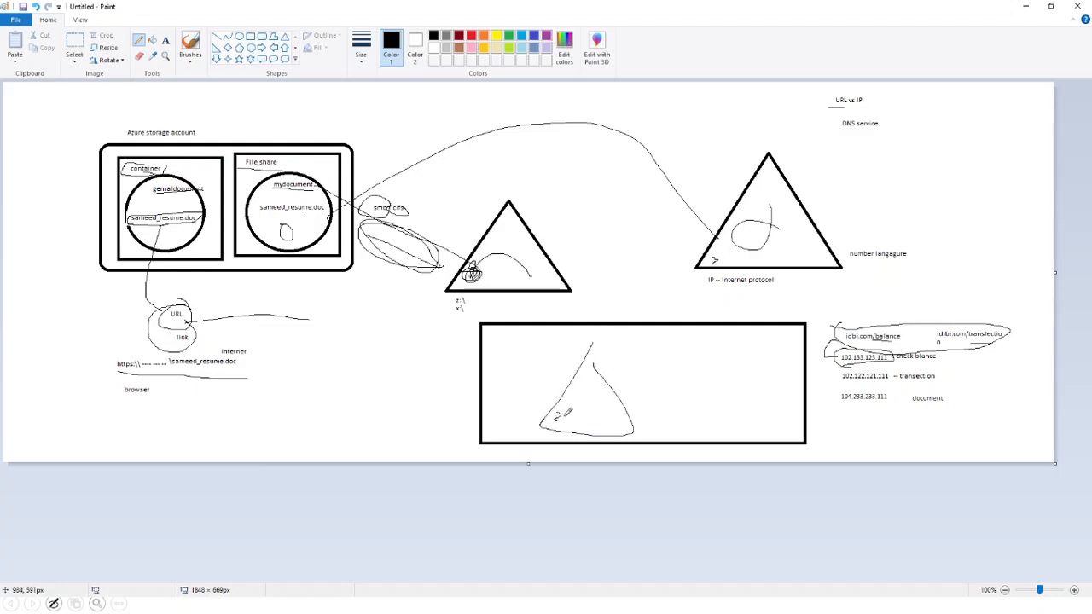
{"action": "mouse_move", "coordinate": [577, 402]}
{"action": "left_mouse_down"}
{"action": "mouse_move", "coordinate": [610, 413]}
{"action": "mouse_move", "coordinate": [574, 403]}
{"action": "left_mouse_up"}
- Minimize Paint, File Explorer and PowerShell ISE to get back to the mydoc share in the browser
{"action": "left_click", "coordinate": [1027, 8]}
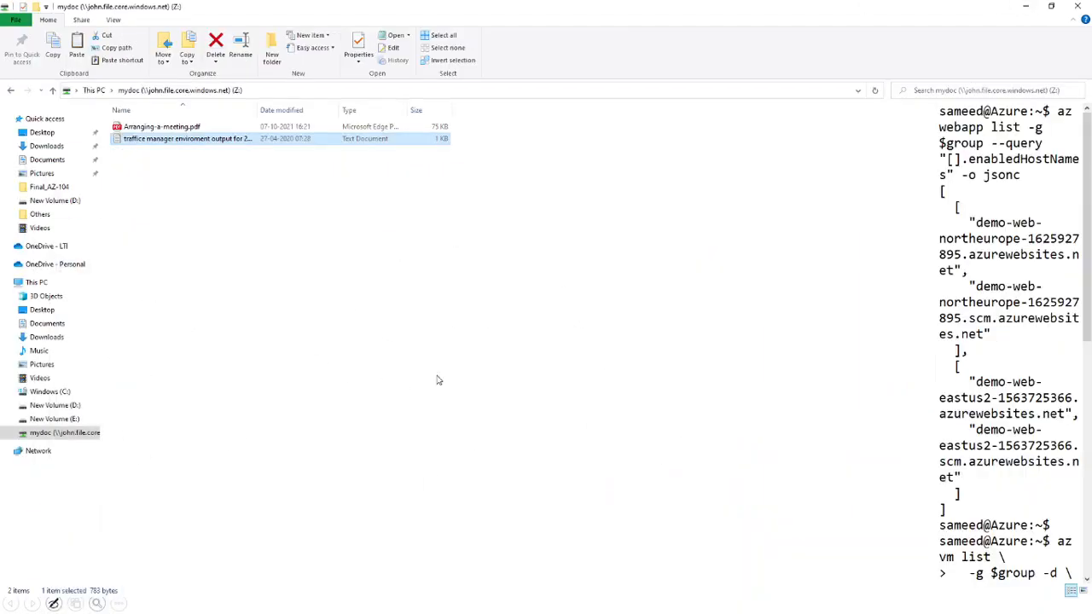
{"action": "left_click", "coordinate": [1026, 7]}
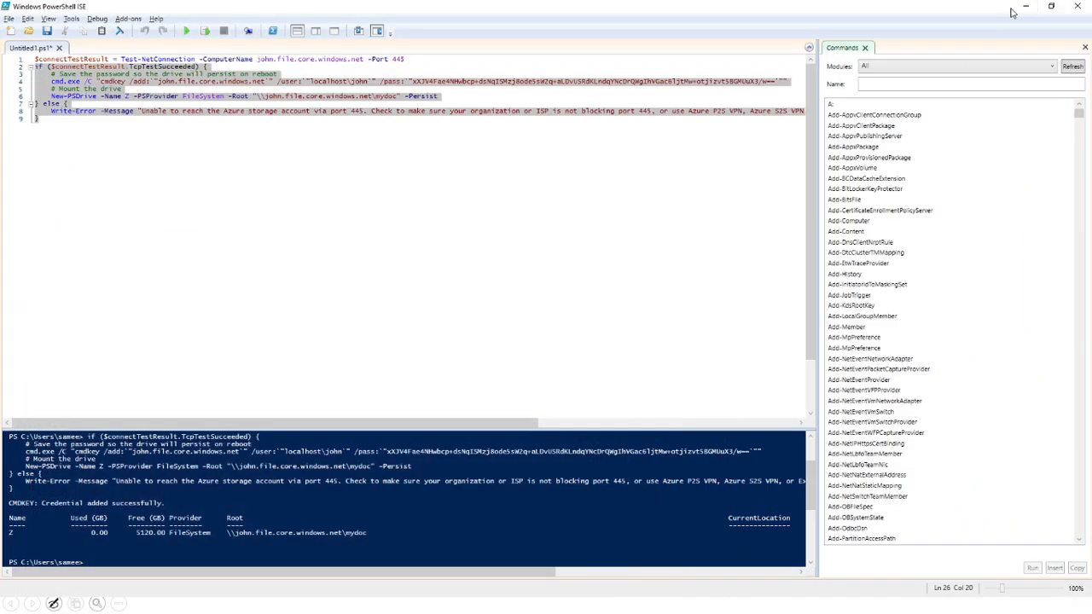
{"action": "left_click", "coordinate": [1027, 7]}
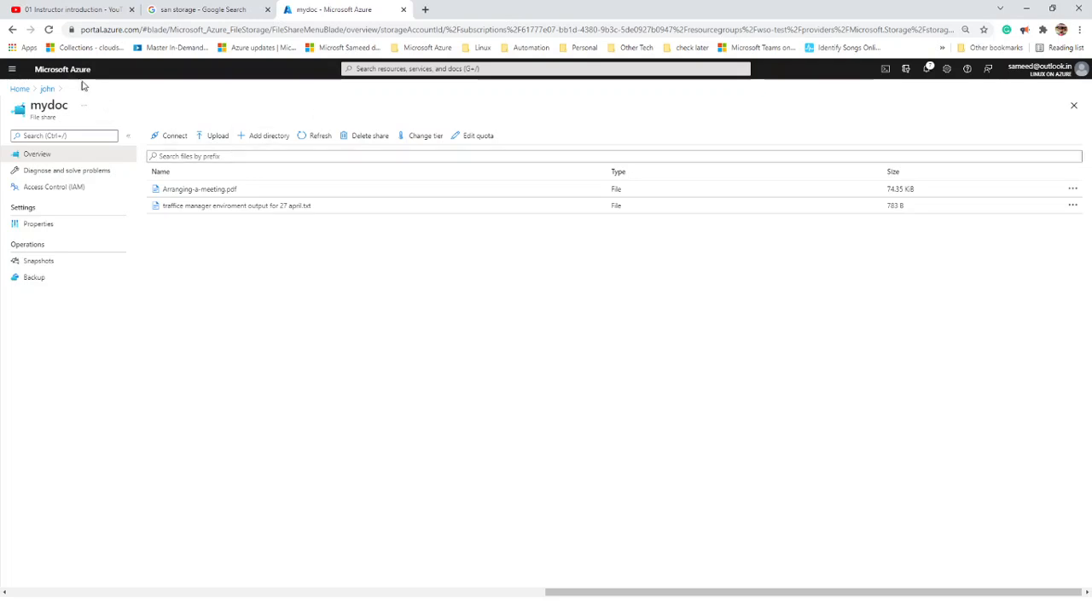
- From Home, open Storage accounts and start a new account in resource group wso-test-SDC
{"action": "left_click", "coordinate": [20, 89]}
{"action": "left_click", "coordinate": [355, 133]}
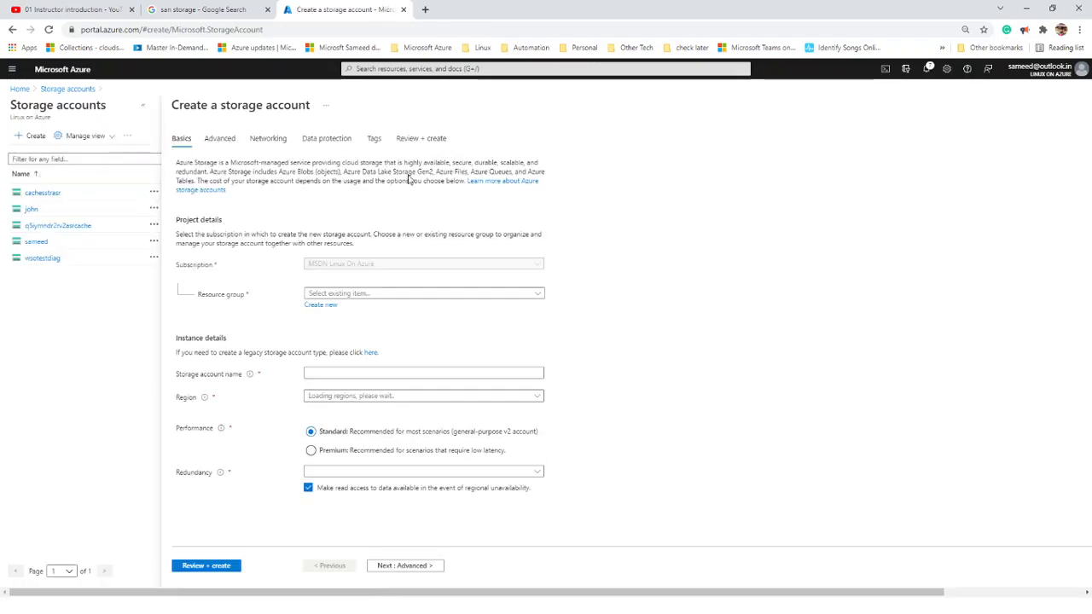
{"action": "left_click", "coordinate": [367, 295]}
{"action": "left_click", "coordinate": [232, 413]}
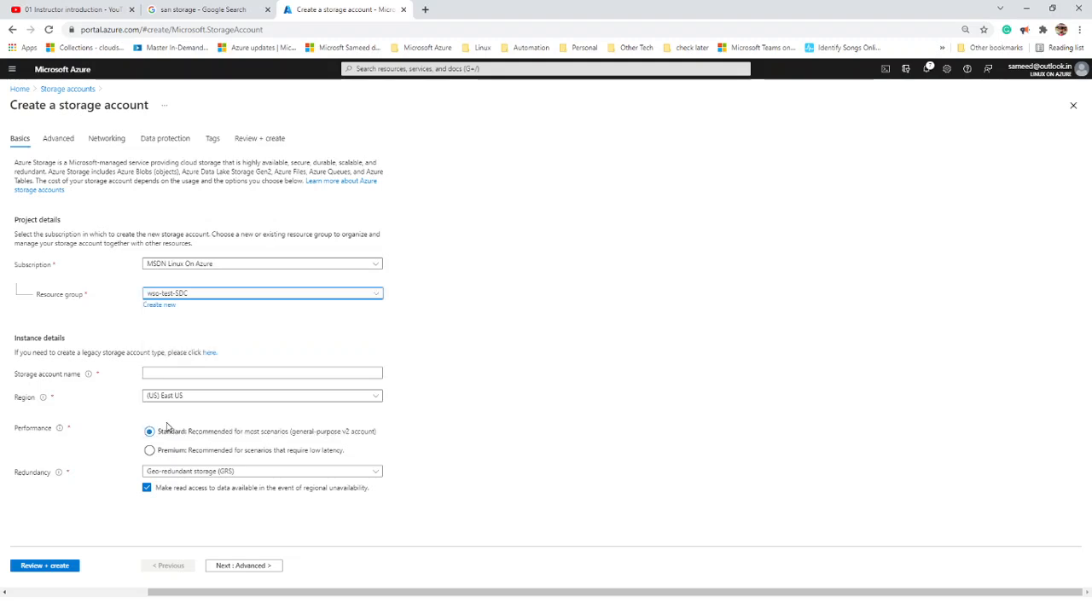
- Enter a storage account name from the user's first name, lowercasing it and removing underscore and hyphen characters
{"action": "left_click", "coordinate": [173, 374]}
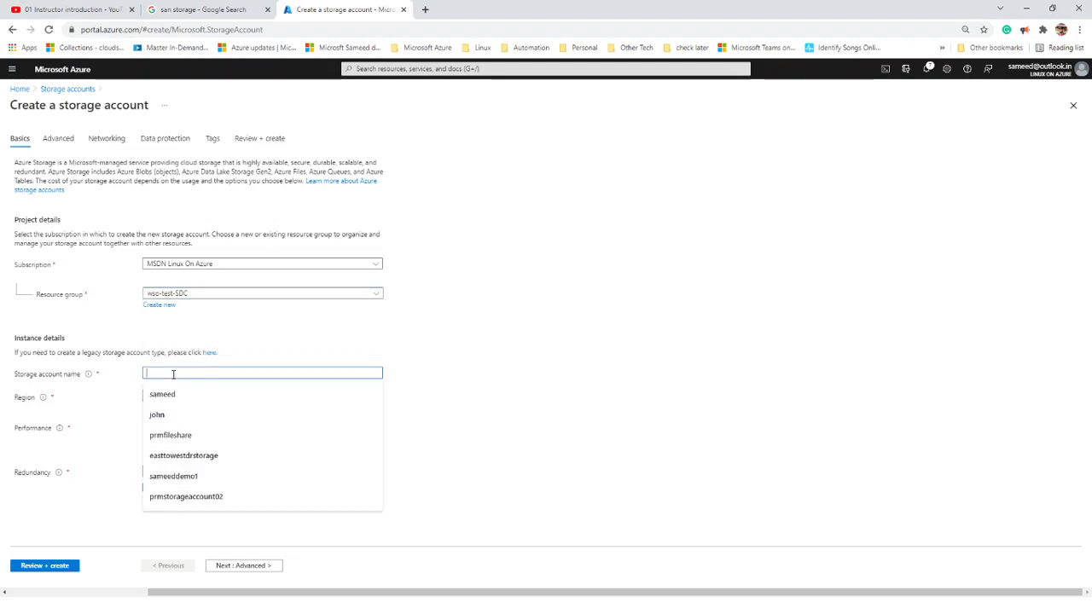
{"action": "type", "text": "R"}
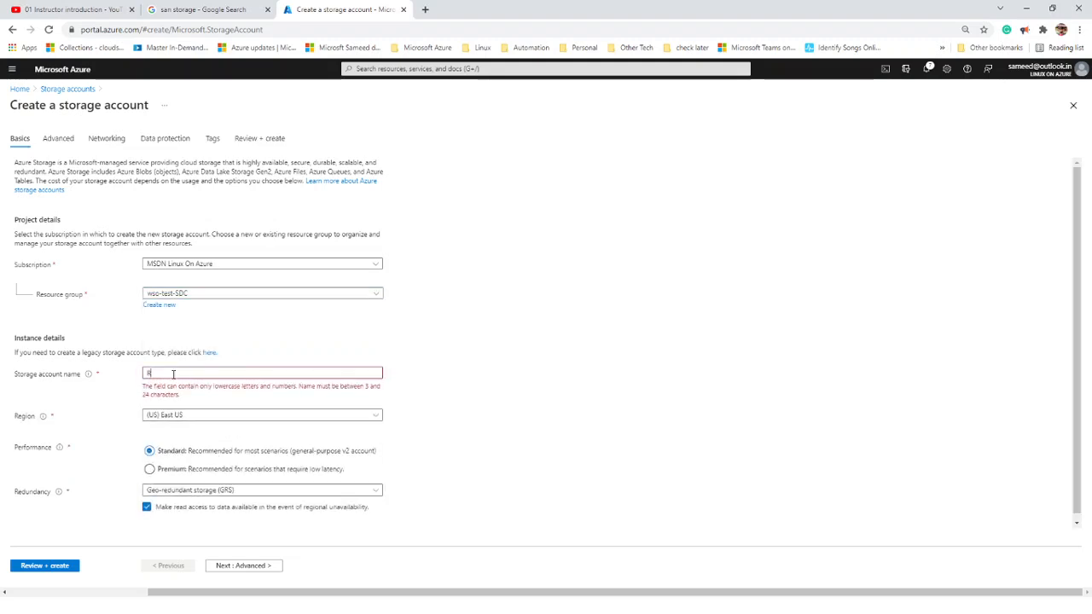
{"action": "type", "text": "av"}
{"action": "type", "text": "idemo"}
{"action": "left_click_drag", "start_coordinate": [151, 372], "coordinate": [136, 378]}
{"action": "type", "text": "r"}
{"action": "left_click_drag", "start_coordinate": [160, 375], "coordinate": [157, 376]}
{"action": "key", "text": "Delete"}
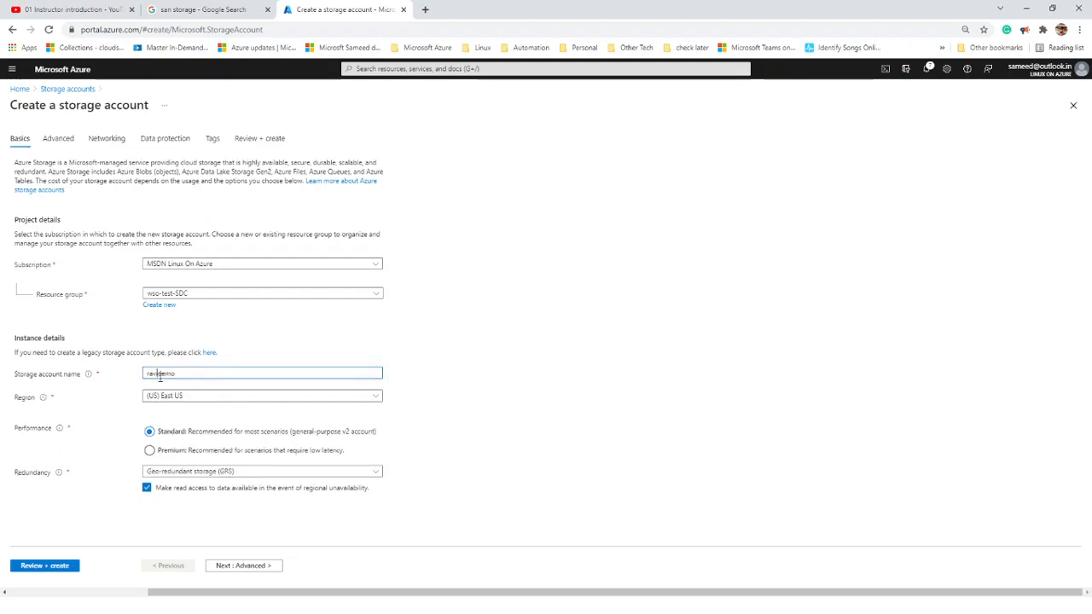
{"action": "type", "text": "-"}
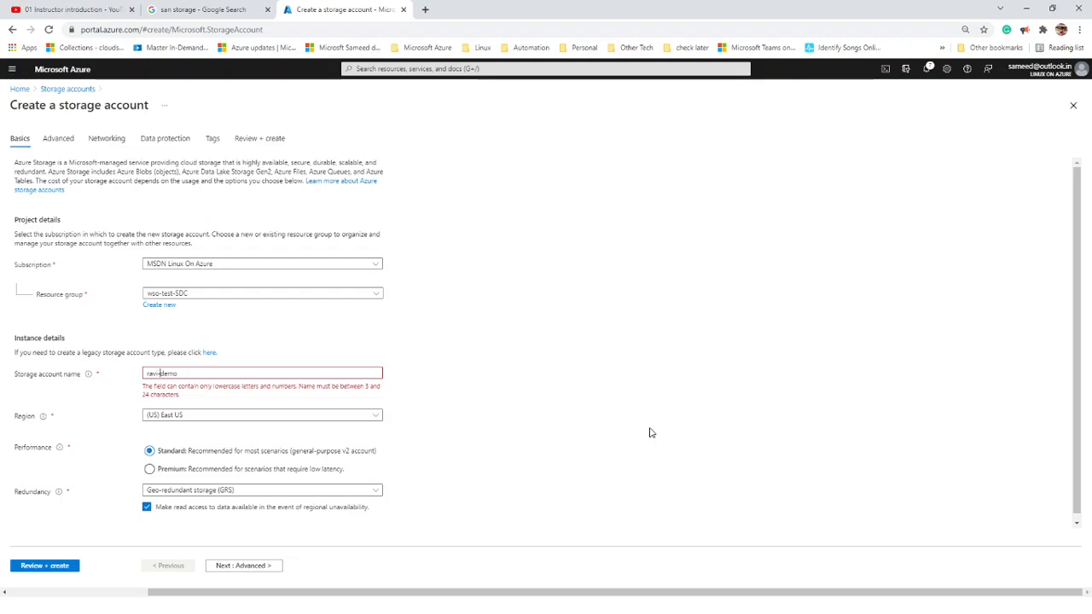
{"action": "key", "text": "BackSpace"}
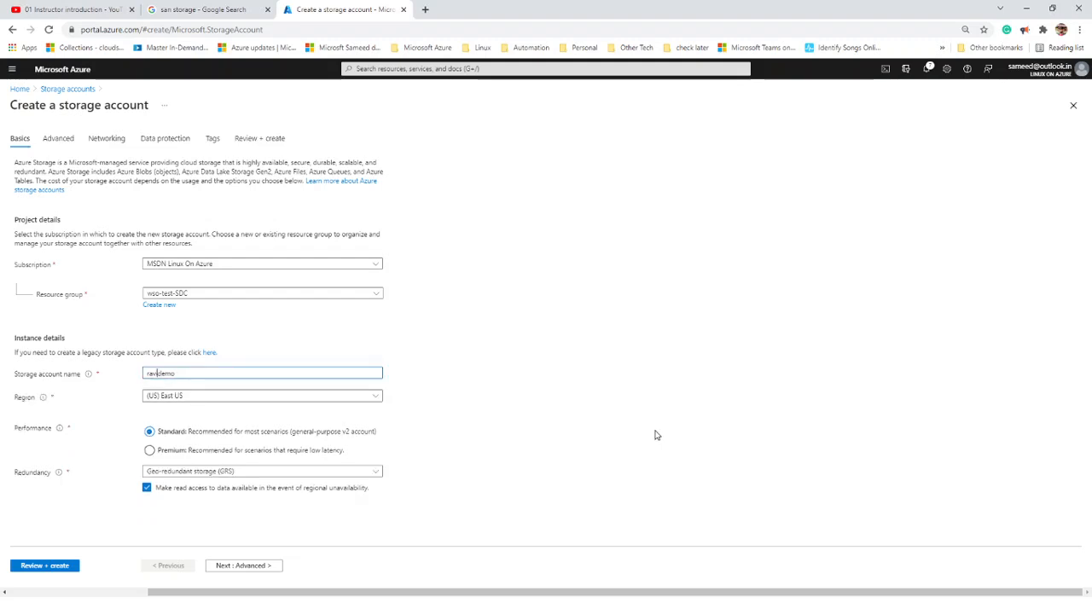
{"action": "type", "text": "_"}
{"action": "key", "text": "BackSpace"}
- Try the name with suffix 876, check the naming rules, then try longer name variants that are already taken
{"action": "type", "text": "876"}
{"action": "left_click", "coordinate": [597, 414]}
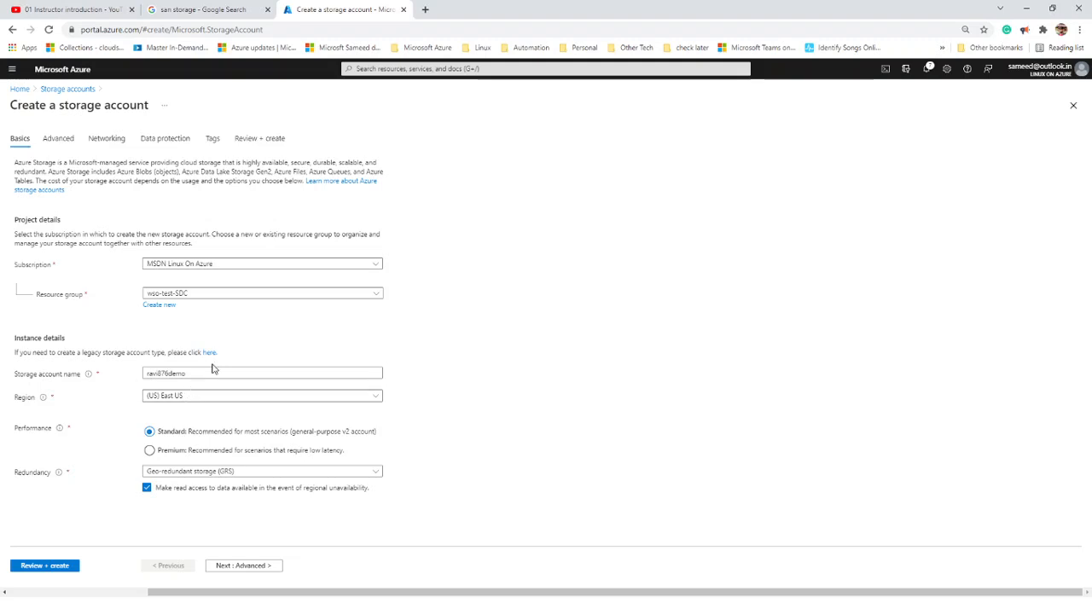
{"action": "mouse_move", "coordinate": [87, 378]}
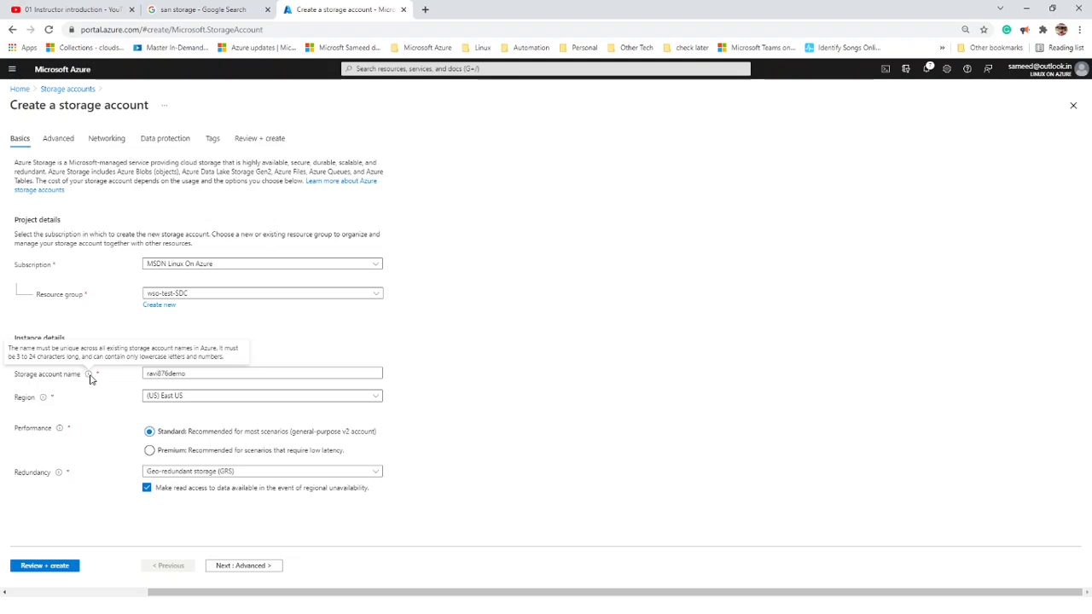
{"action": "left_click", "coordinate": [225, 373]}
{"action": "key", "text": "ctrl+a"}
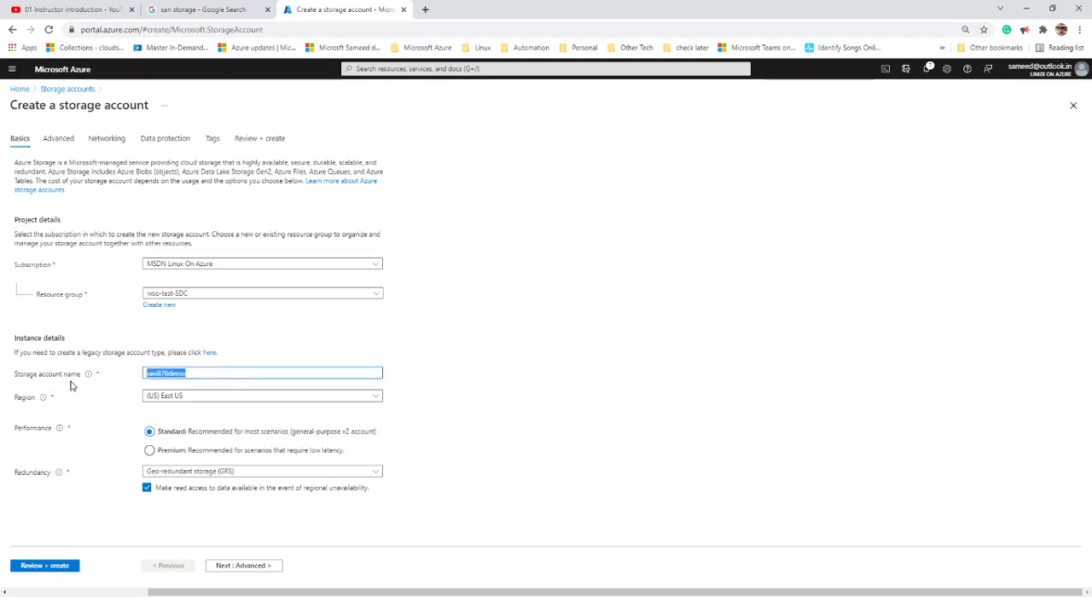
{"action": "type", "text": "ravi"}
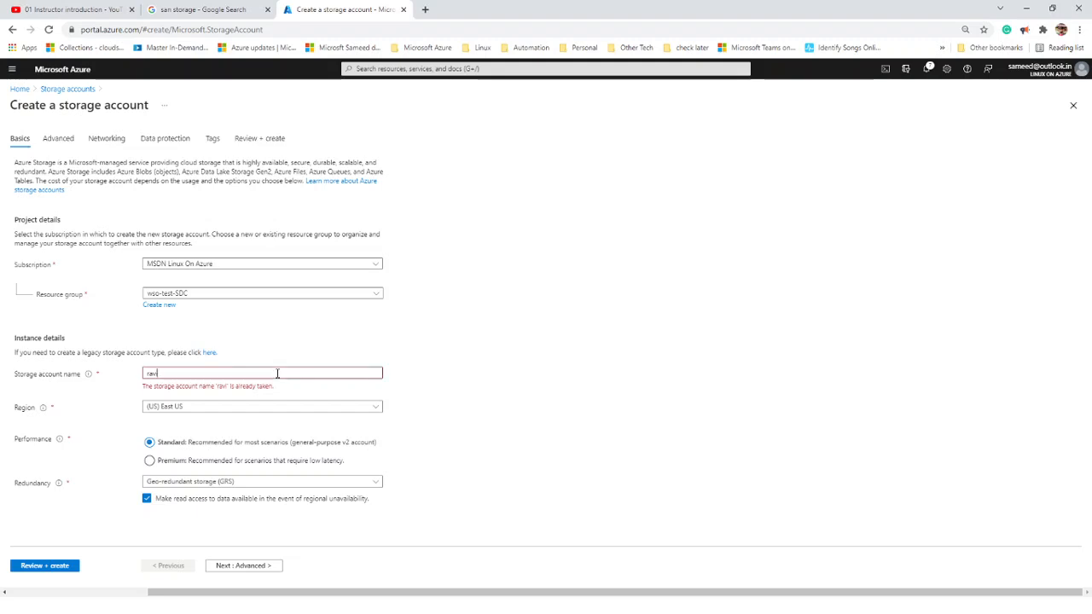
{"action": "type", "text": "demo"}
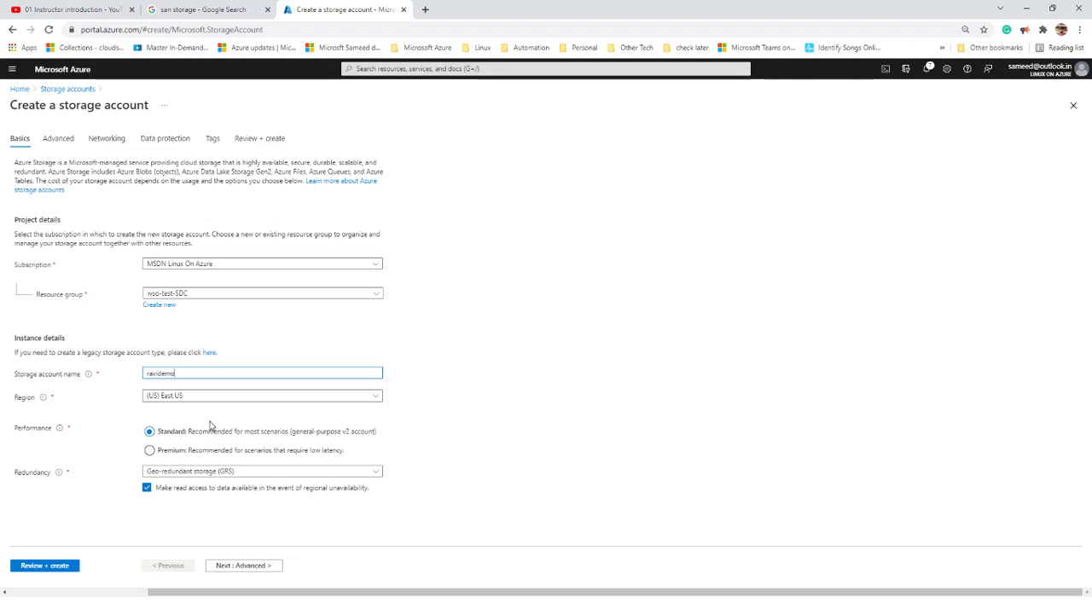
{"action": "key", "text": "BackSpace"}
{"action": "key", "text": "BackSpace"}
{"action": "key", "text": "BackSpace"}
{"action": "key", "text": "BackSpace"}
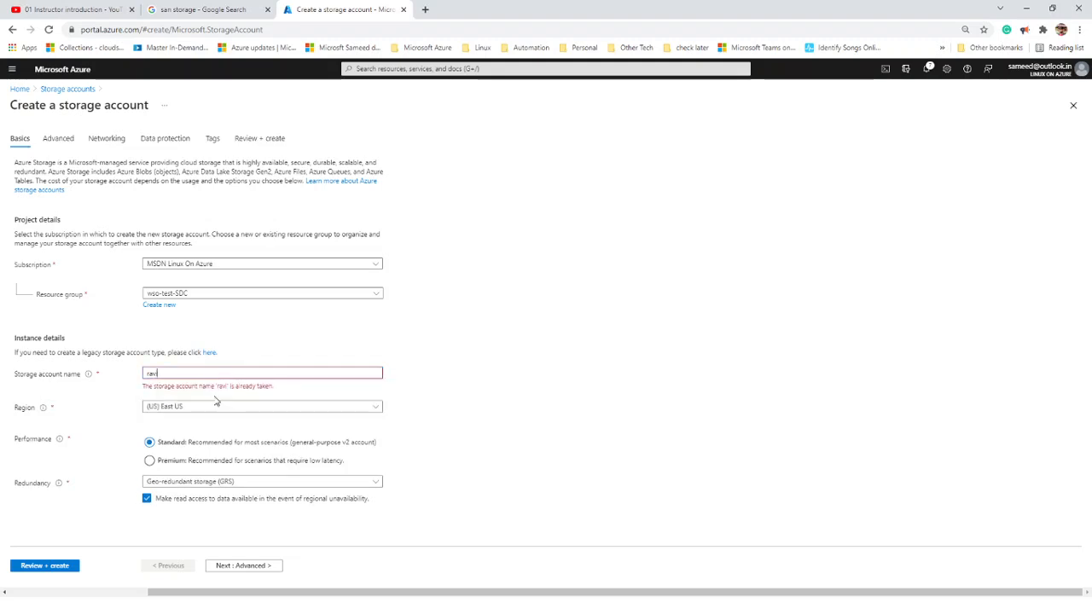
{"action": "type", "text": "ndra"}
{"action": "key", "text": "BackSpace"}
{"action": "key", "text": "BackSpace"}
{"action": "key", "text": "BackSpace"}
{"action": "key", "text": "BackSpace"}
- Try digit suffixes 1 and 2, then settle on the name ending in 100, which validates
{"action": "left_click", "coordinate": [219, 371]}
{"action": "key", "text": "BackSpace"}
{"action": "type", "text": "1"}
{"action": "key", "text": "BackSpace"}
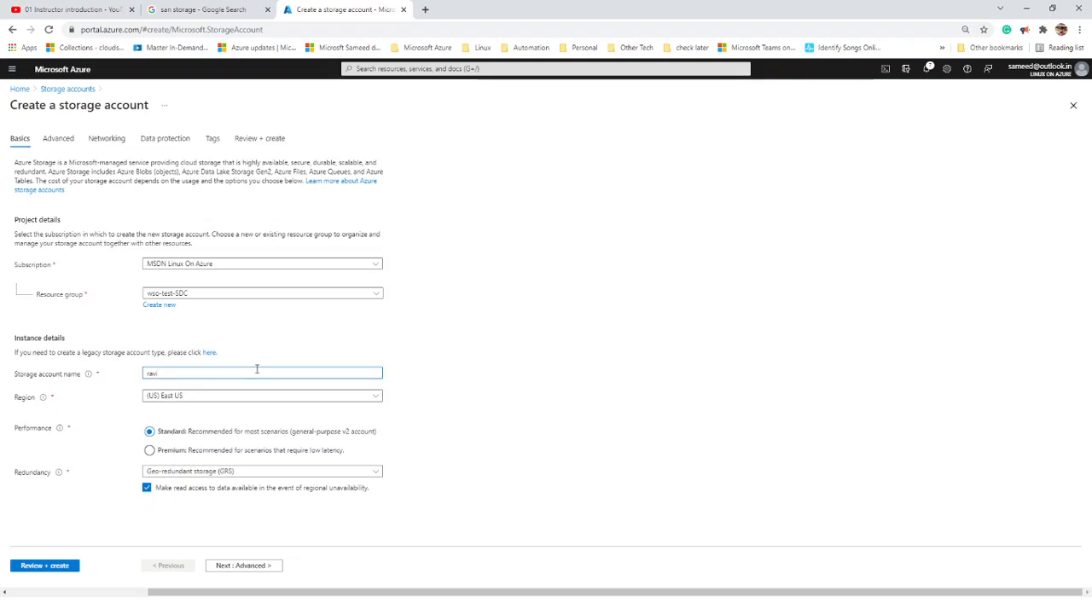
{"action": "type", "text": "2"}
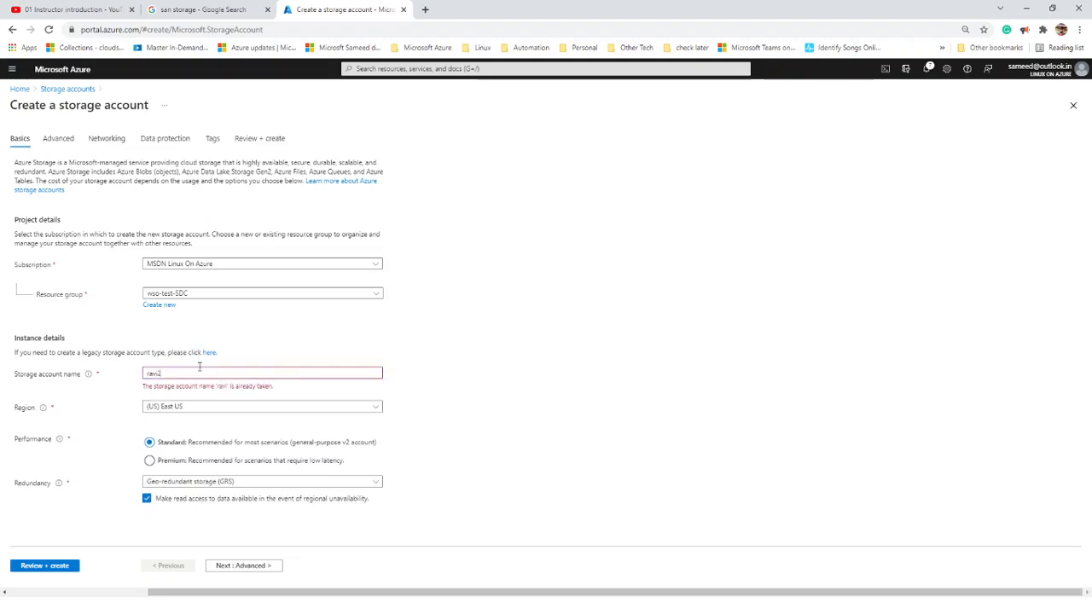
{"action": "key", "text": "BackSpace"}
{"action": "type", "text": "100"}
{"action": "double_click", "coordinate": [220, 375]}
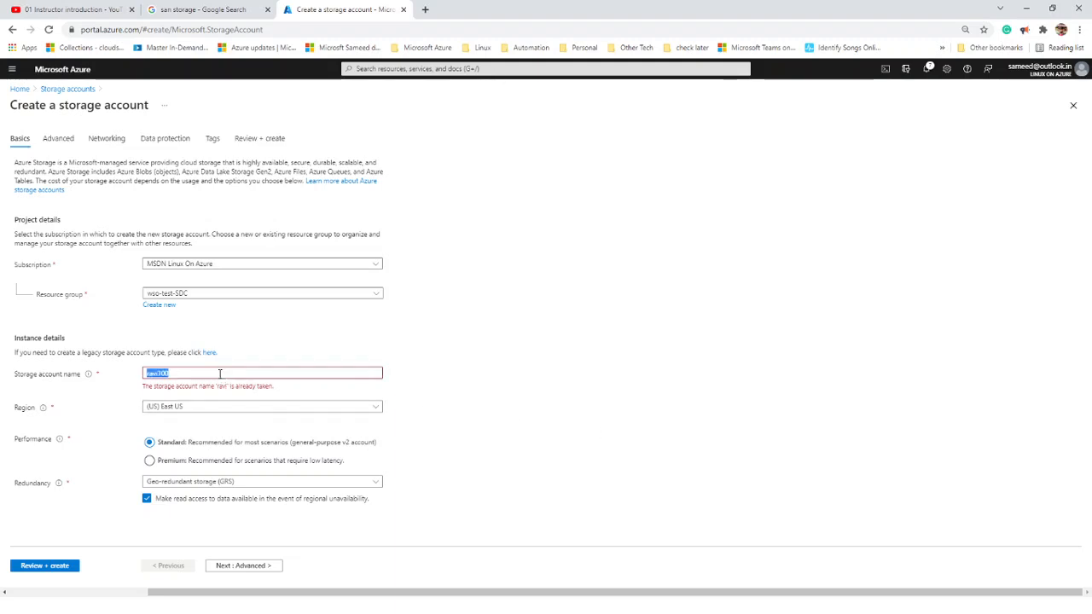
{"action": "type", "text": "ravi100"}
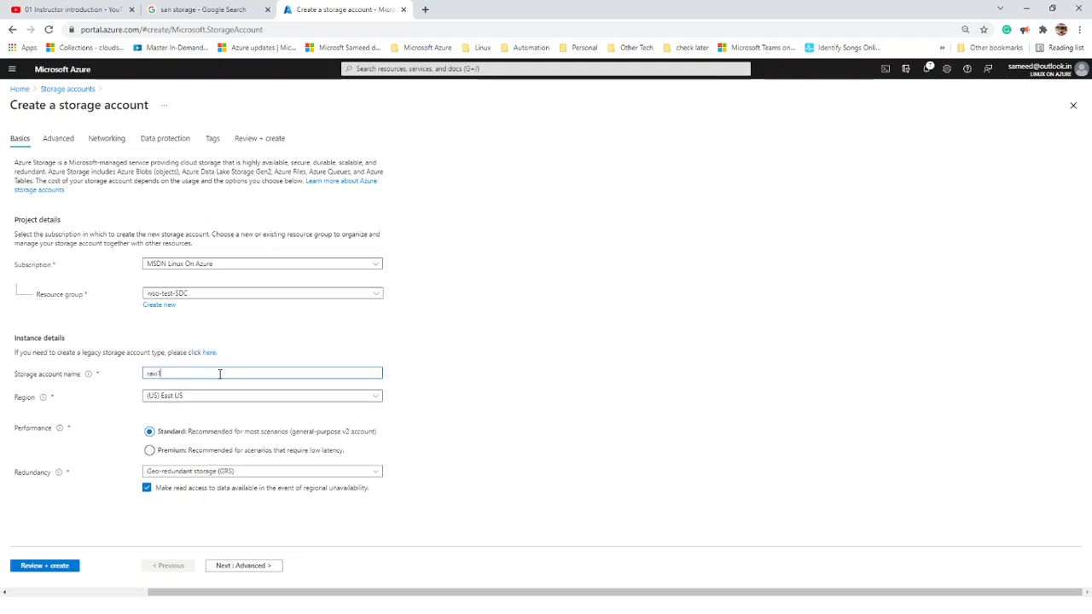
{"action": "left_click", "coordinate": [732, 364]}
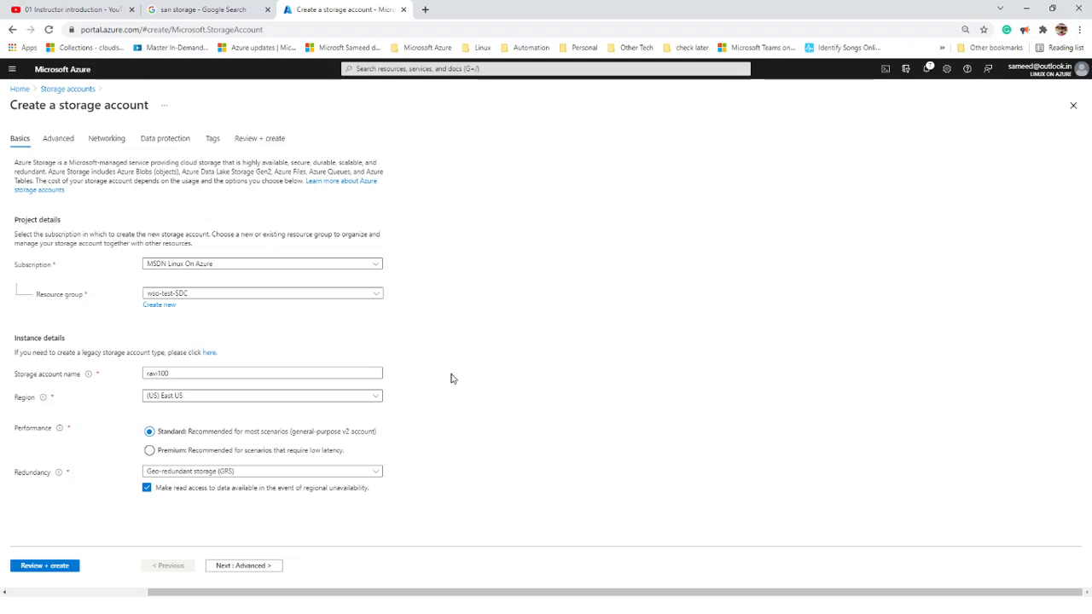
- Browse the Region list and leave (US) East US selected
{"action": "left_click", "coordinate": [271, 399]}
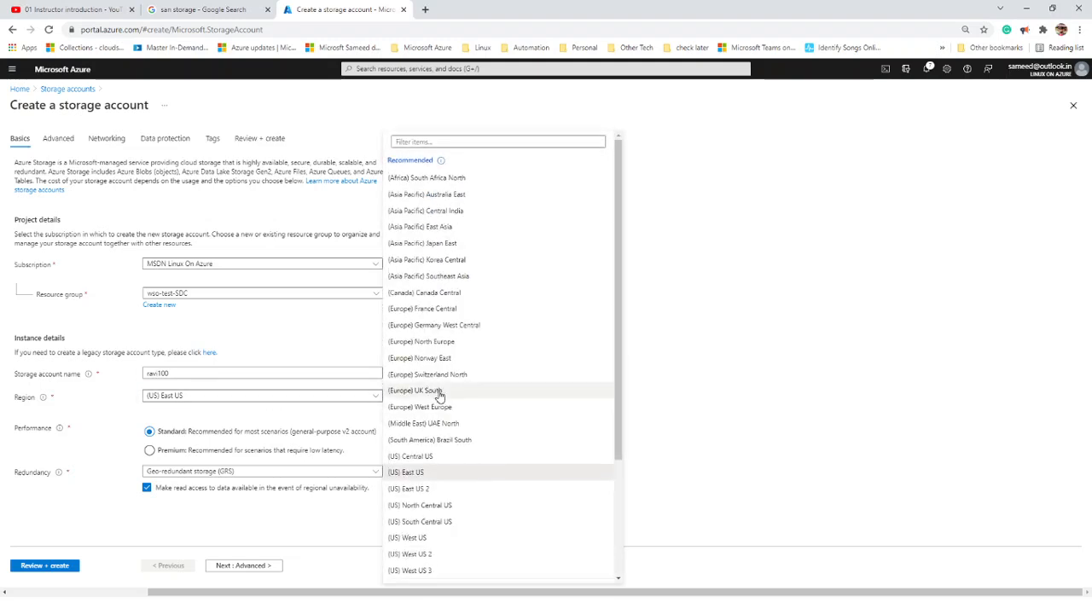
{"action": "scroll", "coordinate": [435, 388], "scroll_direction": "down", "scroll_amount": 2}
{"action": "scroll", "coordinate": [439, 395], "scroll_direction": "up", "scroll_amount": 2}
{"action": "scroll", "coordinate": [439, 395], "scroll_direction": "down", "scroll_amount": 2}
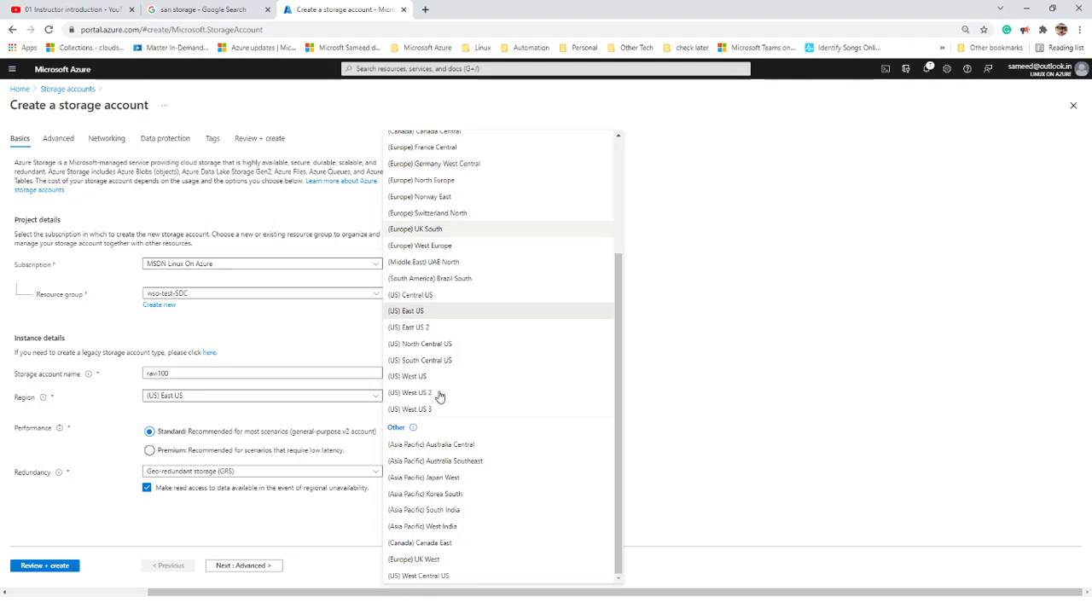
{"action": "scroll", "coordinate": [439, 395], "scroll_direction": "up", "scroll_amount": 3}
{"action": "scroll", "coordinate": [439, 395], "scroll_direction": "down", "scroll_amount": 2}
{"action": "scroll", "coordinate": [440, 395], "scroll_direction": "up", "scroll_amount": 2}
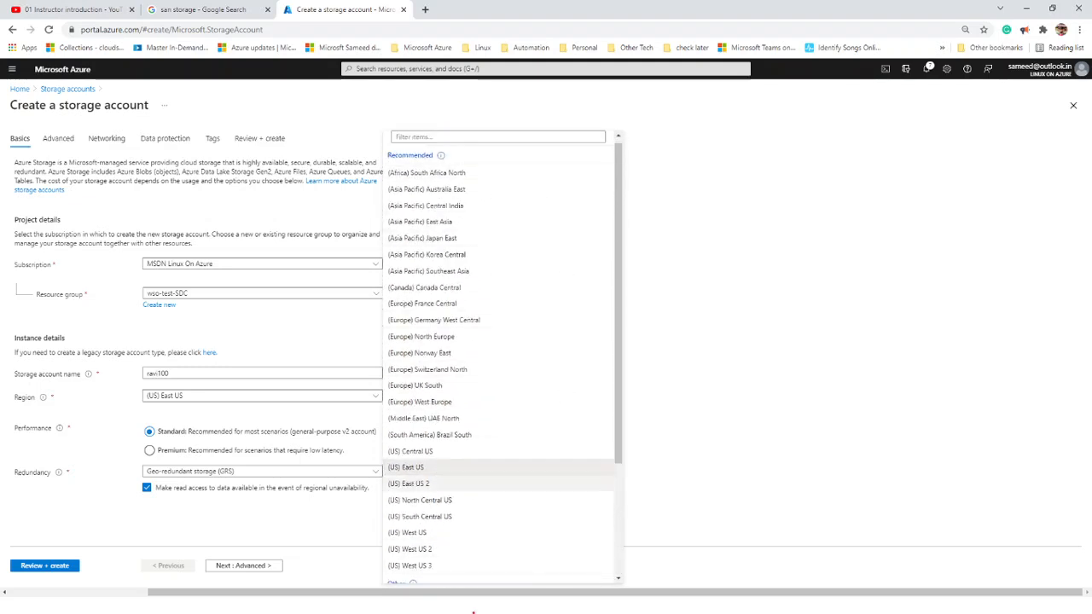
{"action": "scroll", "coordinate": [461, 546], "scroll_direction": "down", "scroll_amount": 2}
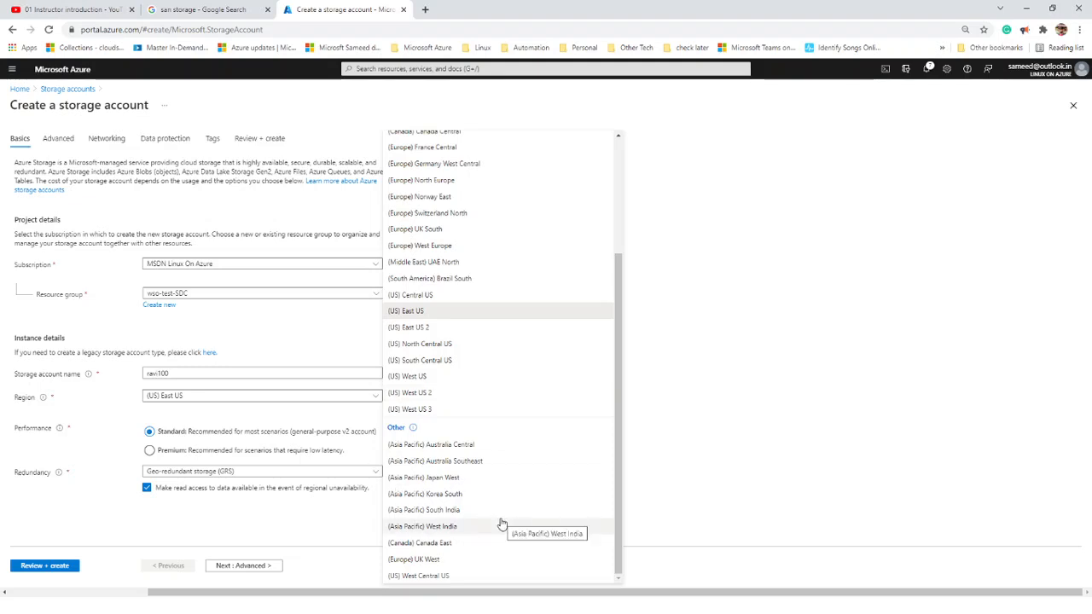
{"action": "scroll", "coordinate": [429, 214], "scroll_direction": "up", "scroll_amount": 2}
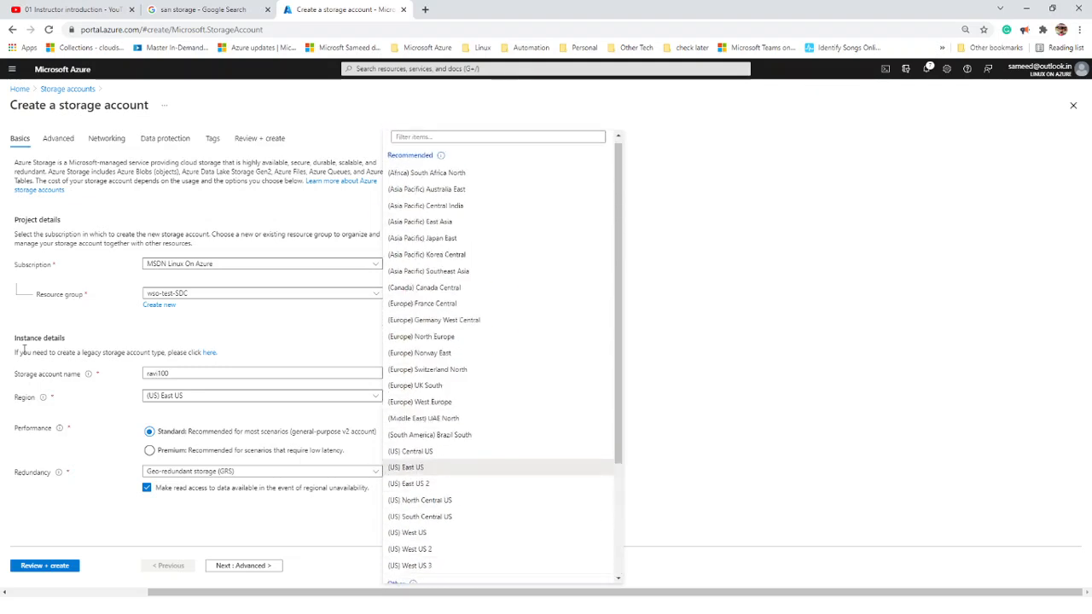
{"action": "left_click", "coordinate": [105, 475]}
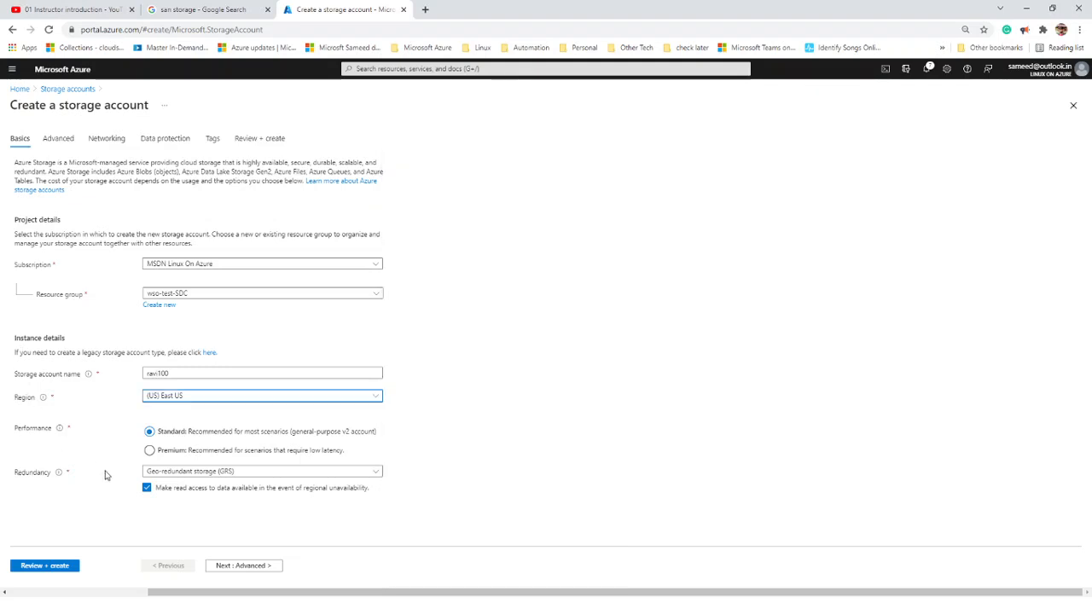
- Step to the Advanced and Networking tabs, return to Advanced, then minimize the browser
{"action": "left_click", "coordinate": [238, 568]}
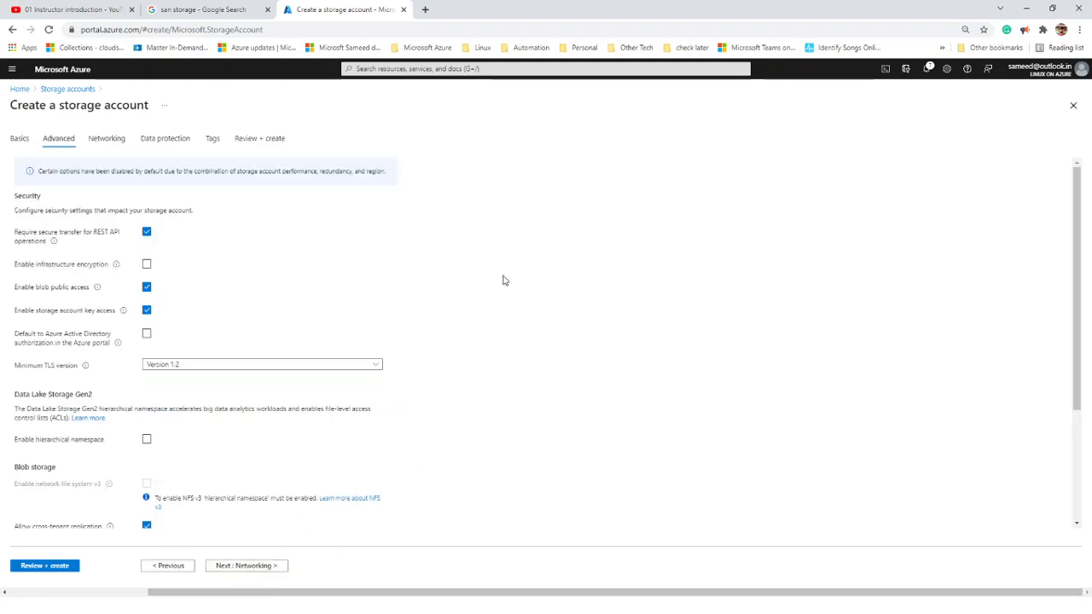
{"action": "left_click", "coordinate": [234, 565]}
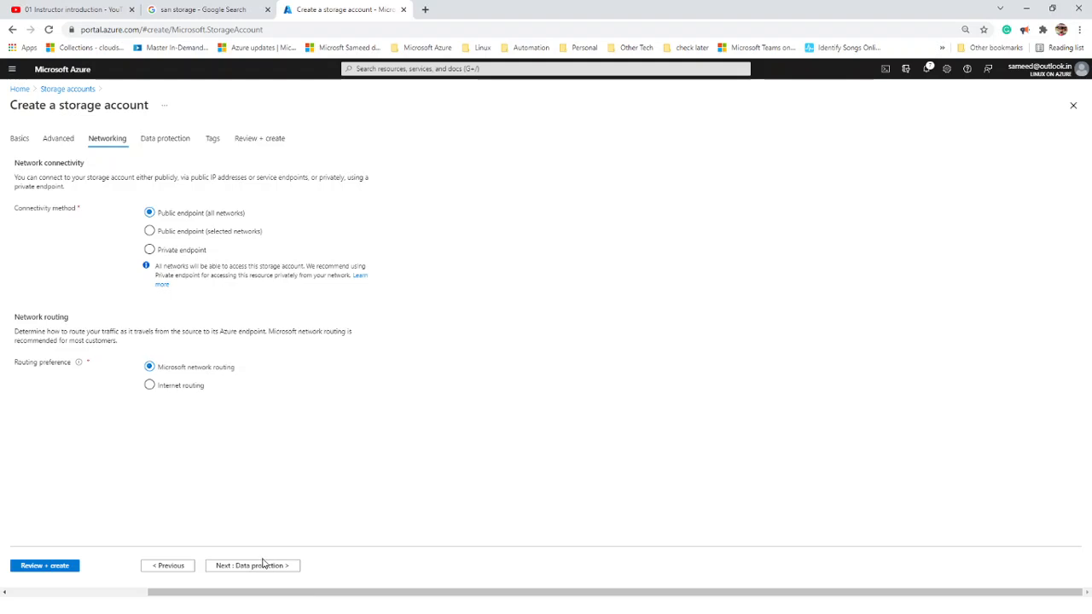
{"action": "left_click", "coordinate": [151, 571]}
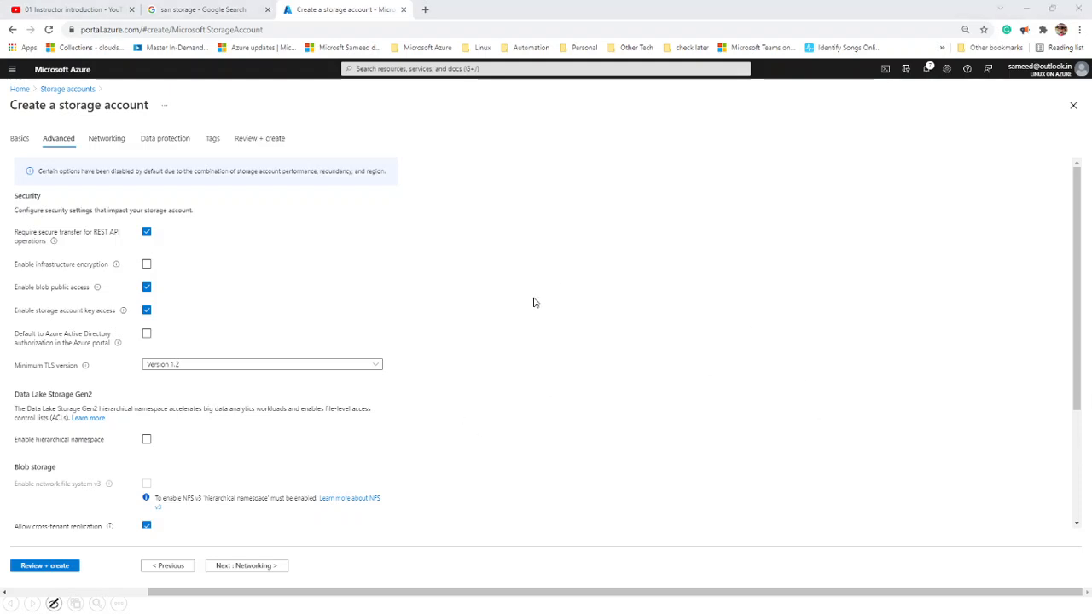
{"action": "left_click", "coordinate": [1027, 10]}
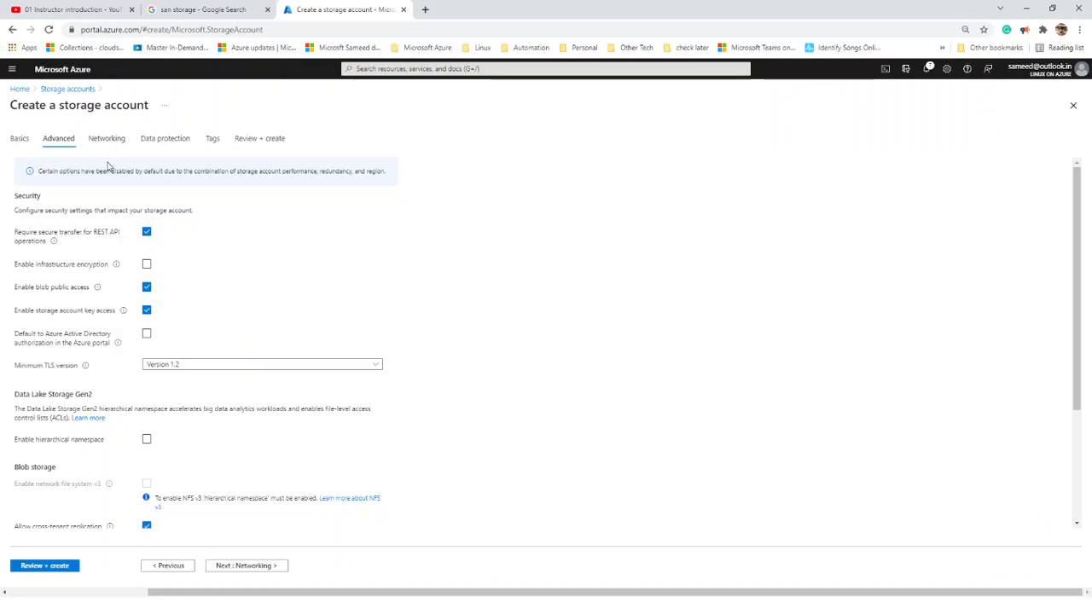
- Leave the wizard for the Azure home page and reset browser zoom to 100%
{"action": "left_click", "coordinate": [20, 89]}
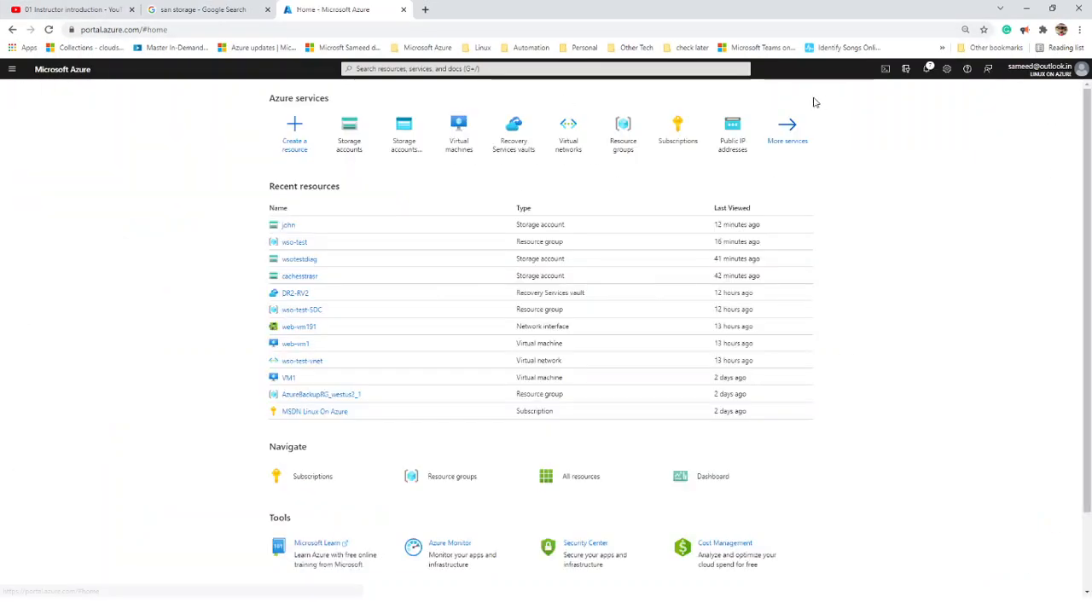
{"action": "left_click", "coordinate": [966, 31]}
{"action": "left_click", "coordinate": [964, 49]}
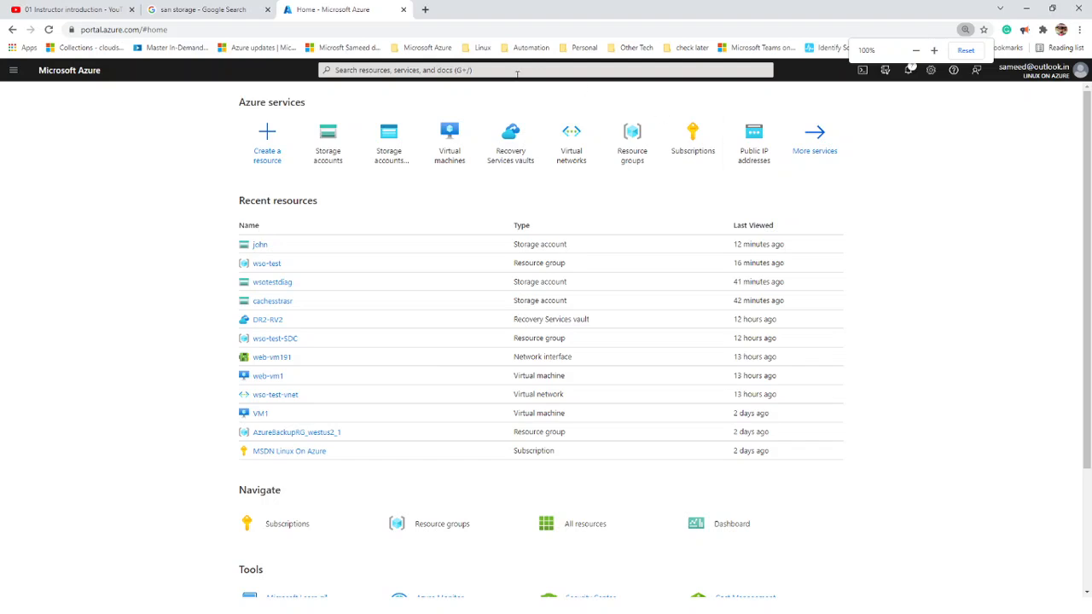
- Search 'vmss' and open the empty Virtual machine scale sets list
{"action": "left_click", "coordinate": [525, 73]}
{"action": "type", "text": "vm"}
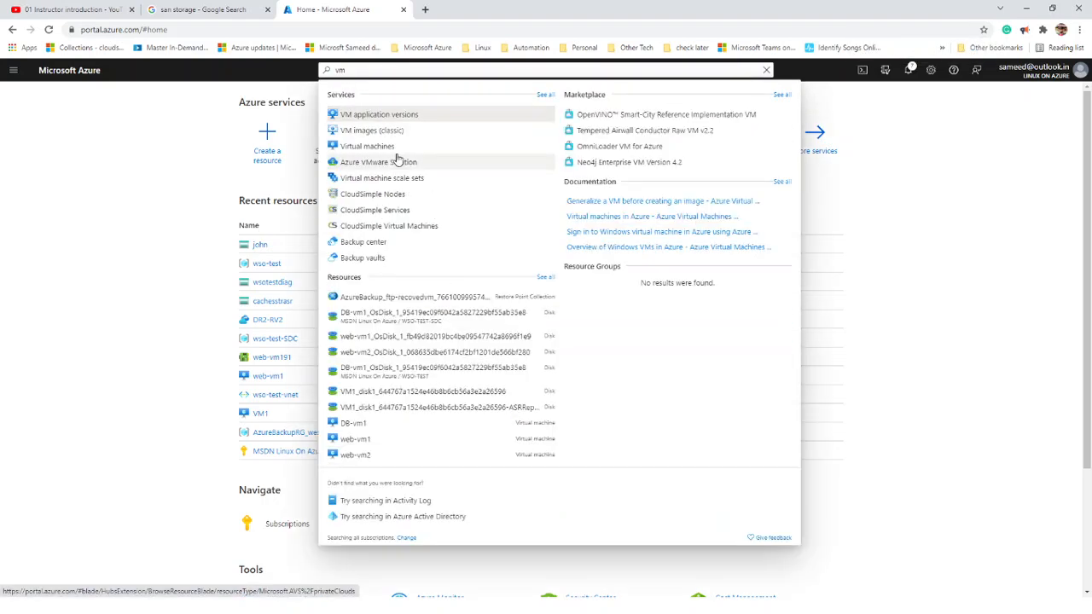
{"action": "type", "text": "ss"}
{"action": "left_click", "coordinate": [386, 116]}
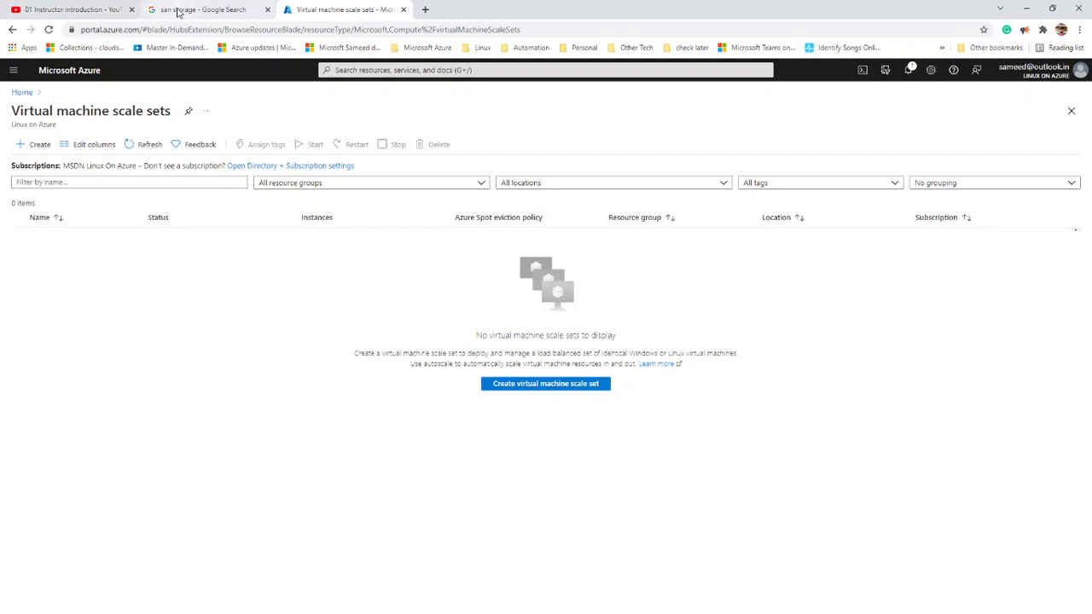
{"action": "key", "text": "alt+Tab"}
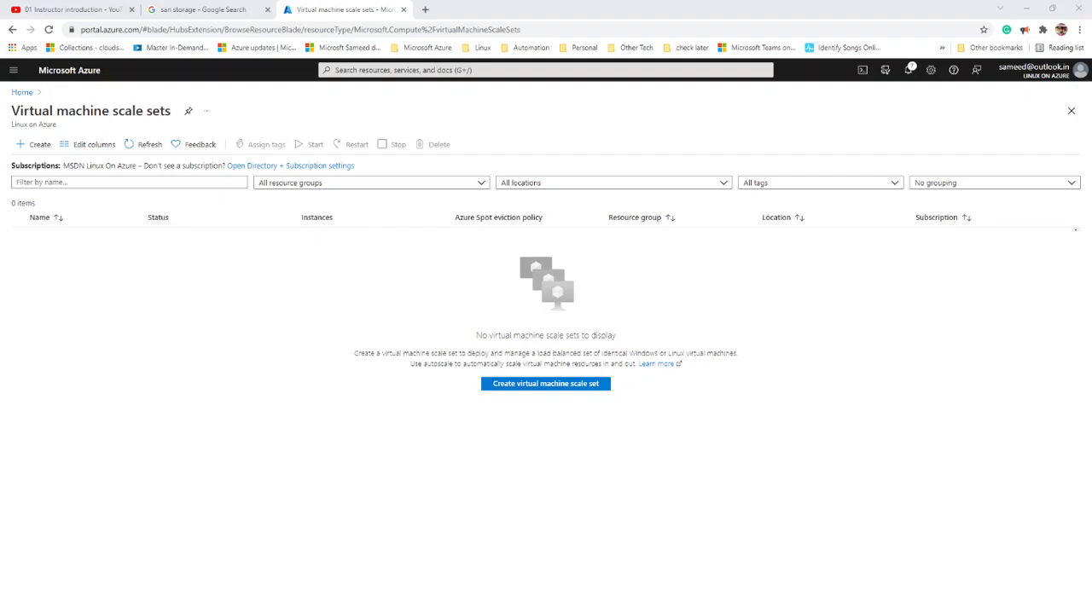
- Maximize WhatsApp Web and open a private chat with the recording message's sender
{"action": "left_click_drag", "start_coordinate": [25, 76], "coordinate": [382, 80]}
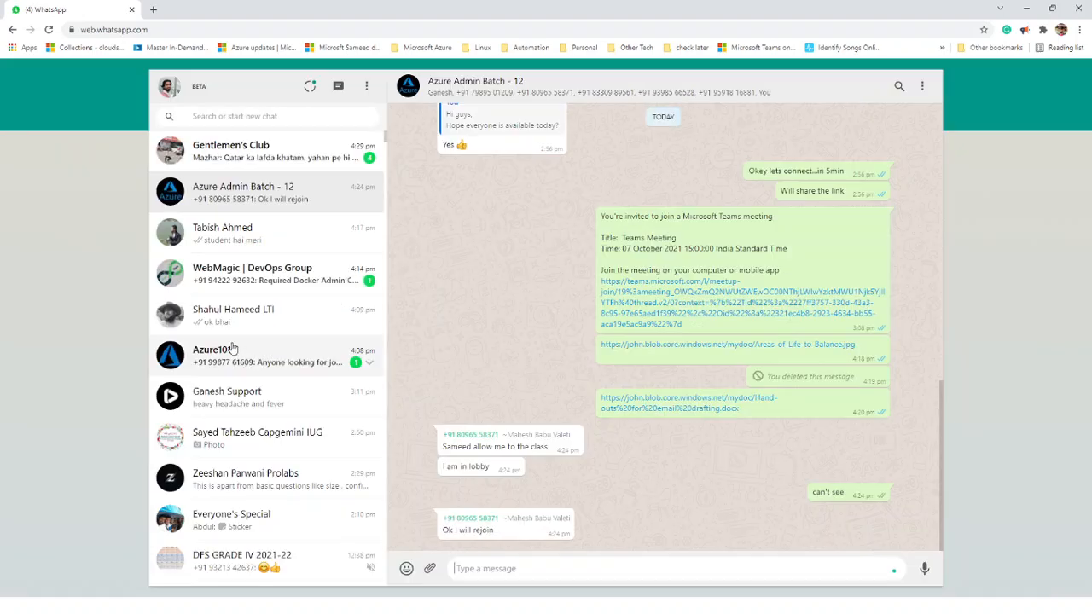
{"action": "scroll", "coordinate": [289, 435], "scroll_direction": "down", "scroll_amount": 2}
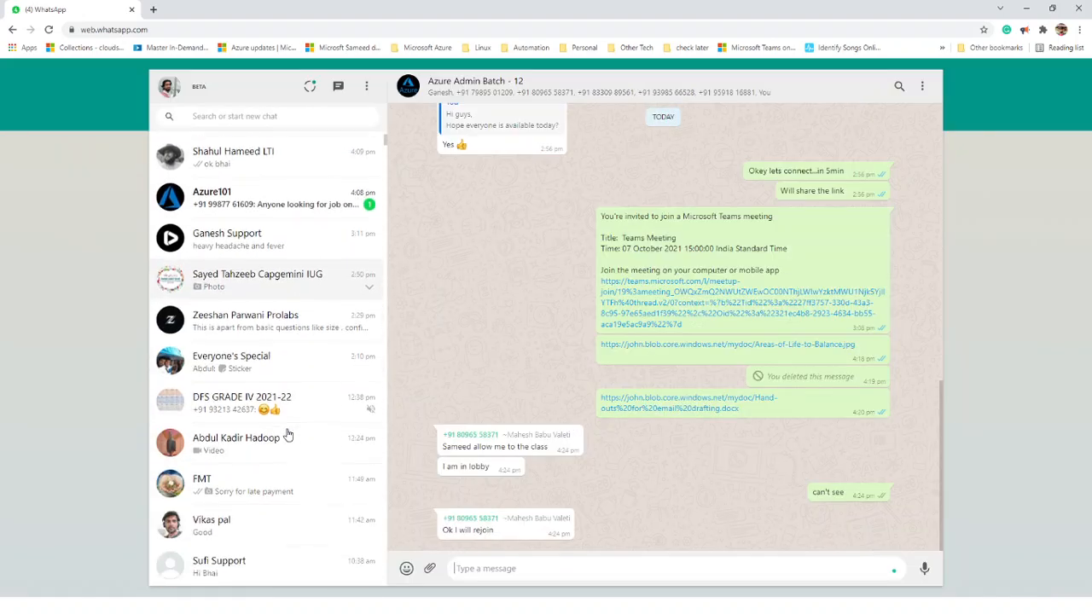
{"action": "scroll", "coordinate": [288, 435], "scroll_direction": "down", "scroll_amount": 1}
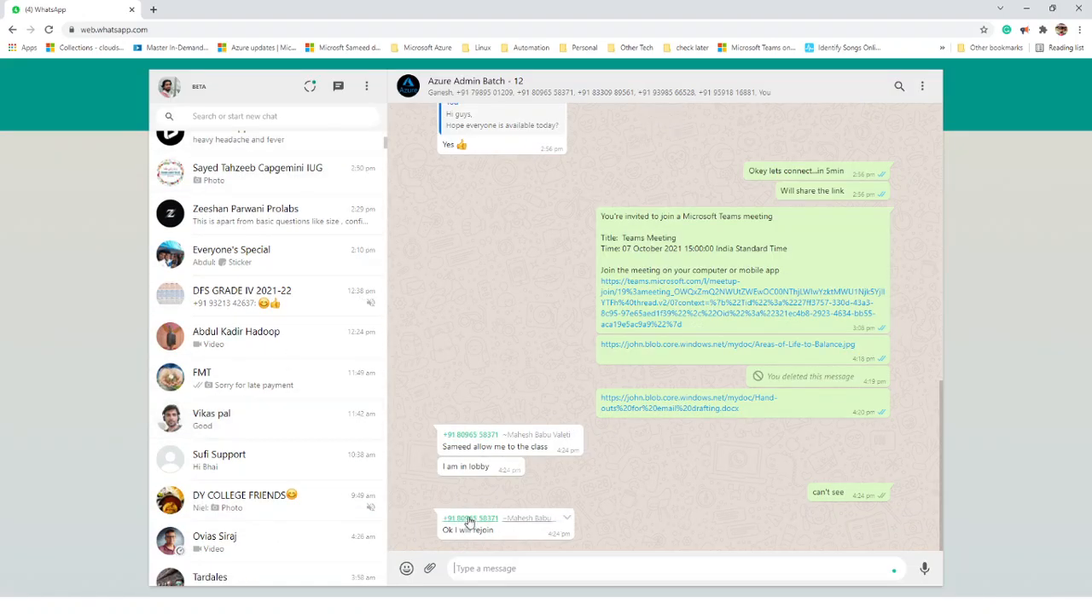
{"action": "scroll", "coordinate": [492, 381], "scroll_direction": "up", "scroll_amount": 4}
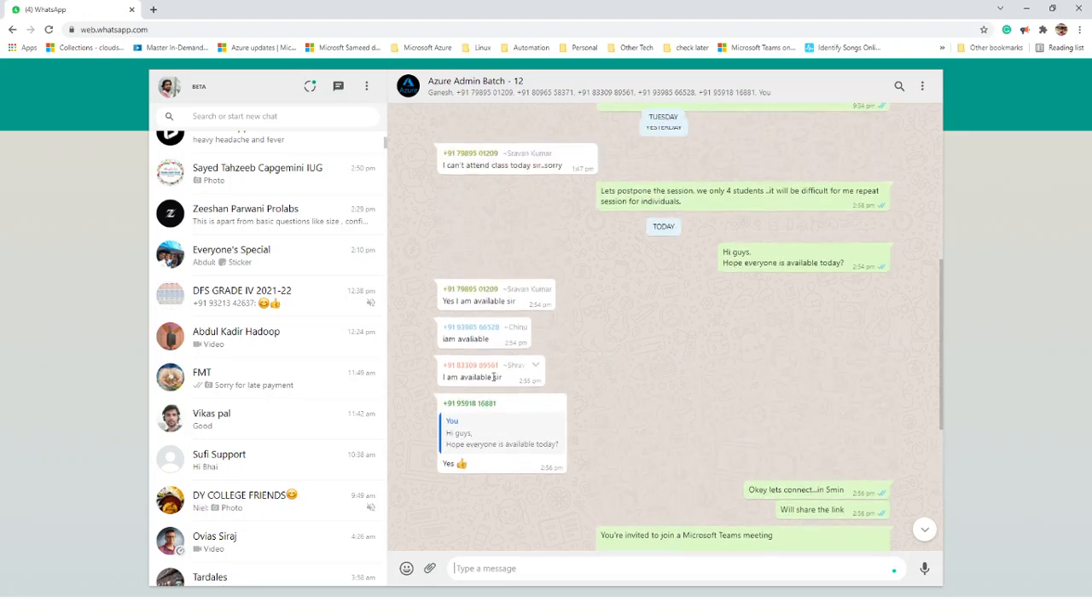
{"action": "left_click", "coordinate": [472, 297]}
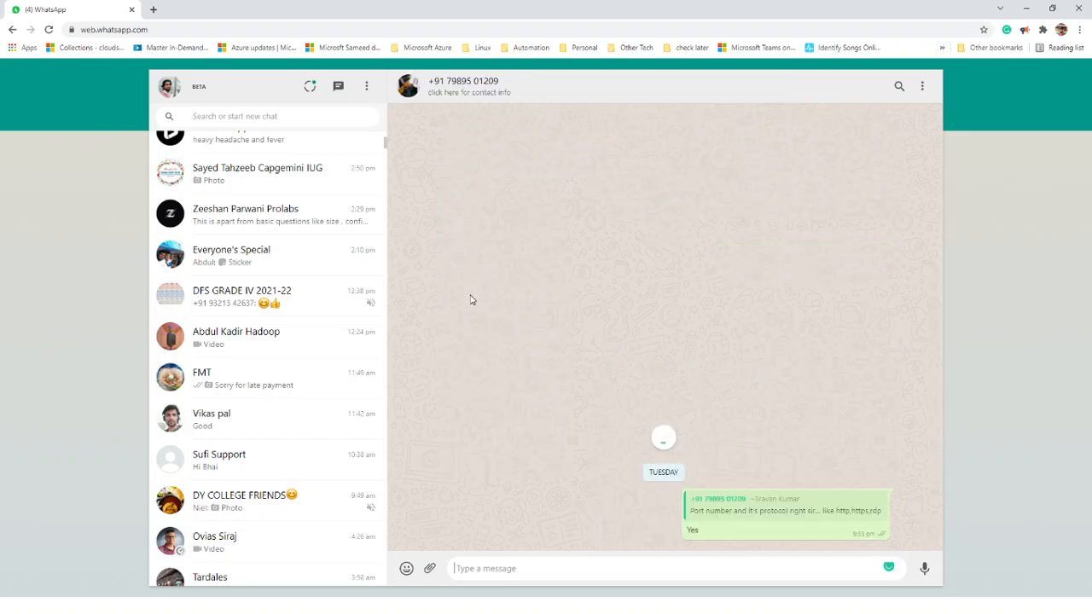
{"action": "scroll", "coordinate": [529, 273], "scroll_direction": "up", "scroll_amount": 10}
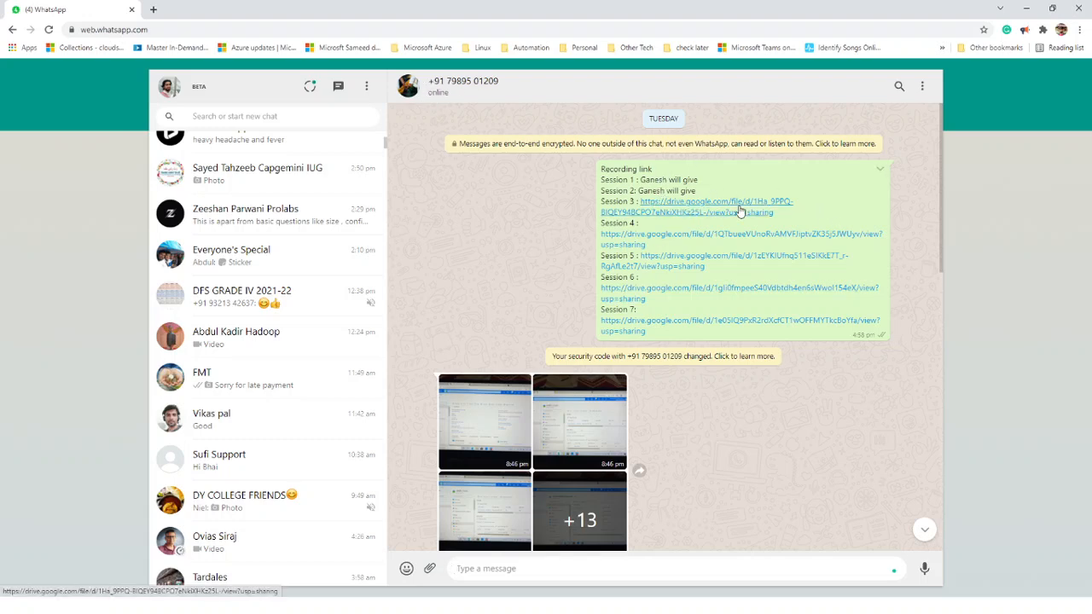
- Select the Session 1 and Session 2 lines and inspect the recording link message's options
{"action": "double_click", "coordinate": [690, 180]}
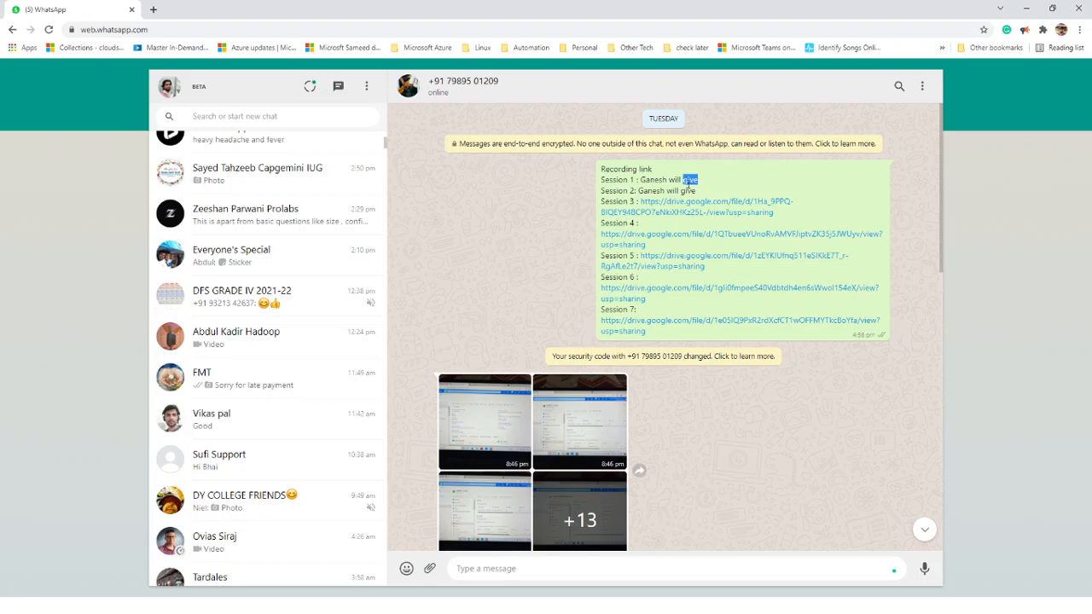
{"action": "double_click", "coordinate": [654, 180]}
{"action": "left_click", "coordinate": [655, 180]}
{"action": "triple_click", "coordinate": [658, 192]}
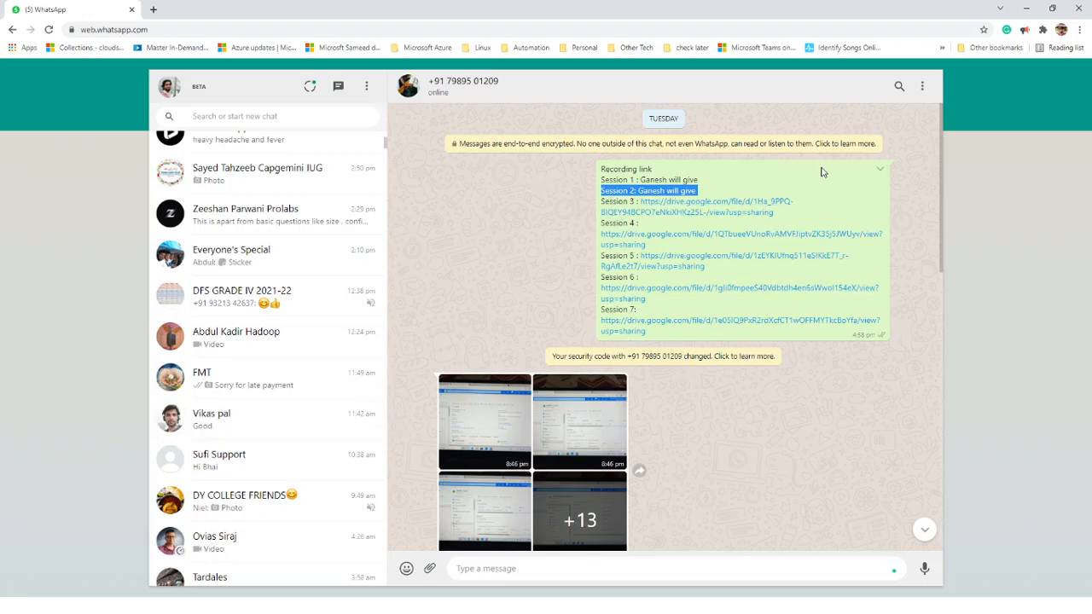
{"action": "left_click", "coordinate": [880, 169]}
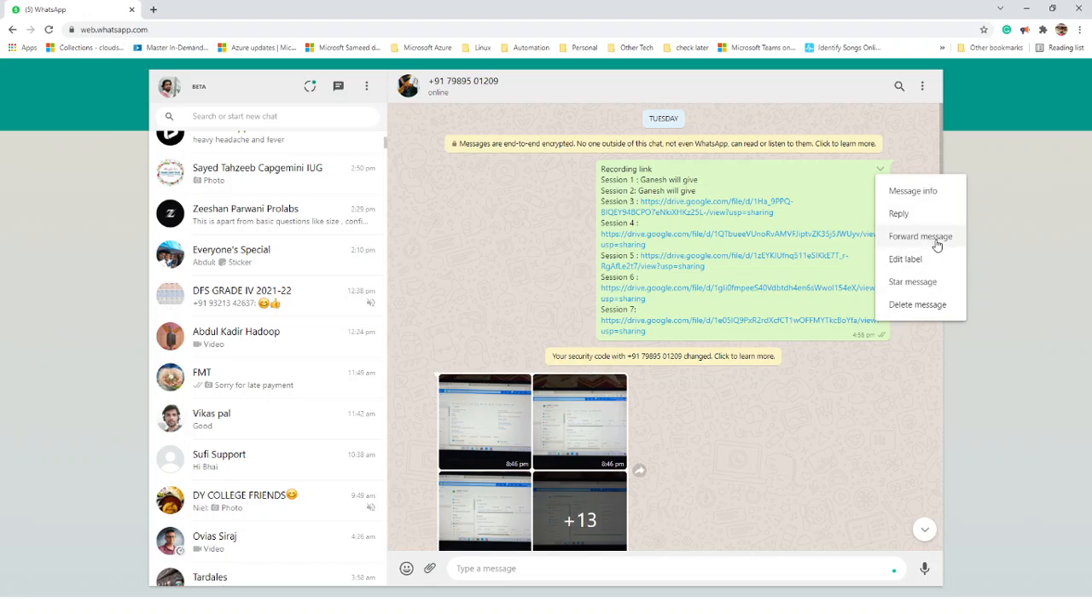
{"action": "left_click", "coordinate": [832, 438]}
- Open the Azure Admin Batch - 12 group chat, then bring up the Notepad notes
{"action": "scroll", "coordinate": [376, 273], "scroll_direction": "up", "scroll_amount": 5}
{"action": "left_click", "coordinate": [297, 156]}
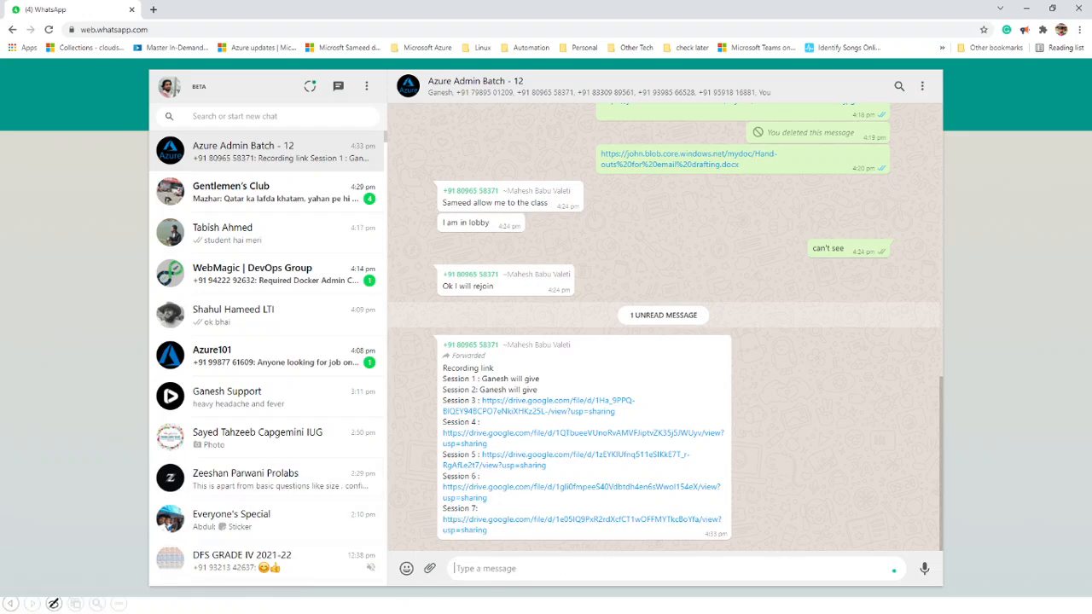
{"action": "key", "text": "alt+Tab"}
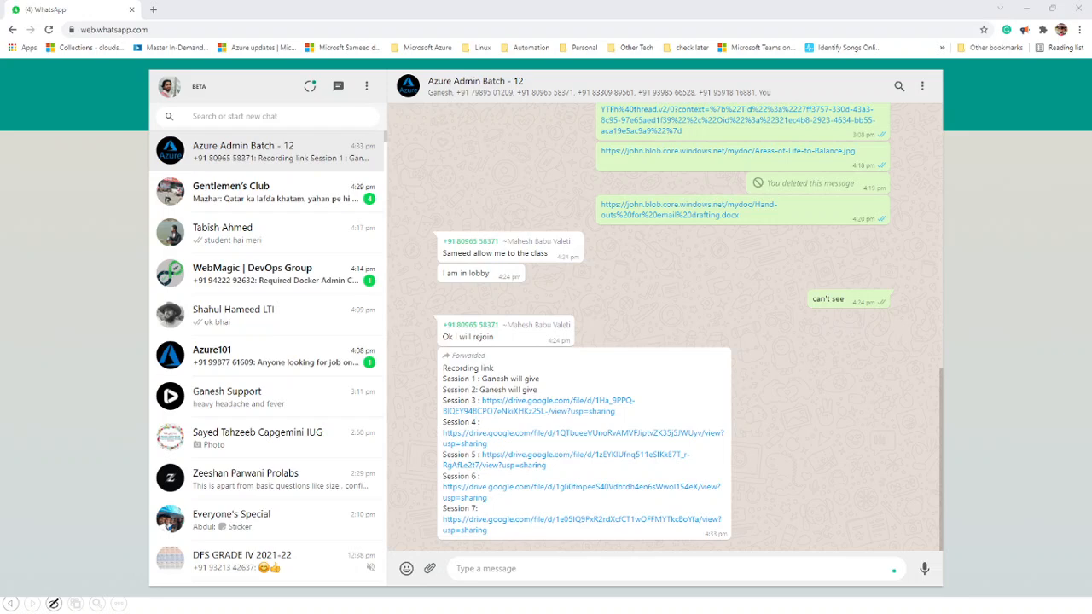
{"action": "key", "text": "alt+Tab"}
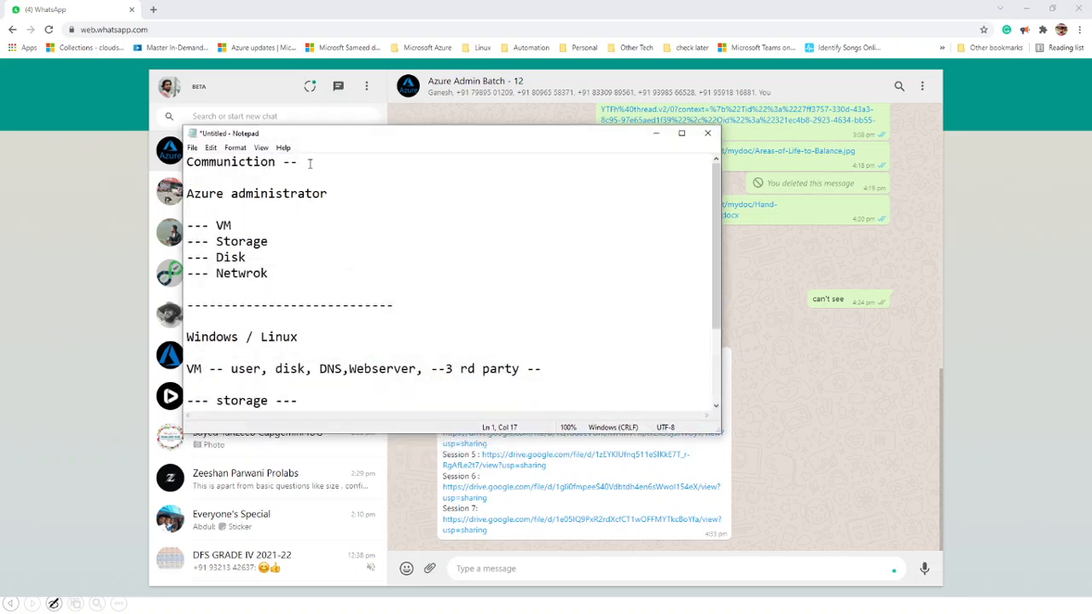
- Erase ' / Linux' from the heading line and type 'administrator' after Windows
{"action": "key", "text": "shift+Home"}
{"action": "key", "text": "Down"}
{"action": "left_click", "coordinate": [310, 336]}
{"action": "type", "text": "Admi"}
{"action": "key", "text": "BackSpace"}
{"action": "key", "text": "BackSpace"}
{"action": "key", "text": "BackSpace"}
{"action": "key", "text": "BackSpace"}
{"action": "key", "text": "BackSpace"}
{"action": "key", "text": "BackSpace"}
{"action": "key", "text": "BackSpace"}
{"action": "key", "text": "BackSpace"}
{"action": "key", "text": "BackSpace"}
{"action": "key", "text": "BackSpace"}
{"action": "key", "text": "BackSpace"}
{"action": "key", "text": "BackSpace"}
{"action": "type", "text": "administrator"}
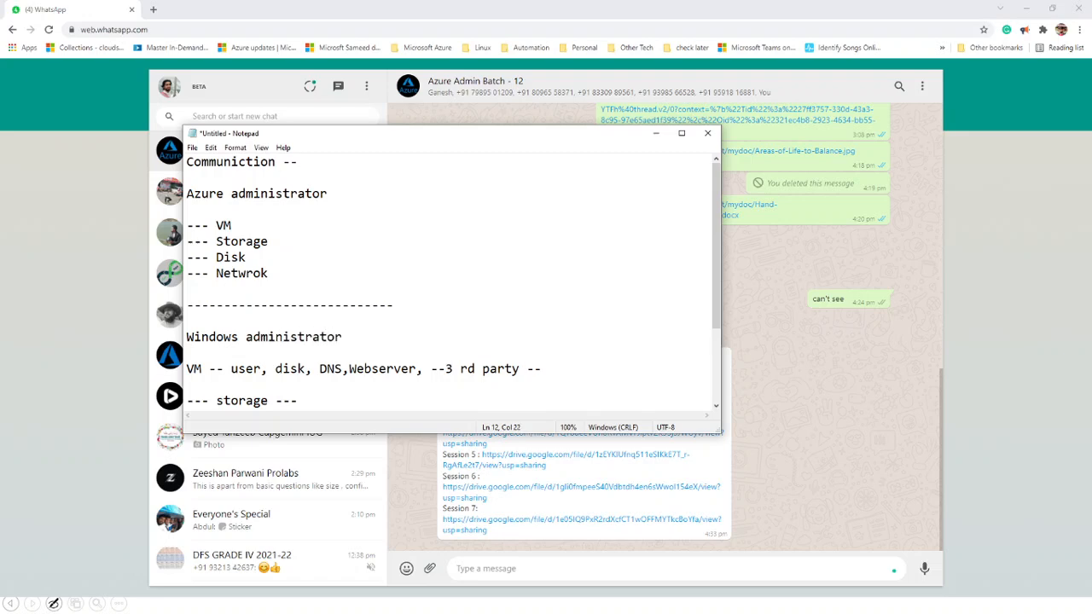